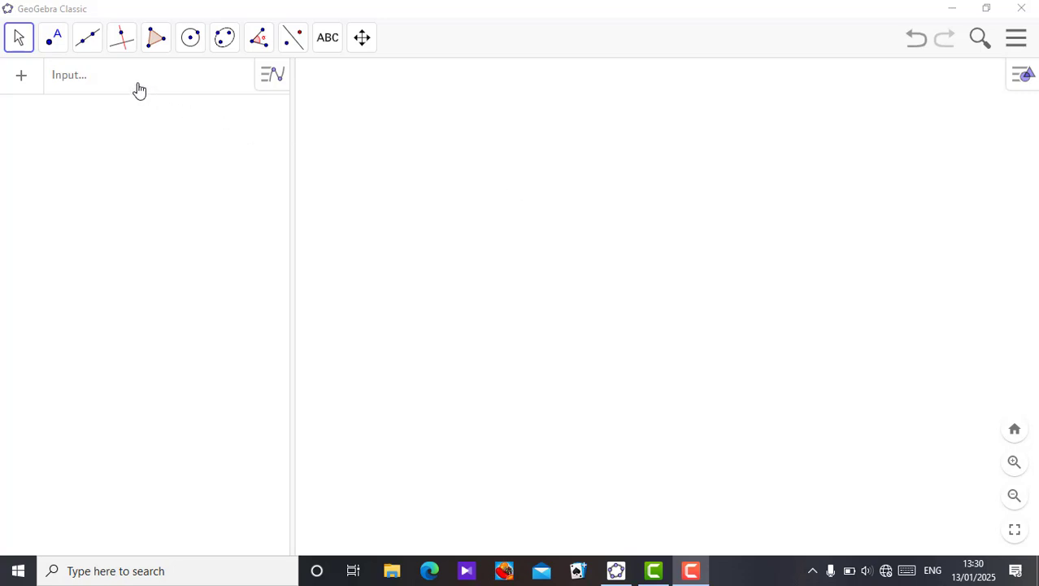
left_click(122, 88)
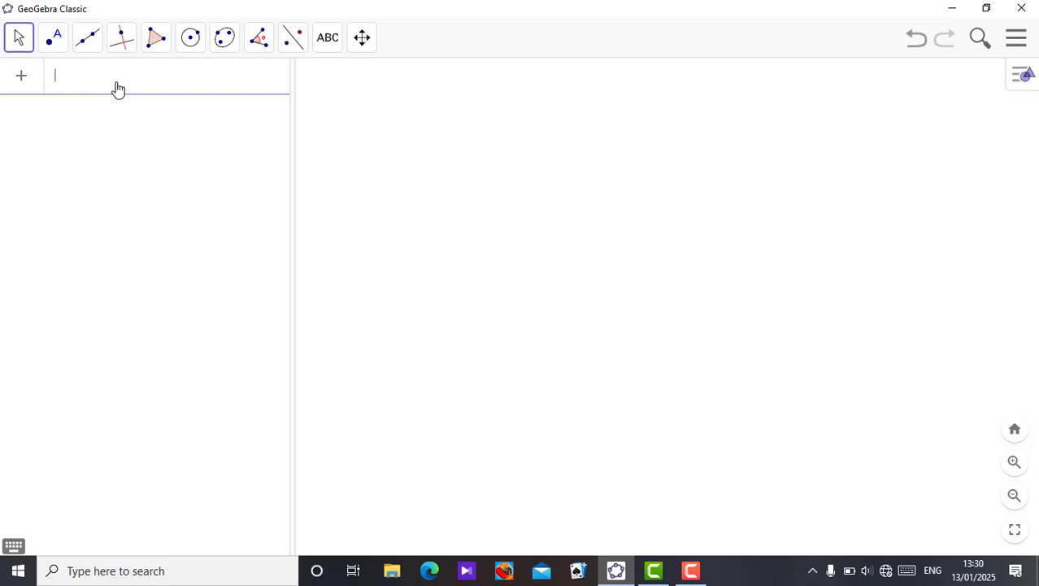
type("l1 ")
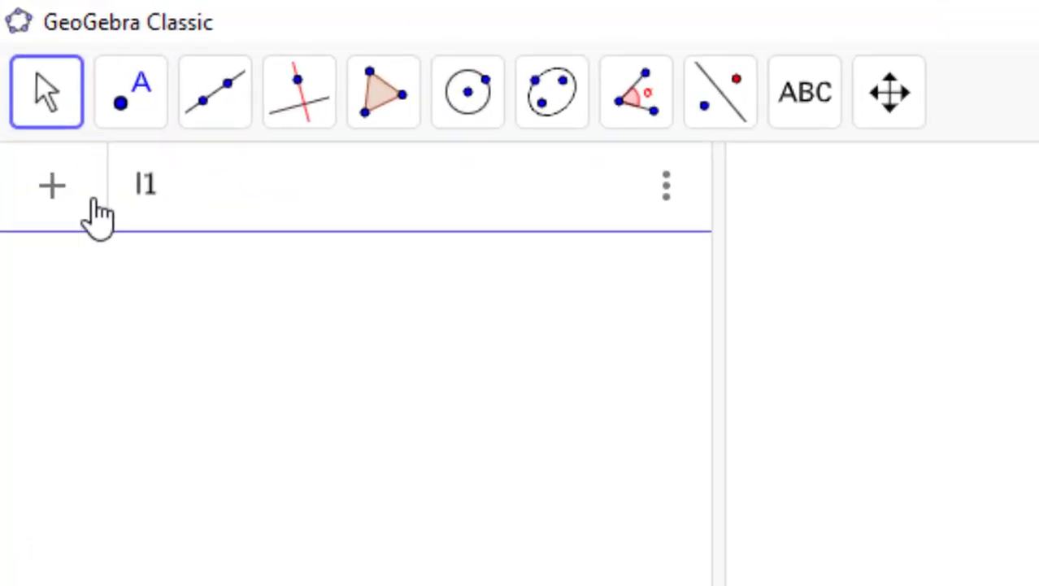
type("= ")
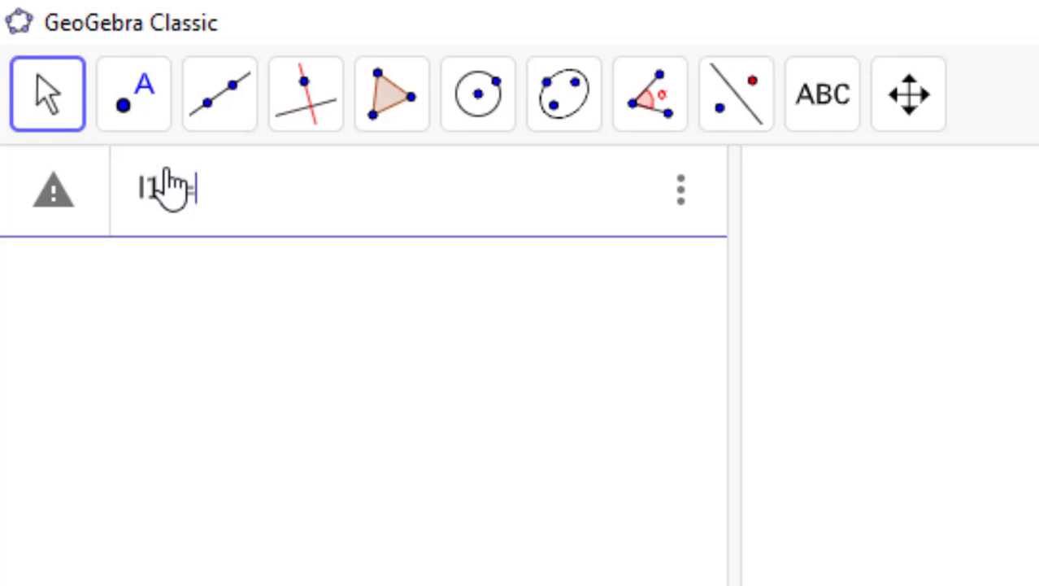
type("1")
key("Return")
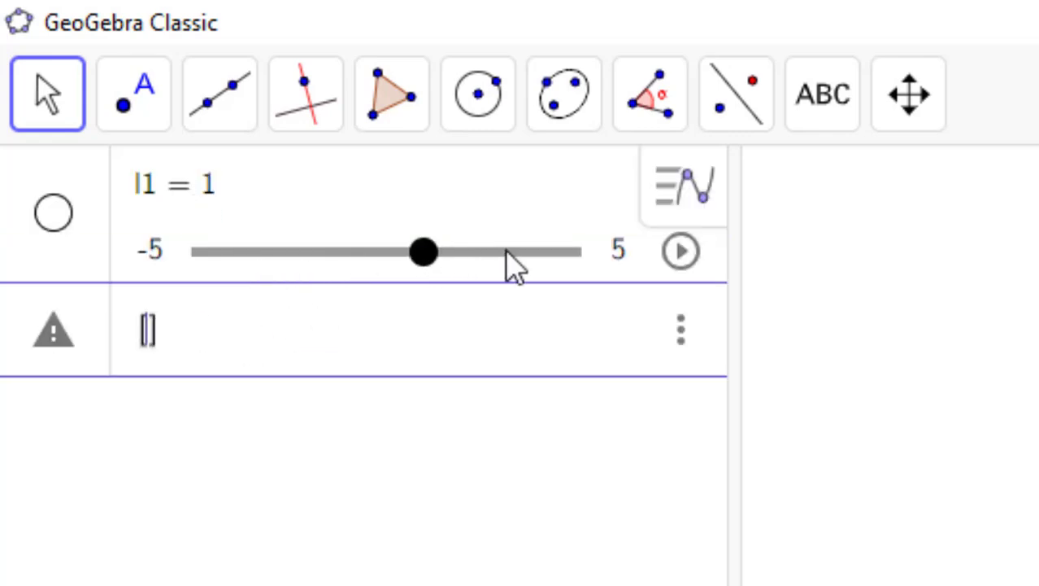
left_click(550, 209)
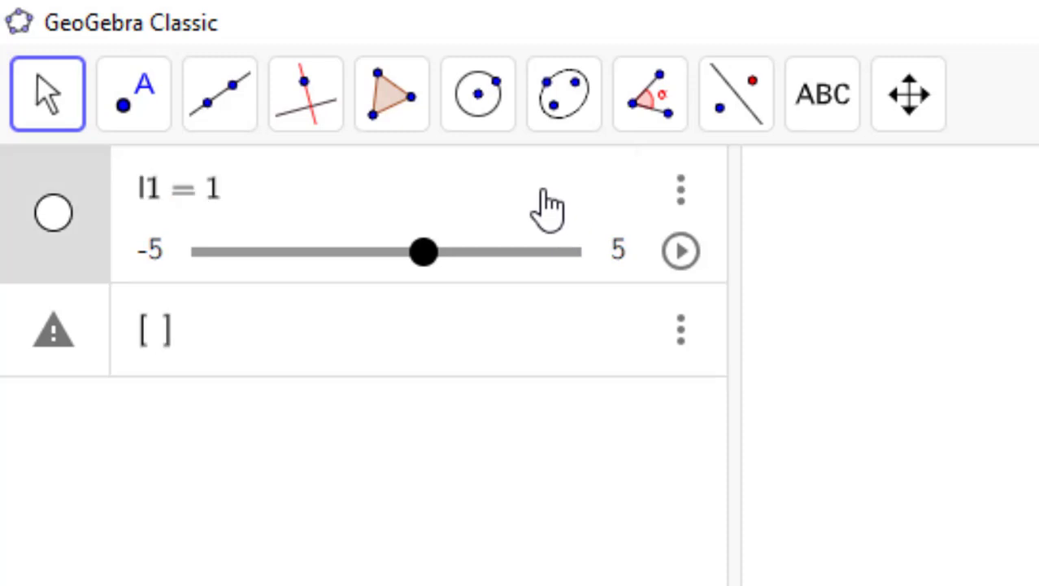
left_click(680, 196)
left_click(753, 317)
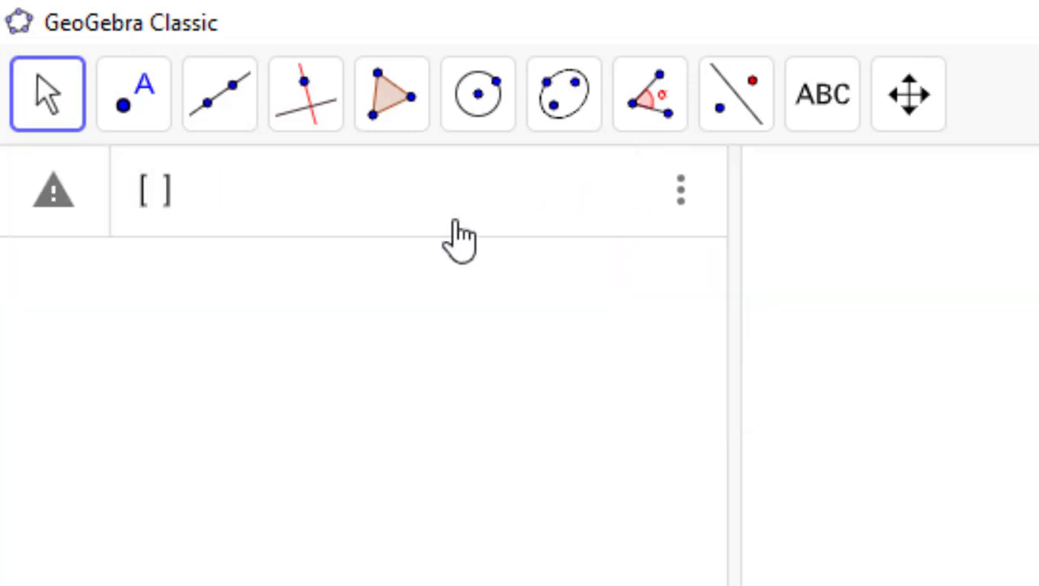
key("BackSpace")
key("BackSpace")
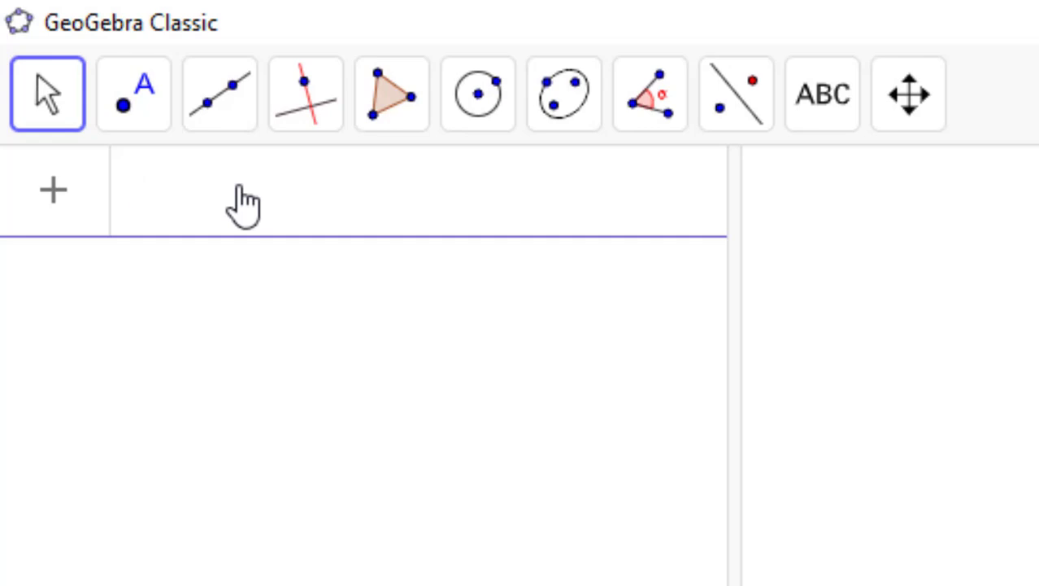
- Start defining a list l1 whose first two text entries are a blank " " and "Triangle"
type("l1 = ")
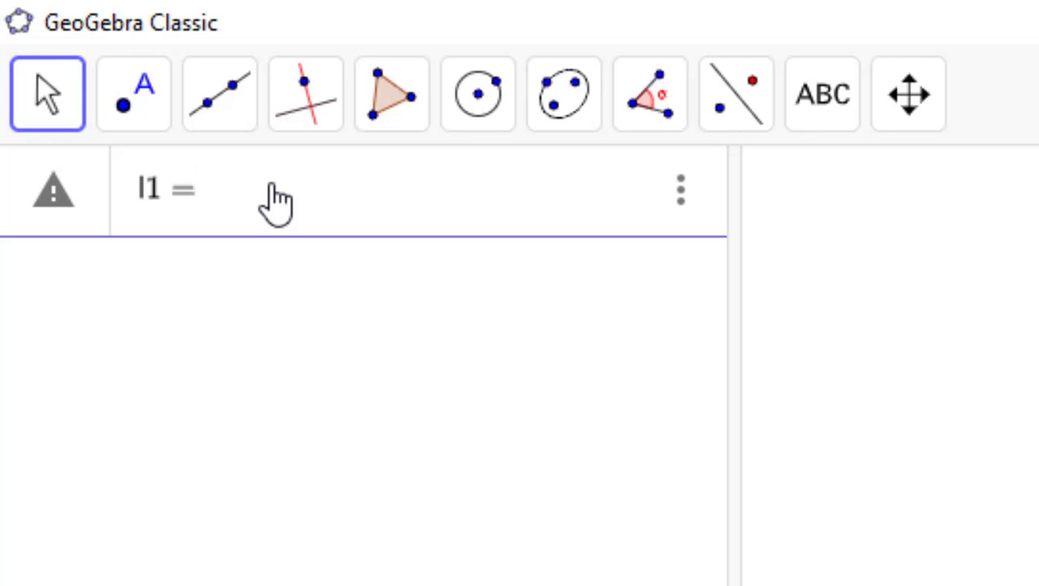
type("{")
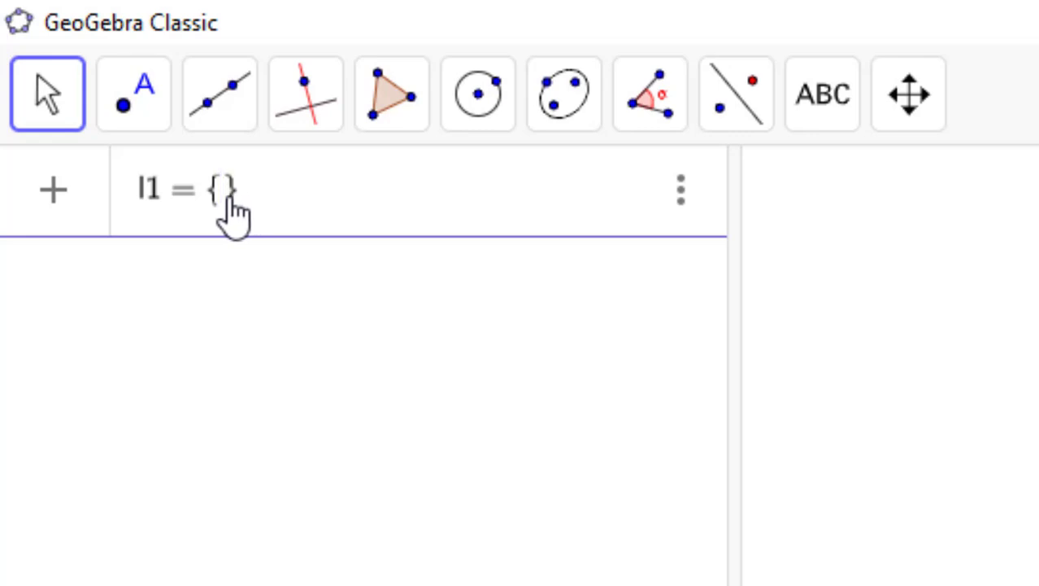
type("\"")
type(",")
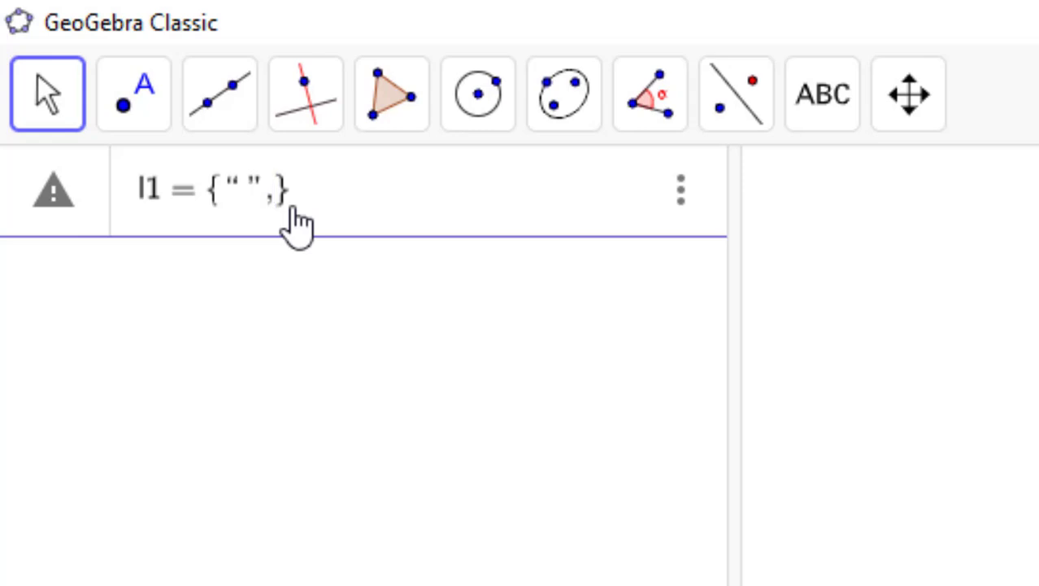
type("\"")
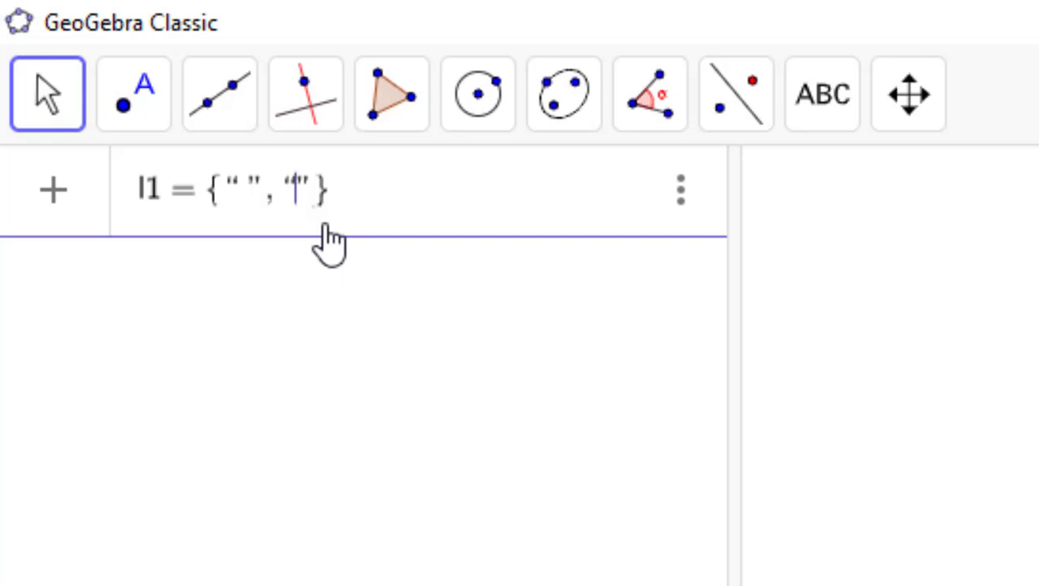
type("Tria")
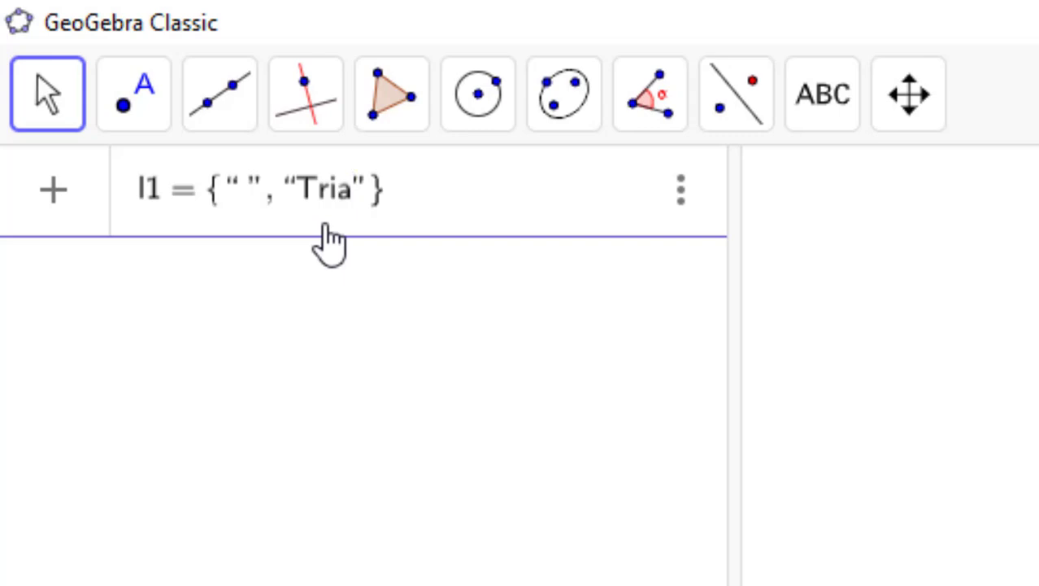
type("n")
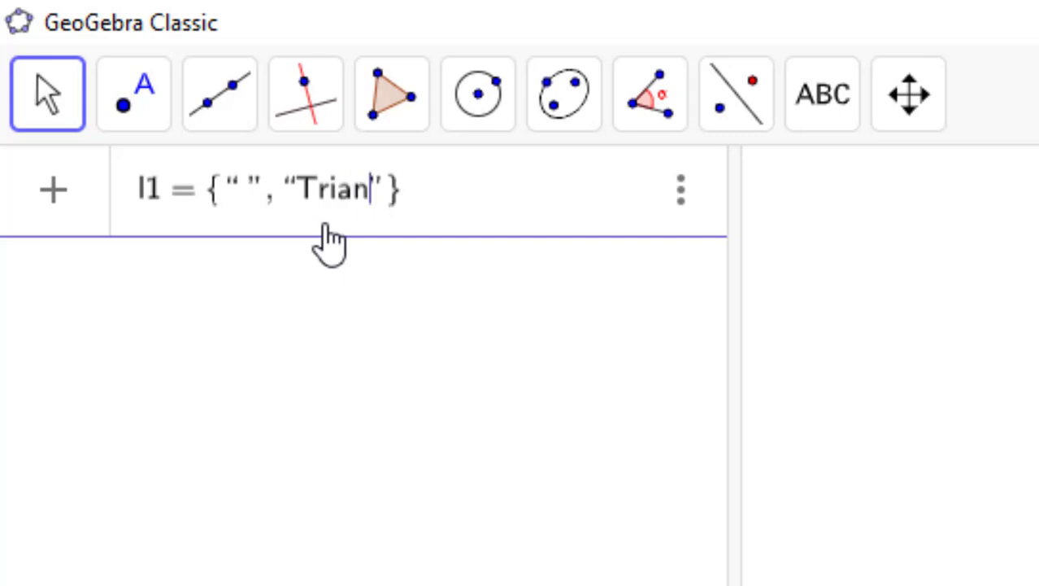
type("gle")
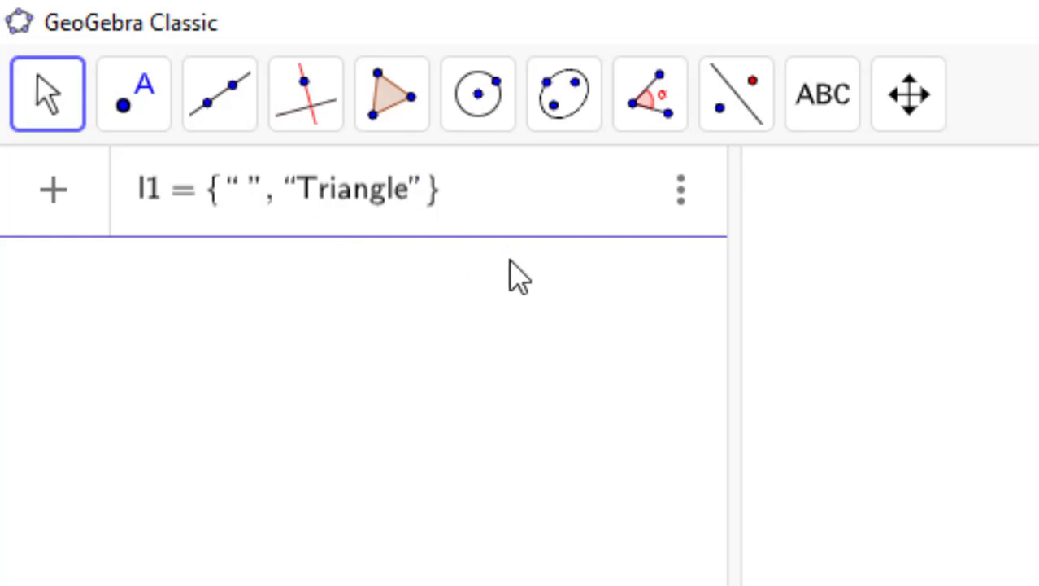
- Add the text entries "Square" and "Recangle" to list l1 and create the list
type(",")
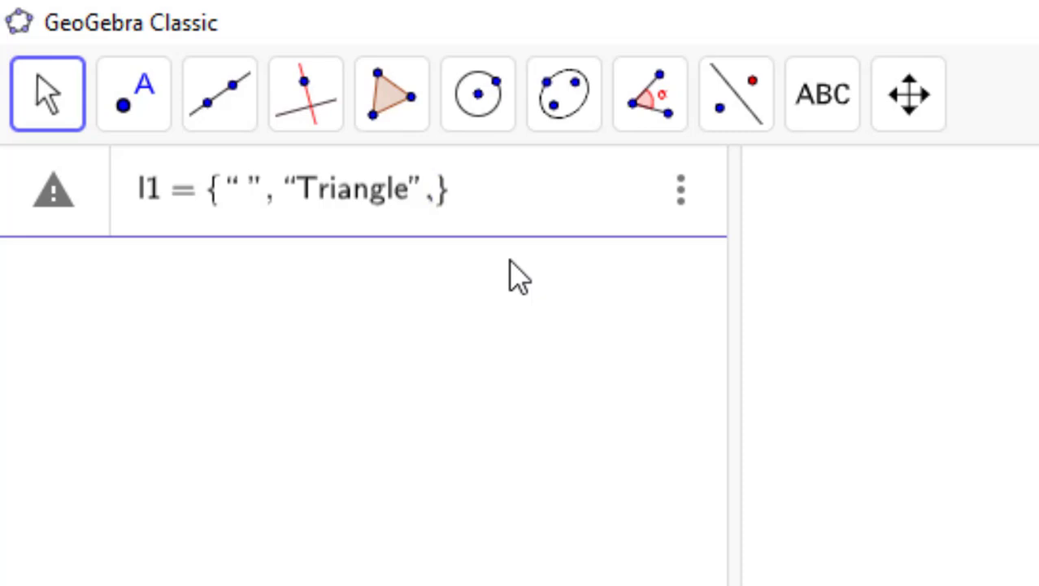
type("\"")
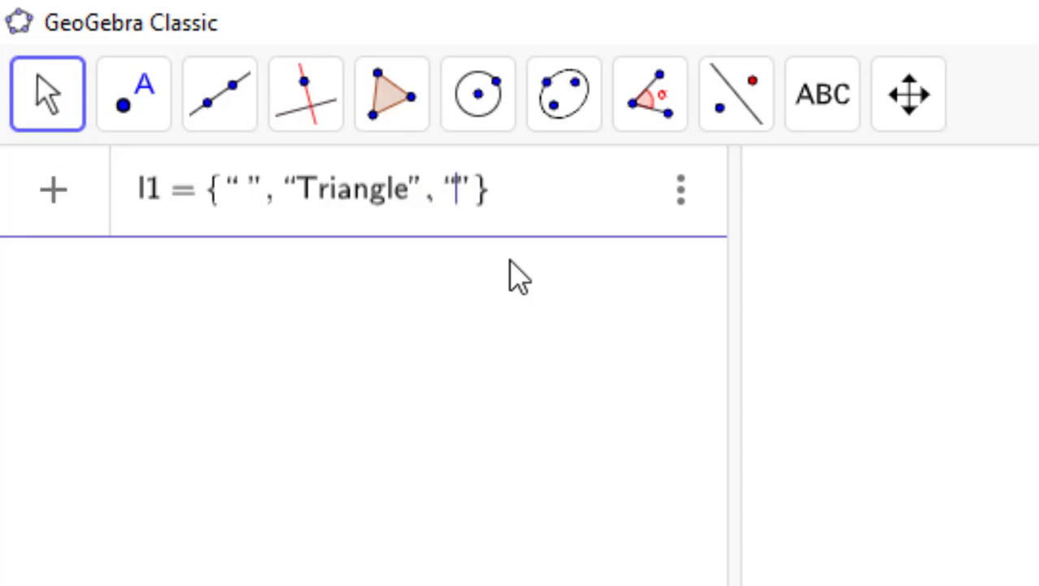
type("S")
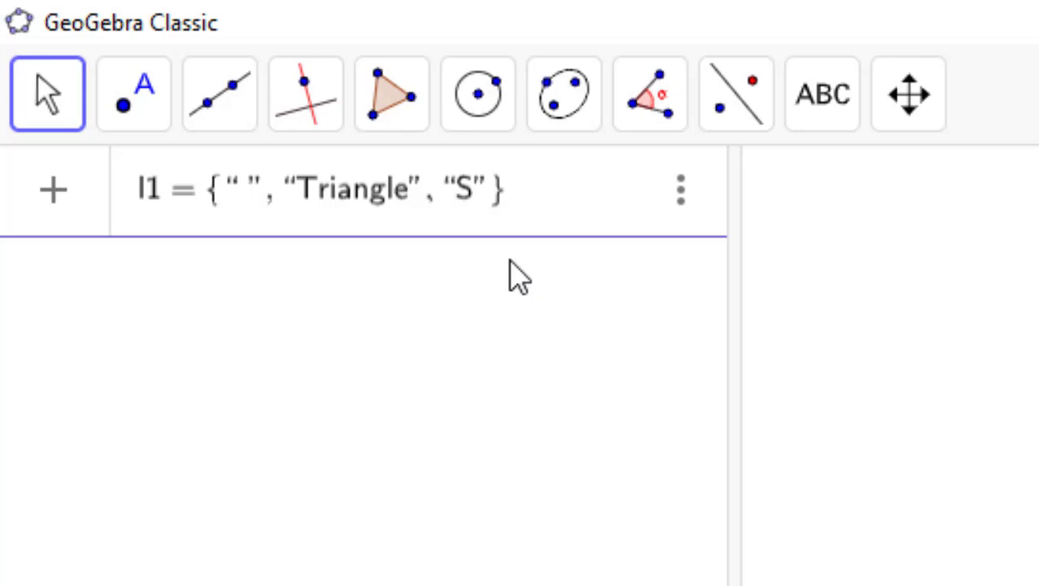
type("quare")
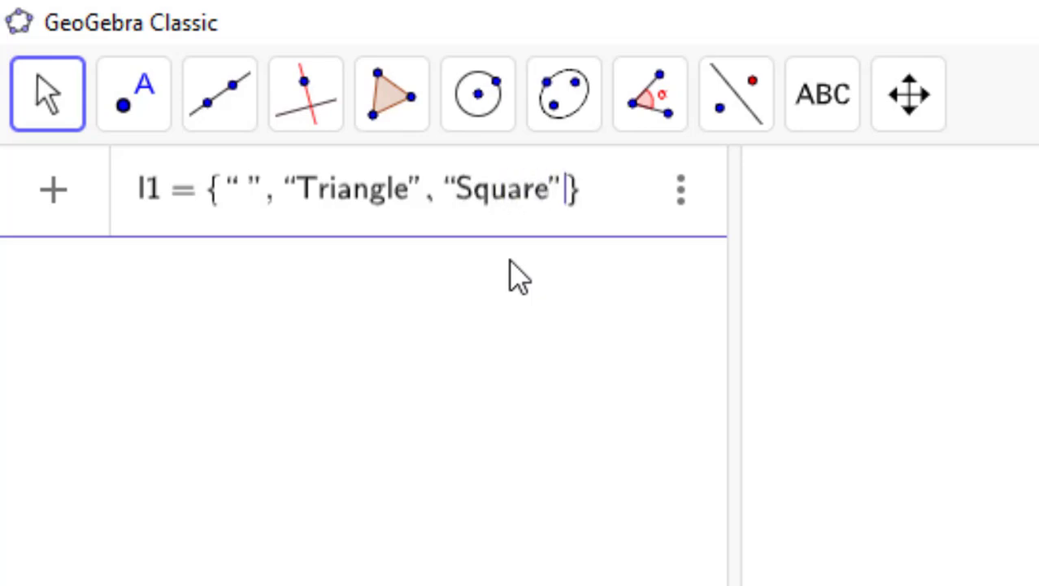
type(",")
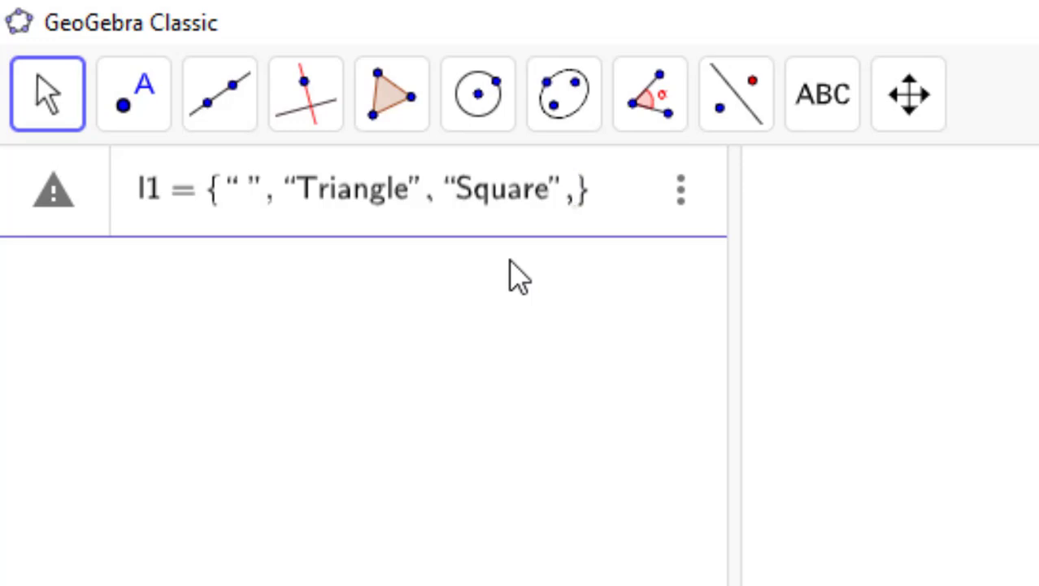
type("\"")
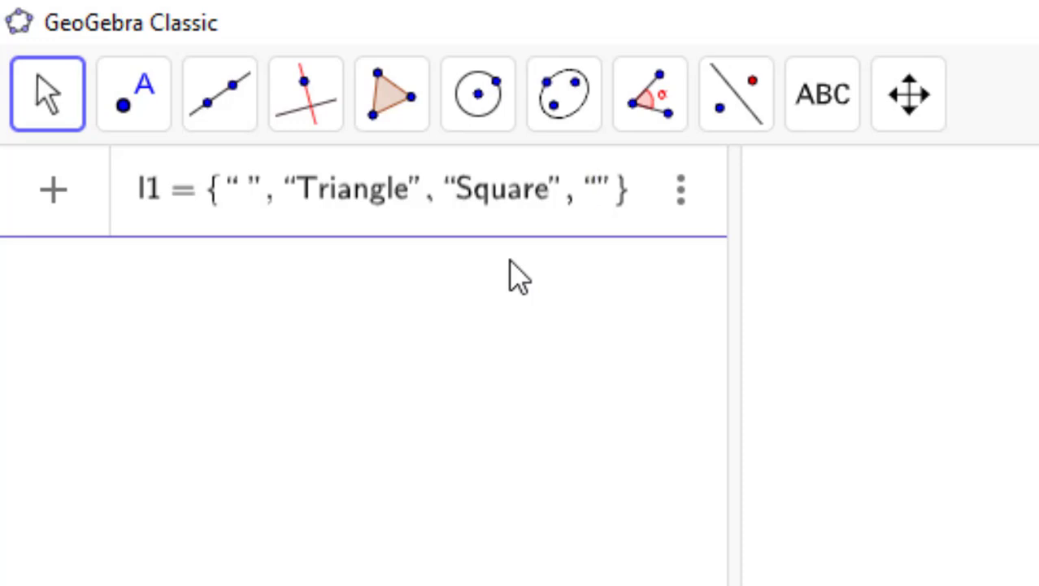
type("Re")
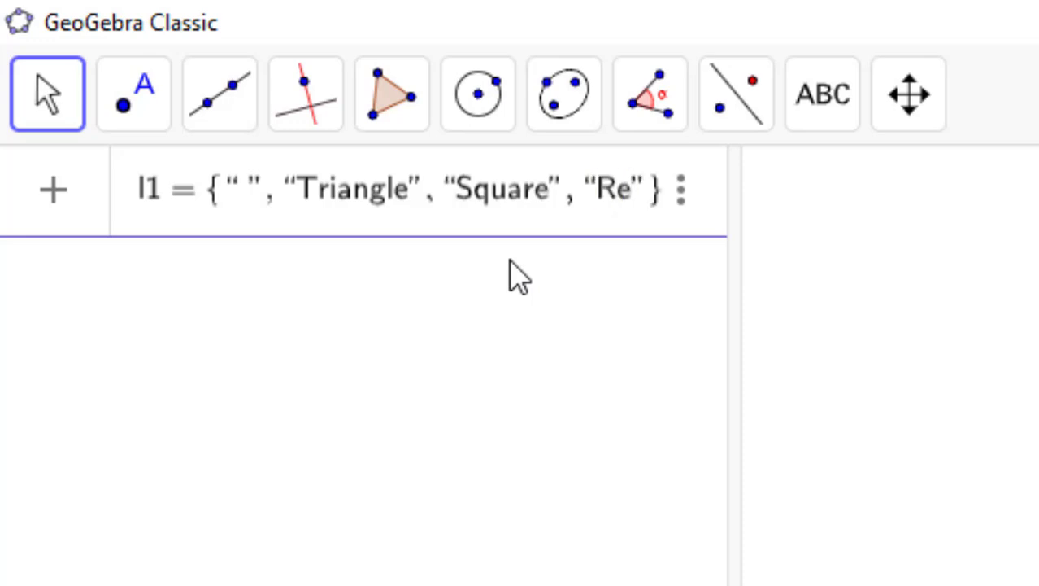
type("c")
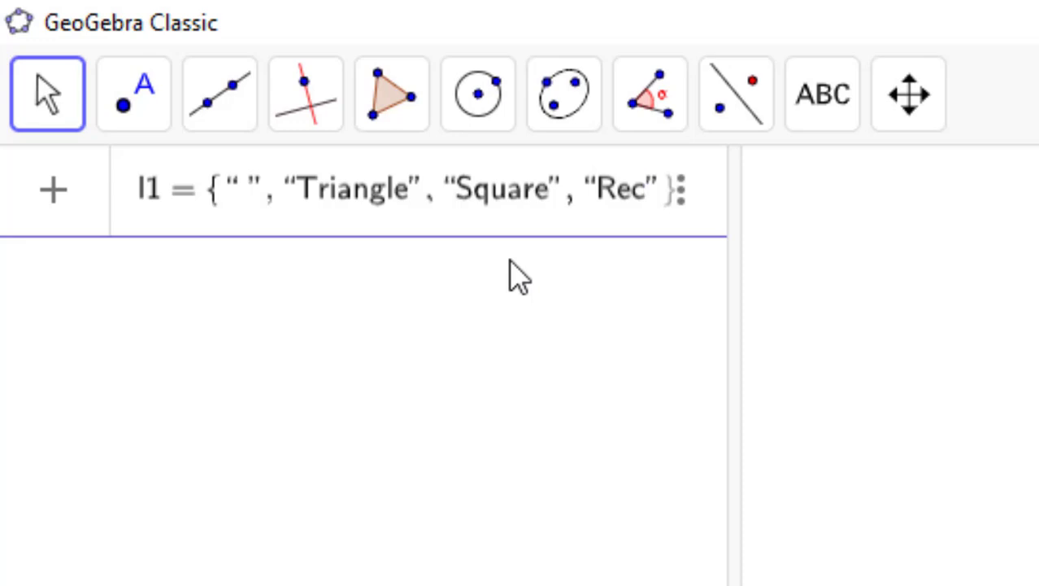
type("angle")
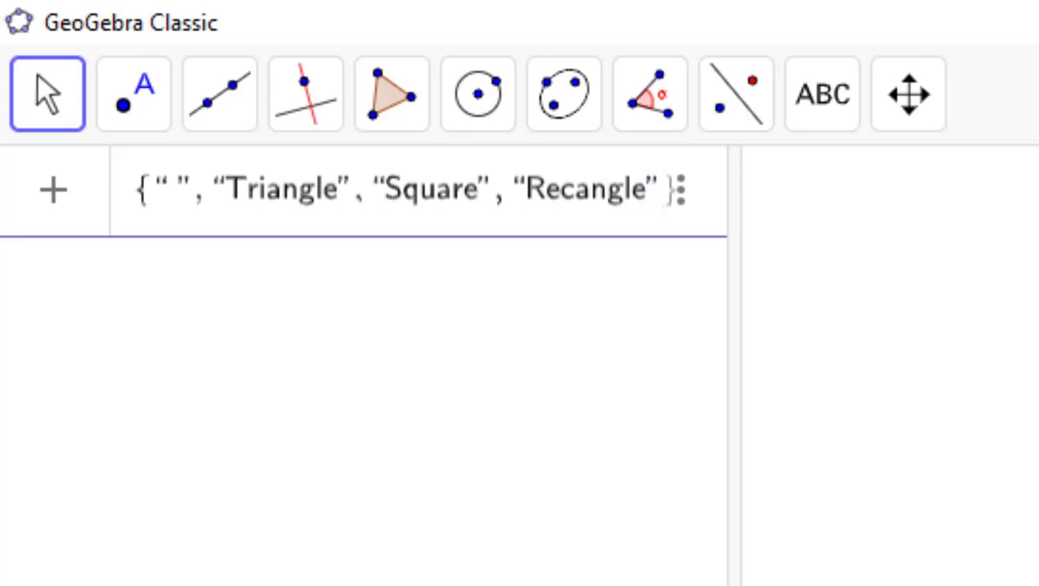
key("Return")
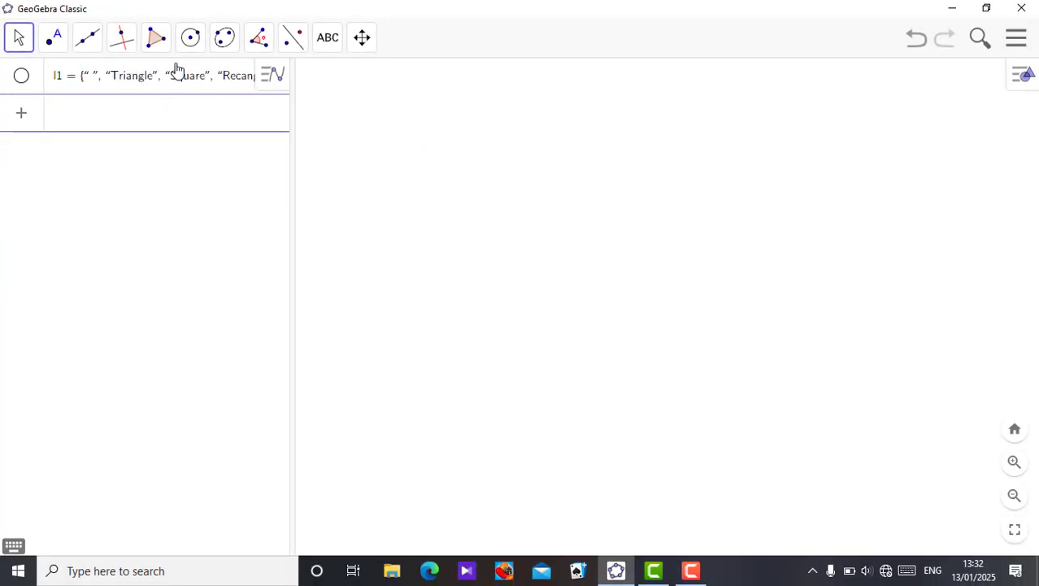
- Set list l1 to be drawn as a drop-down list in its settings, and close the settings
left_click(173, 73)
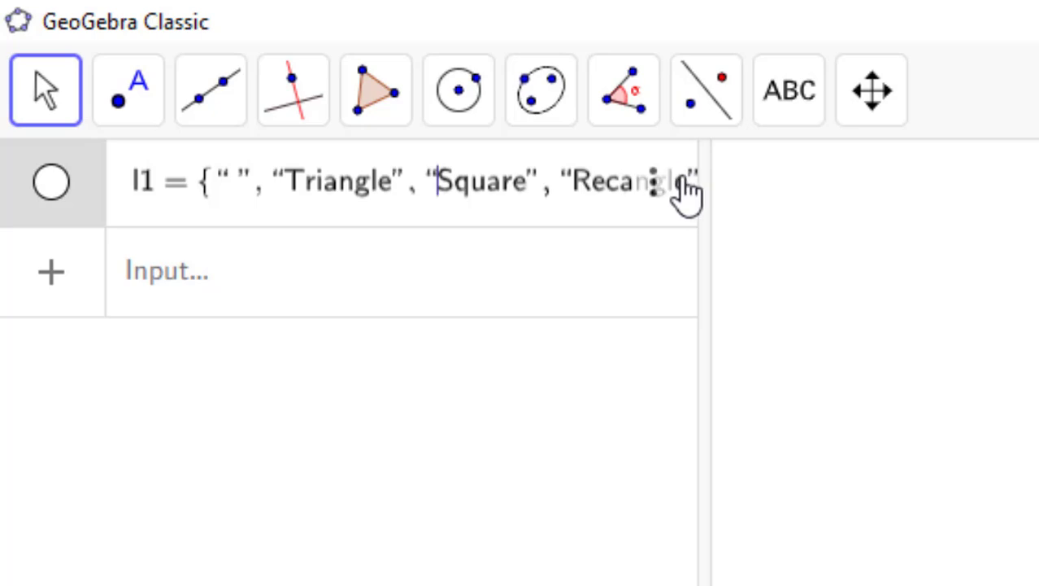
key("Escape")
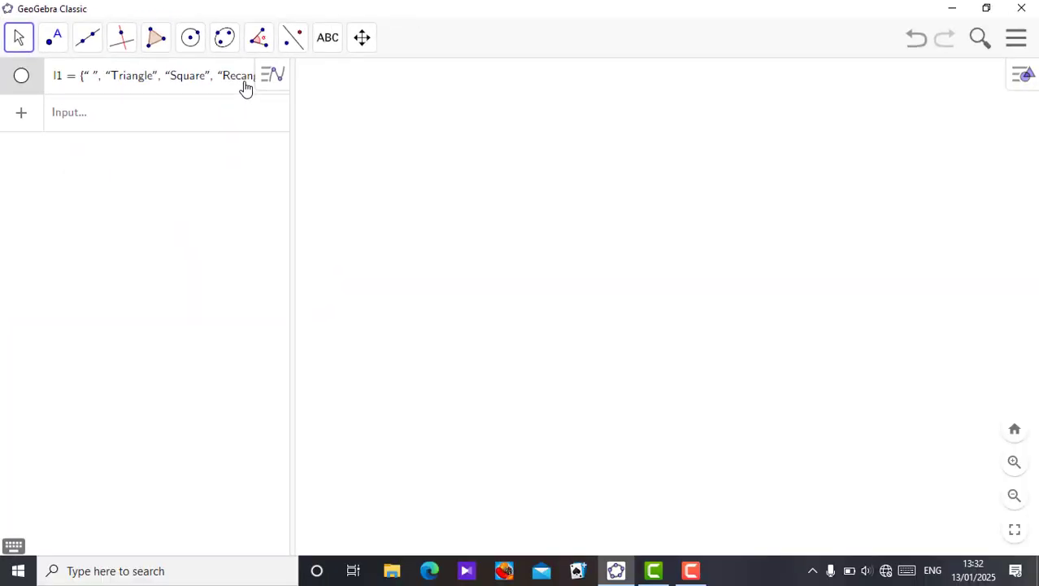
left_click(246, 86)
left_click(272, 81)
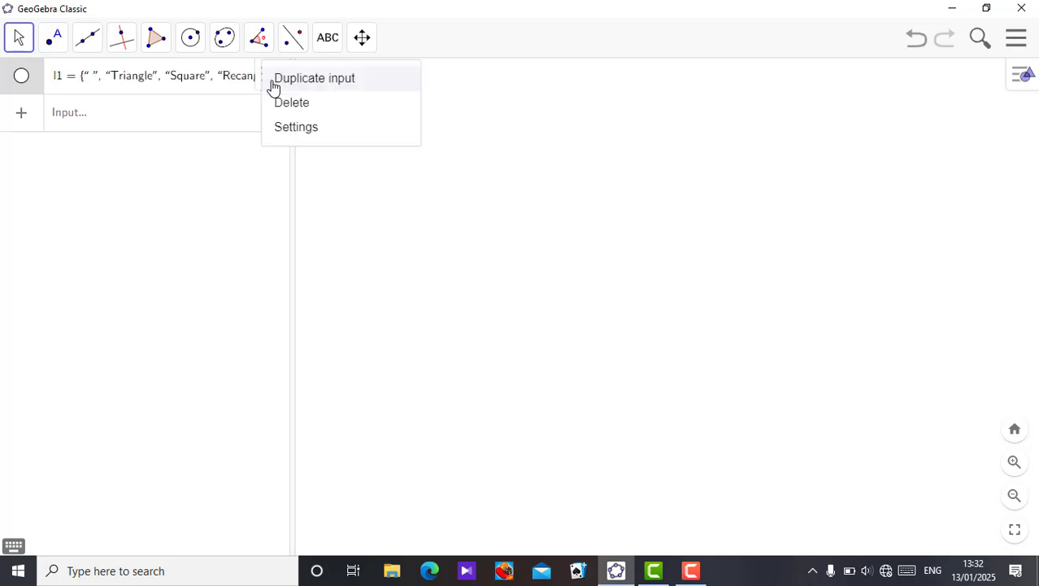
left_click(316, 137)
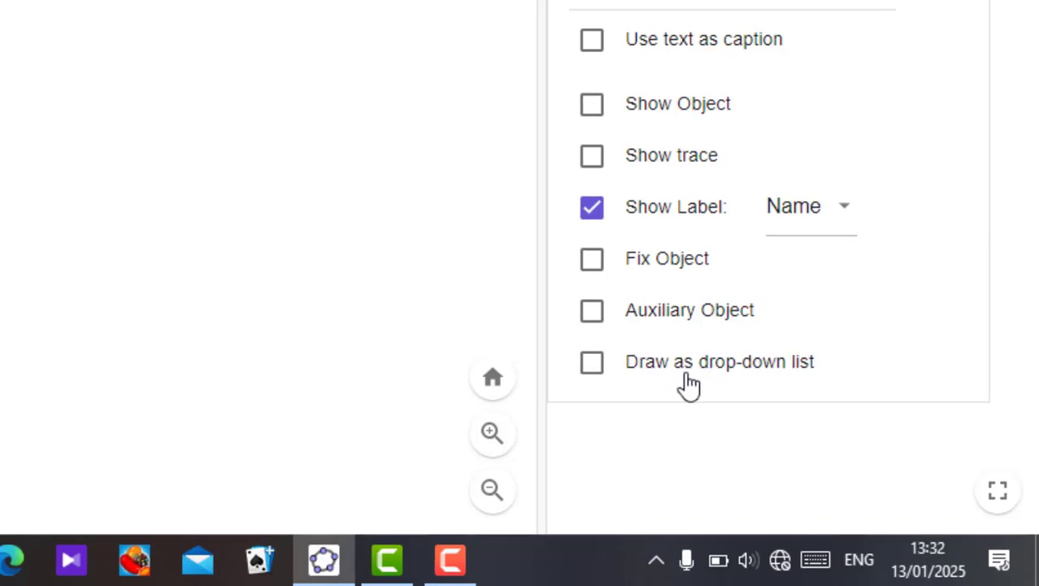
left_click(596, 368)
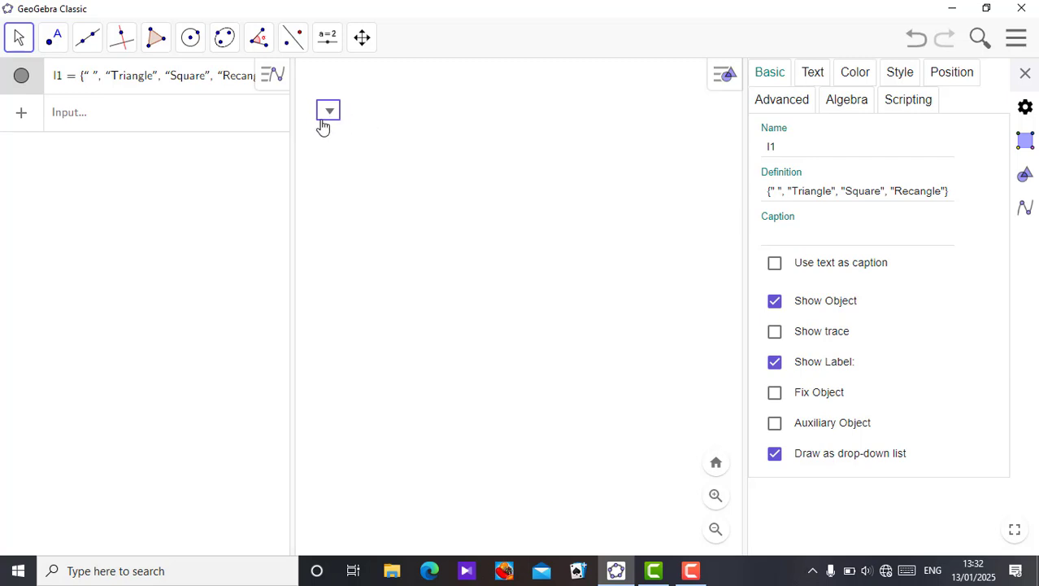
left_click(1025, 74)
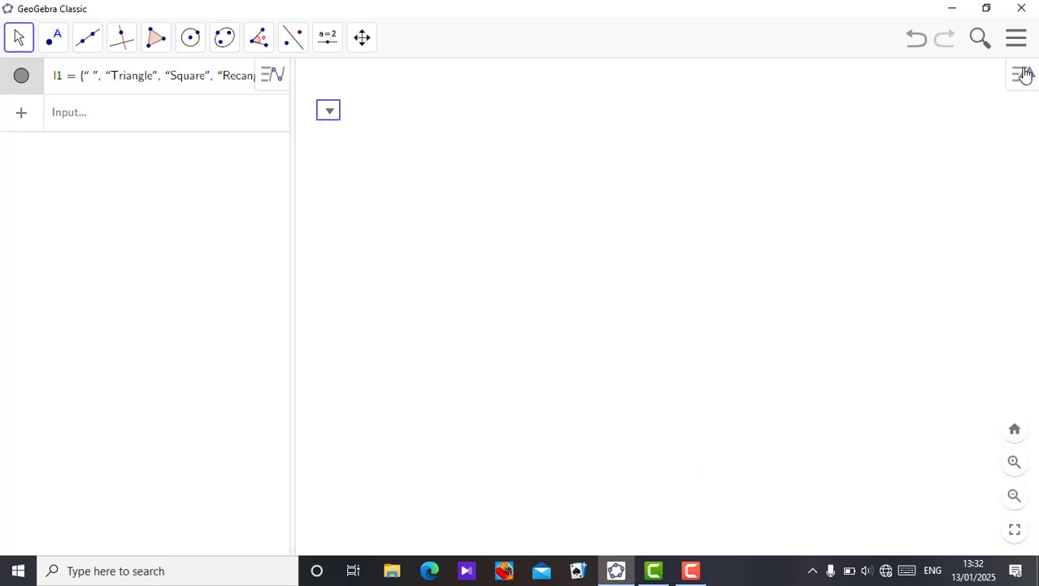
- Test the drop-down list by choosing its blank, Triangle, Square and Recangle entries in turn
left_click(329, 116)
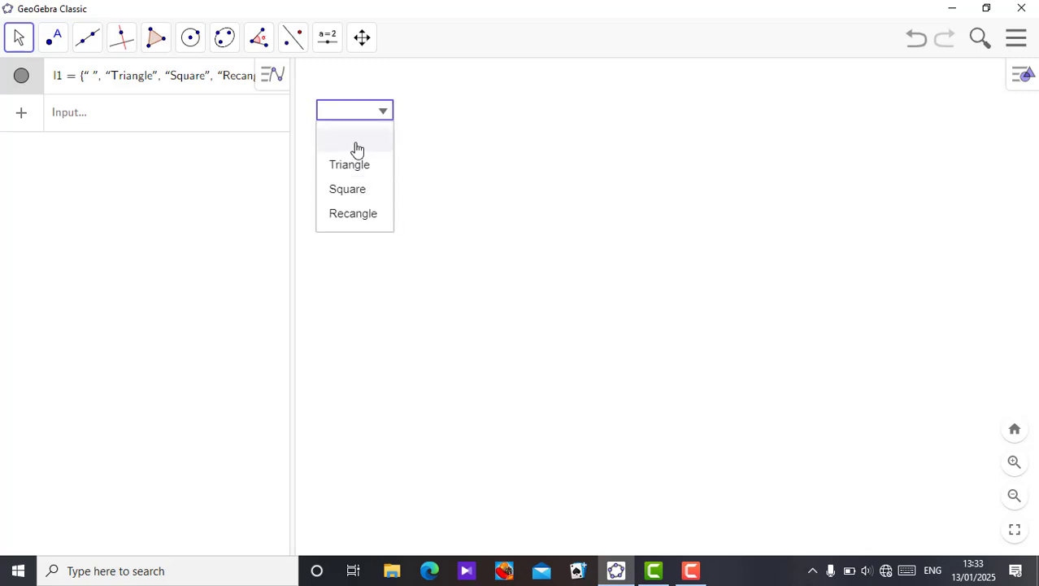
left_click(356, 148)
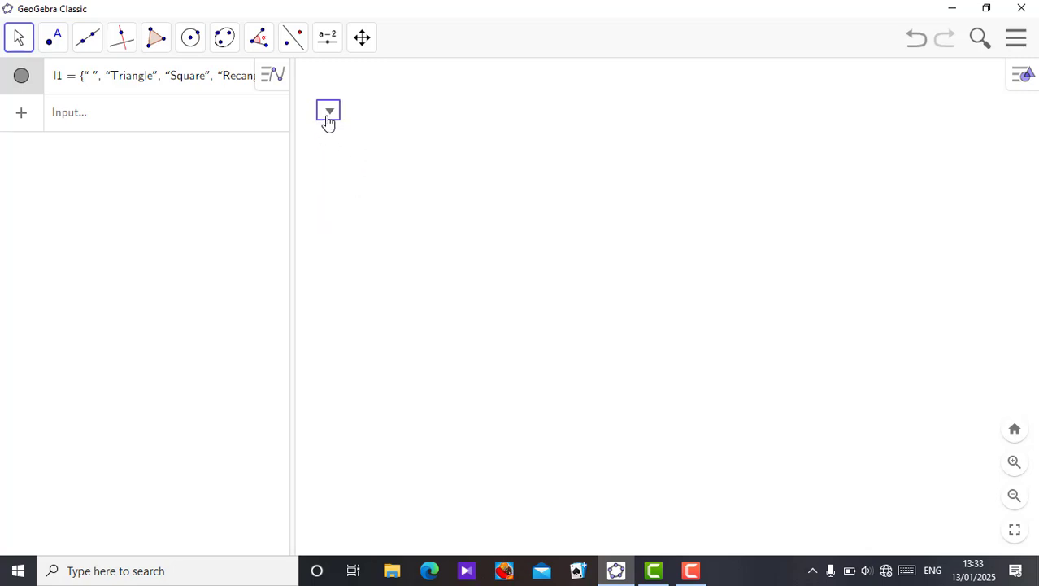
left_click(329, 115)
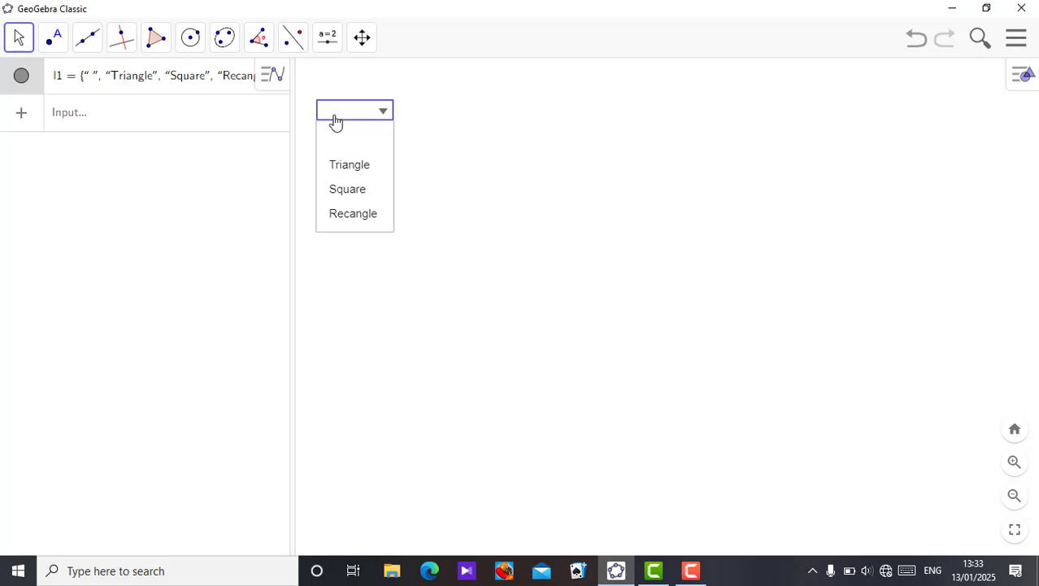
left_click(368, 166)
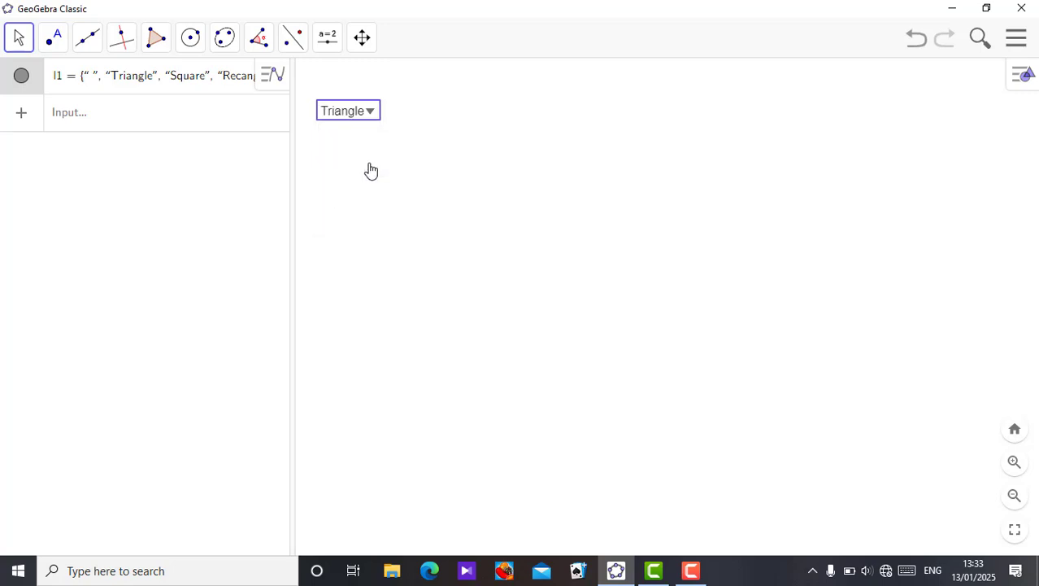
left_click(370, 116)
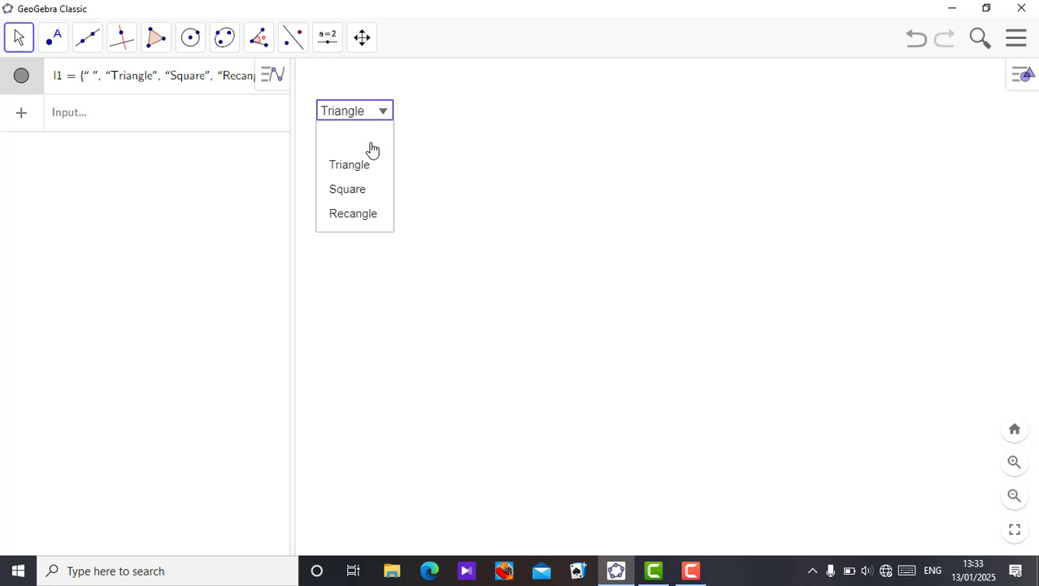
left_click(369, 187)
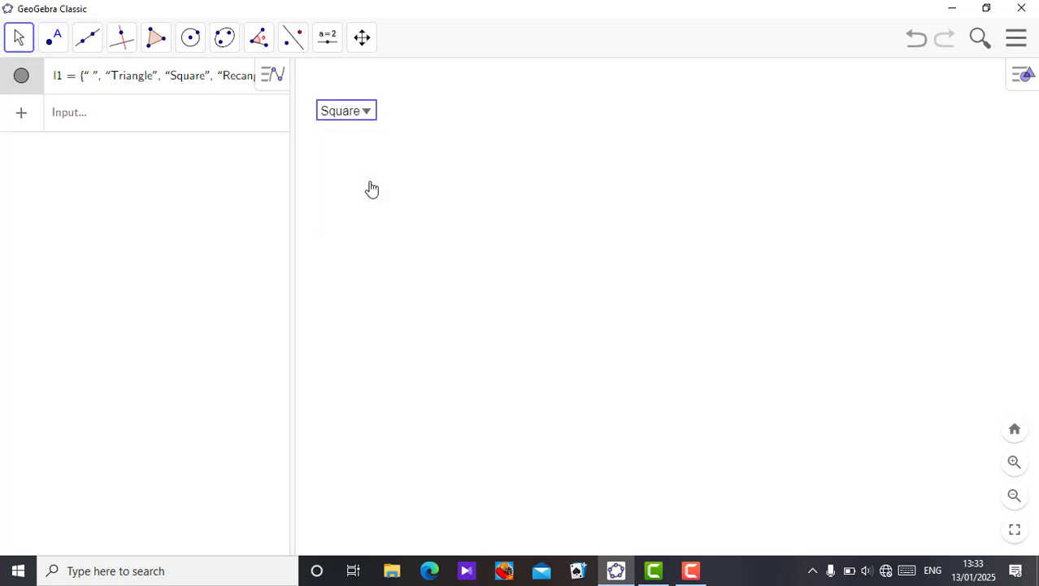
left_click(368, 114)
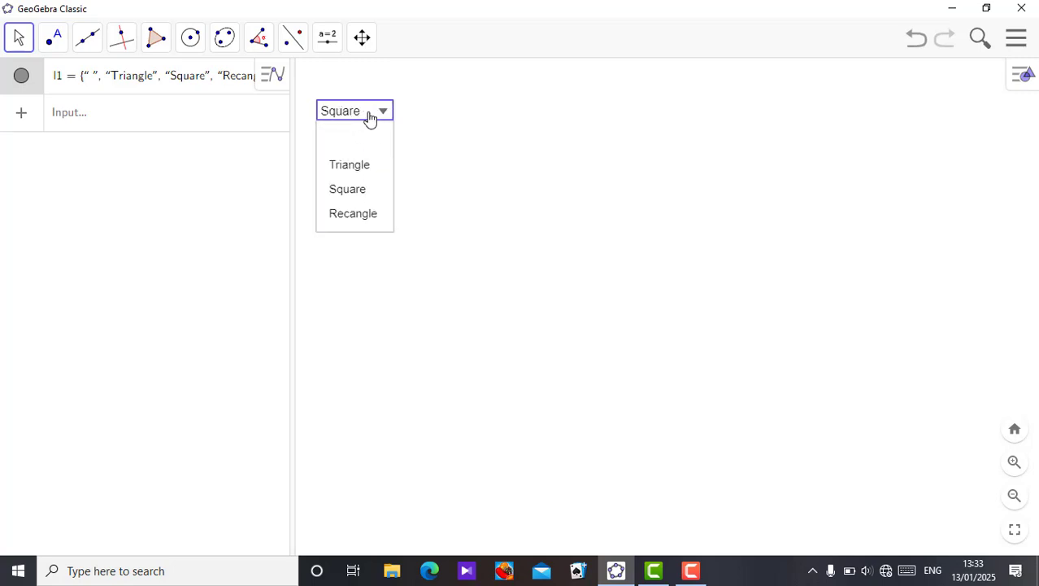
left_click(371, 217)
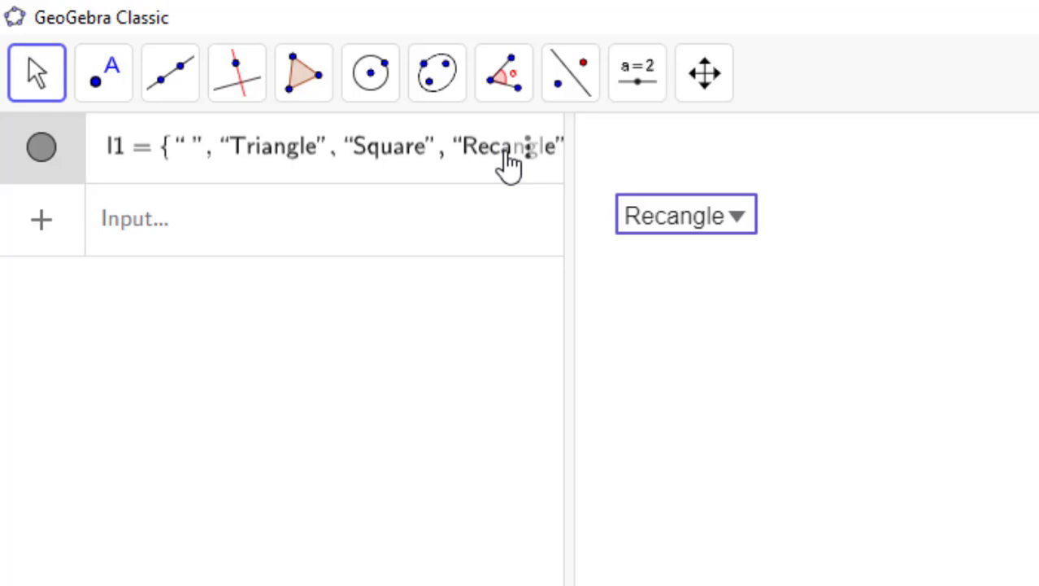
- Correct the last entry of list l1 to "Rectangle" and set the drop-down list back to its blank entry
type("t")
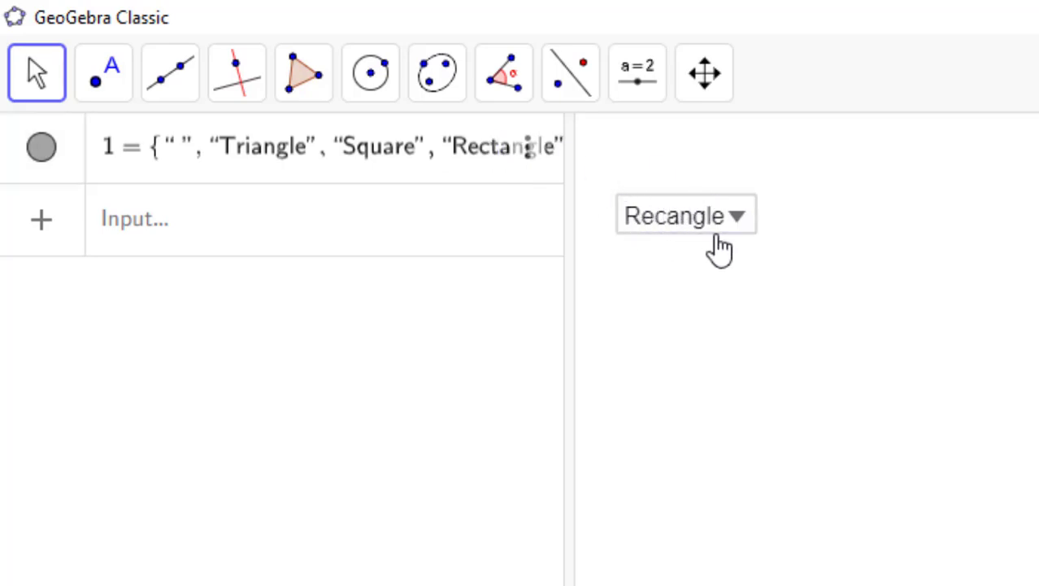
key("Return")
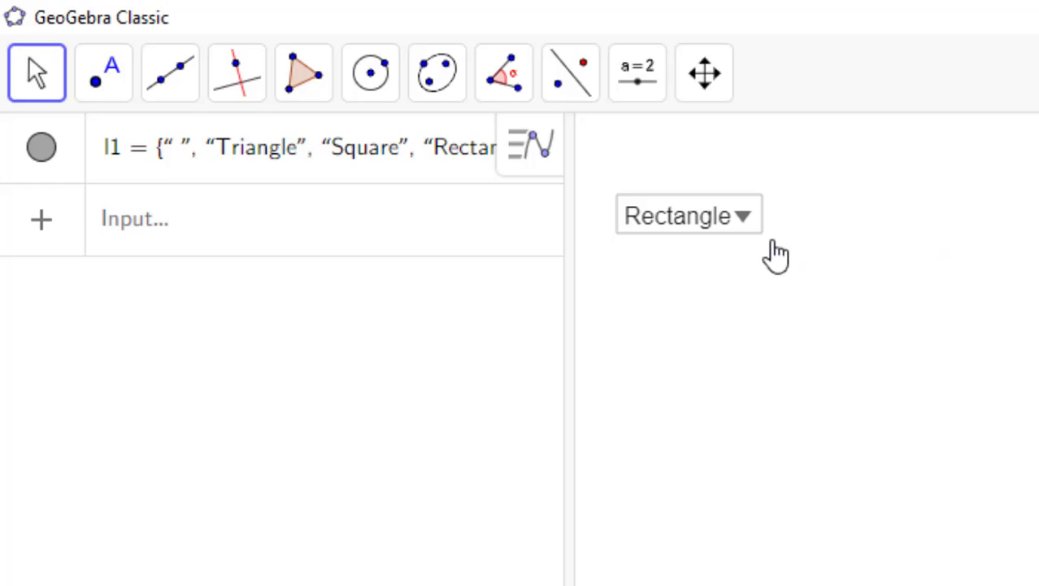
left_click(739, 225)
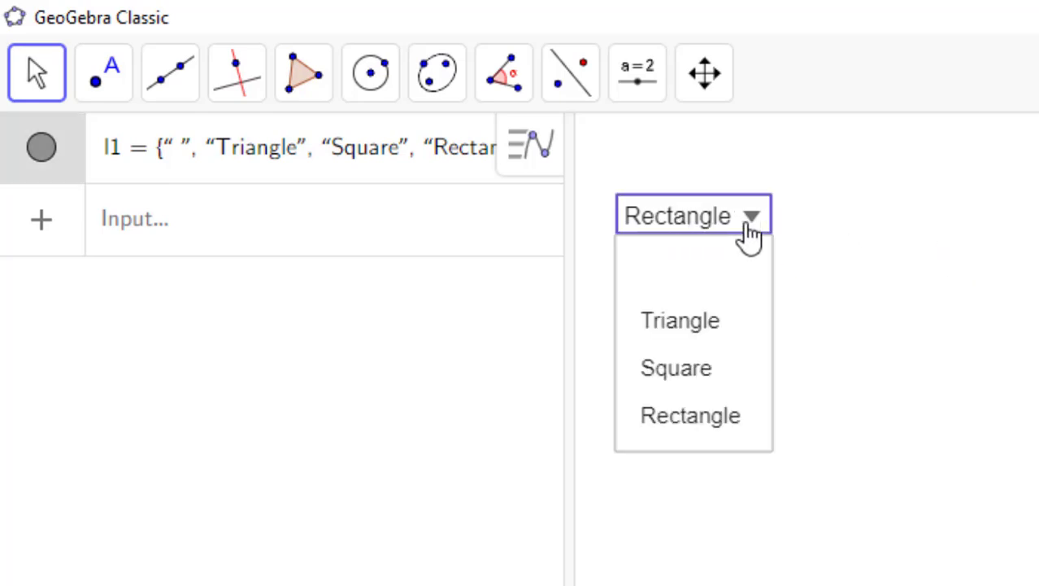
left_click(701, 281)
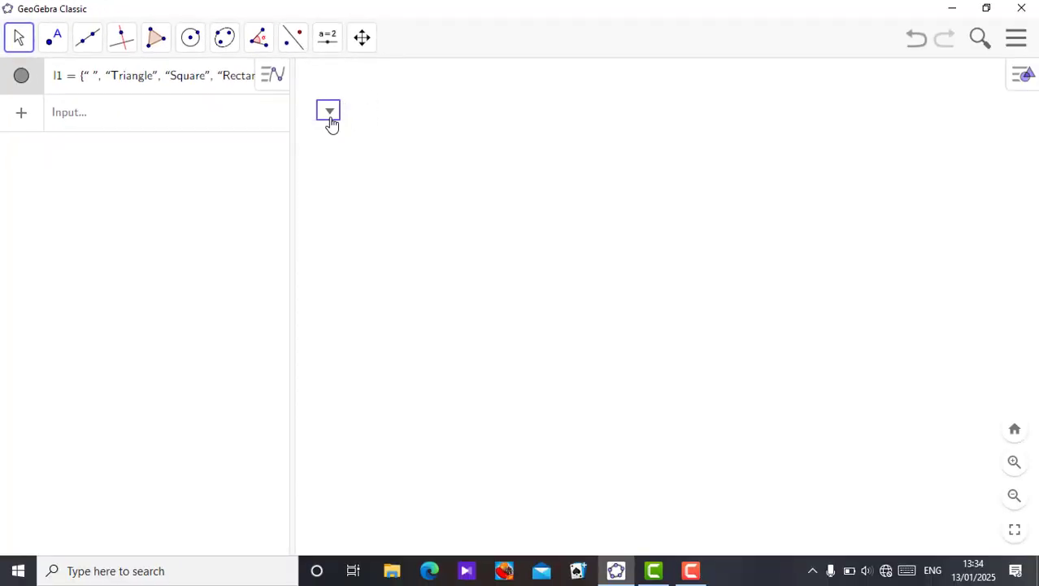
- Give list l1 the caption "Area of Plane Shapes", close its settings, and move the drop-down list slightly up and to the right
left_click(228, 81)
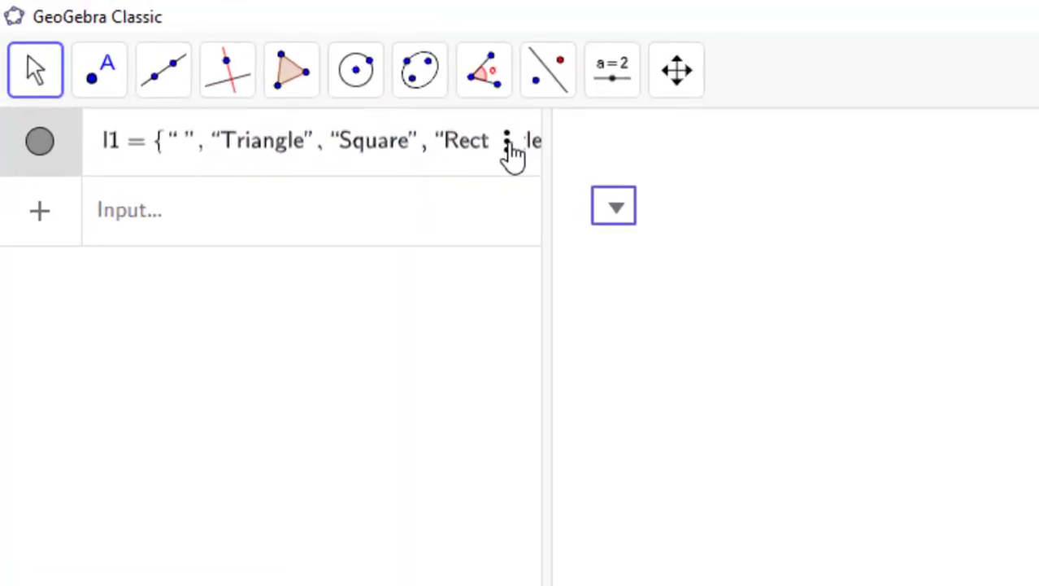
left_click(507, 144)
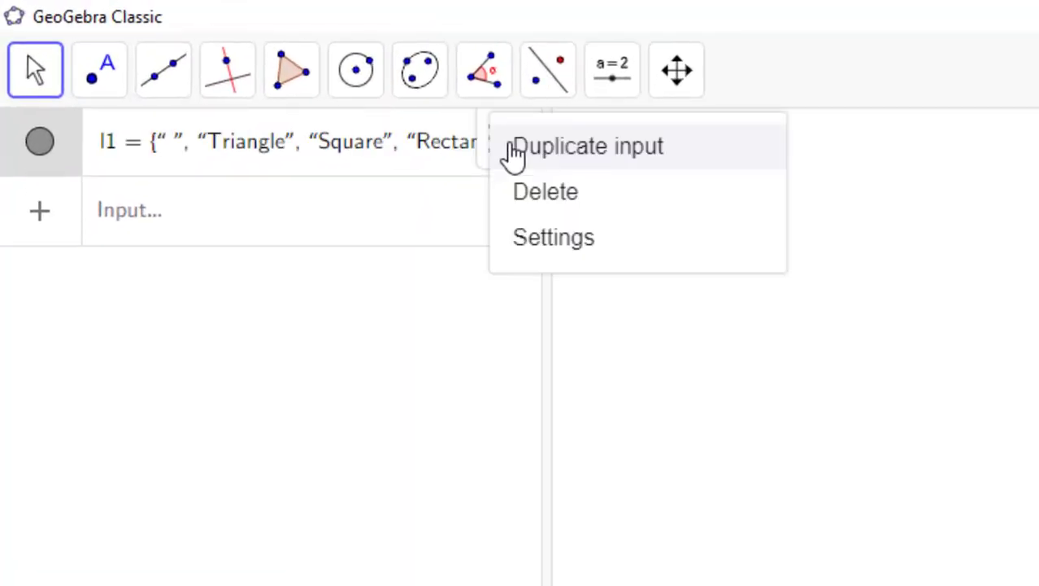
left_click(557, 235)
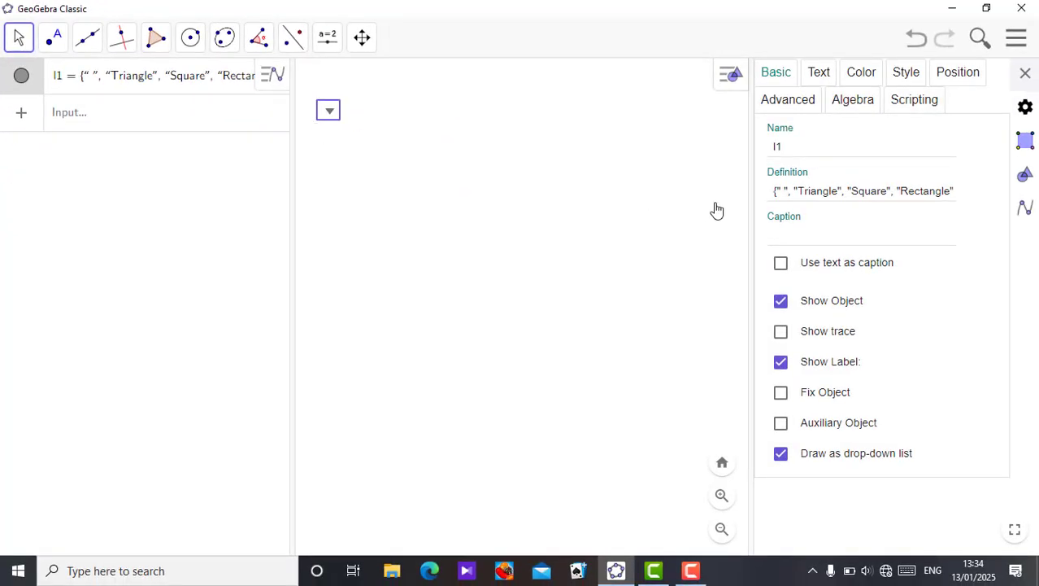
left_click(801, 229)
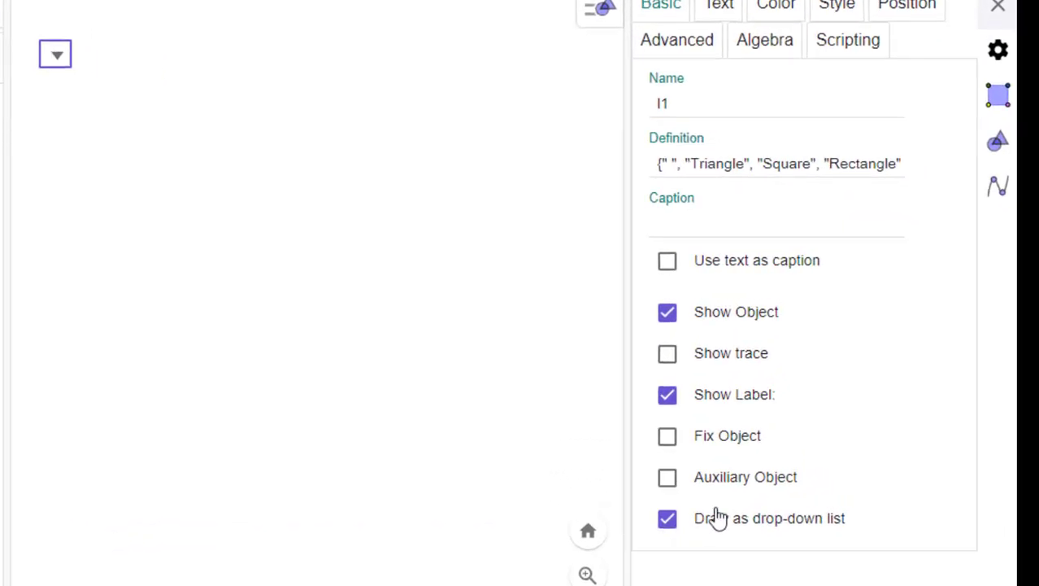
left_click(697, 216)
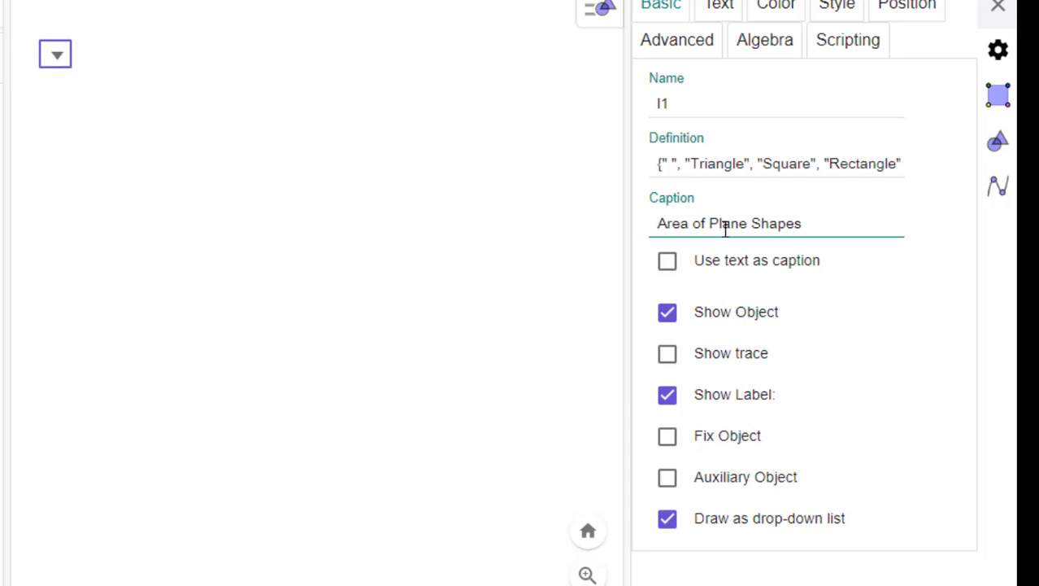
left_click(476, 195)
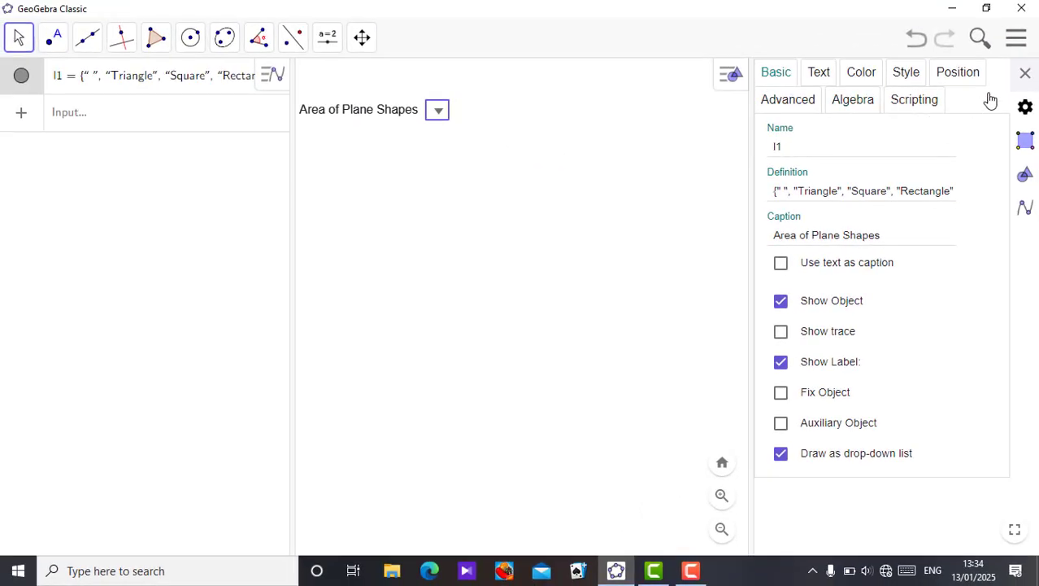
left_click(1025, 74)
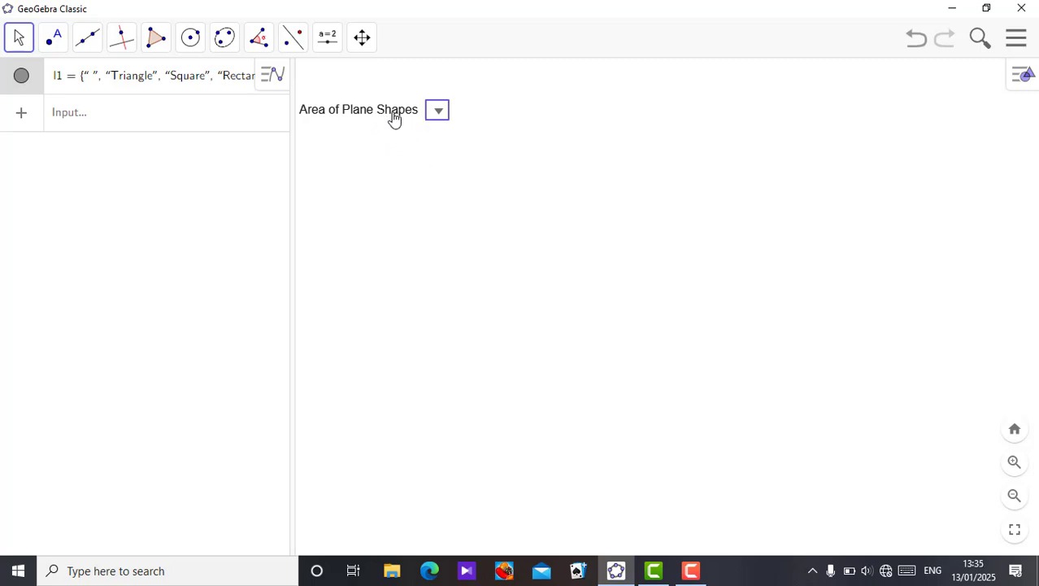
left_click_drag(394, 118, 446, 101)
- Test the captioned drop-down list by choosing Triangle, returning to the blank entry, and viewing its options again
left_click(493, 96)
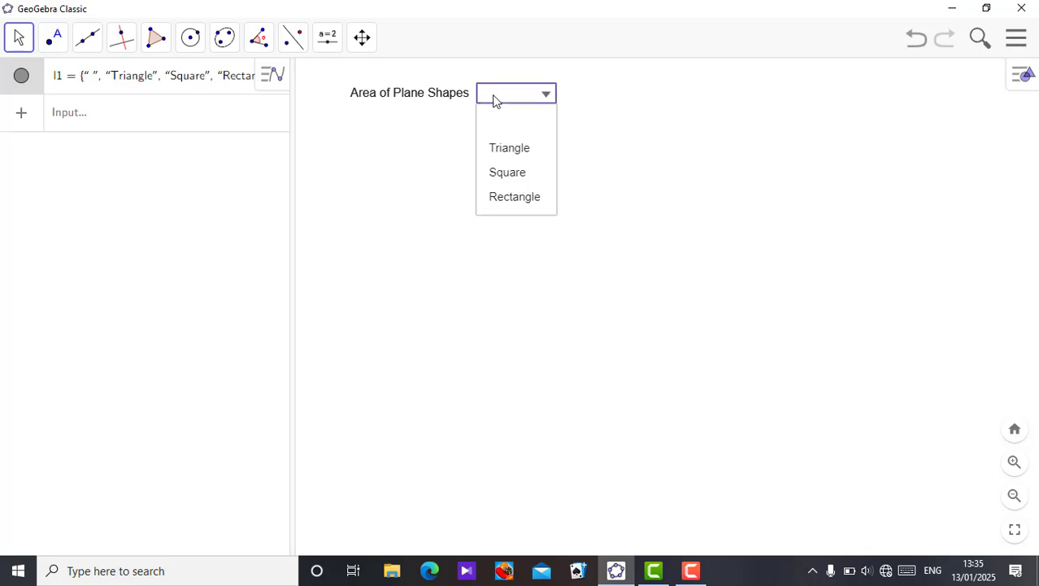
left_click(517, 155)
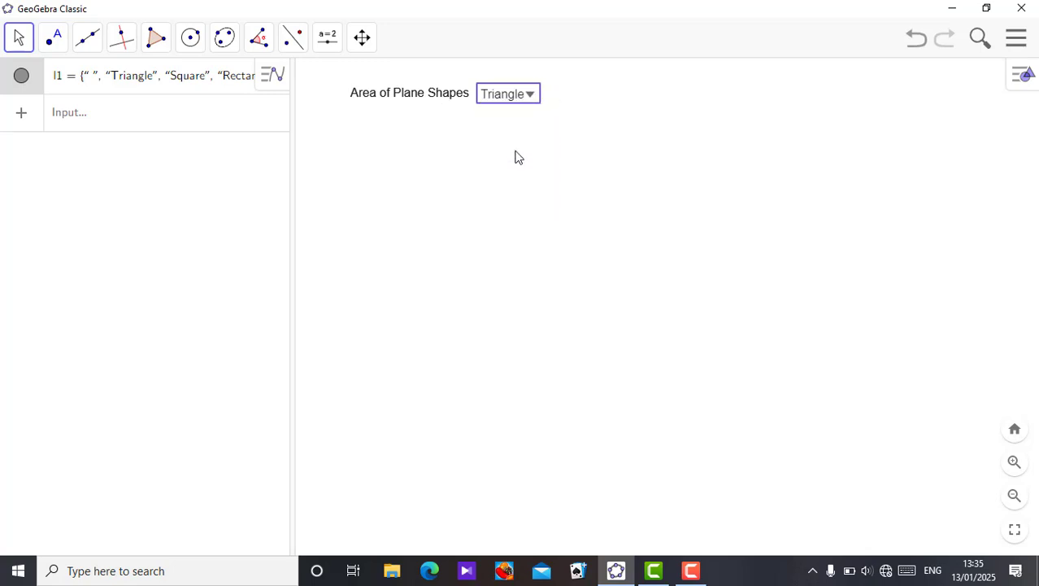
left_click(533, 96)
left_click(506, 120)
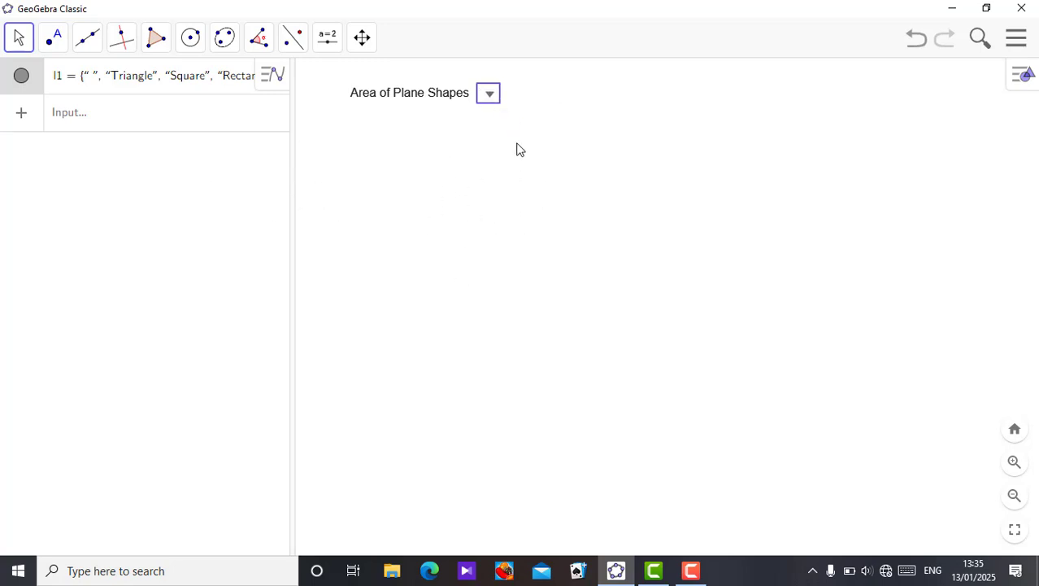
left_click(491, 97)
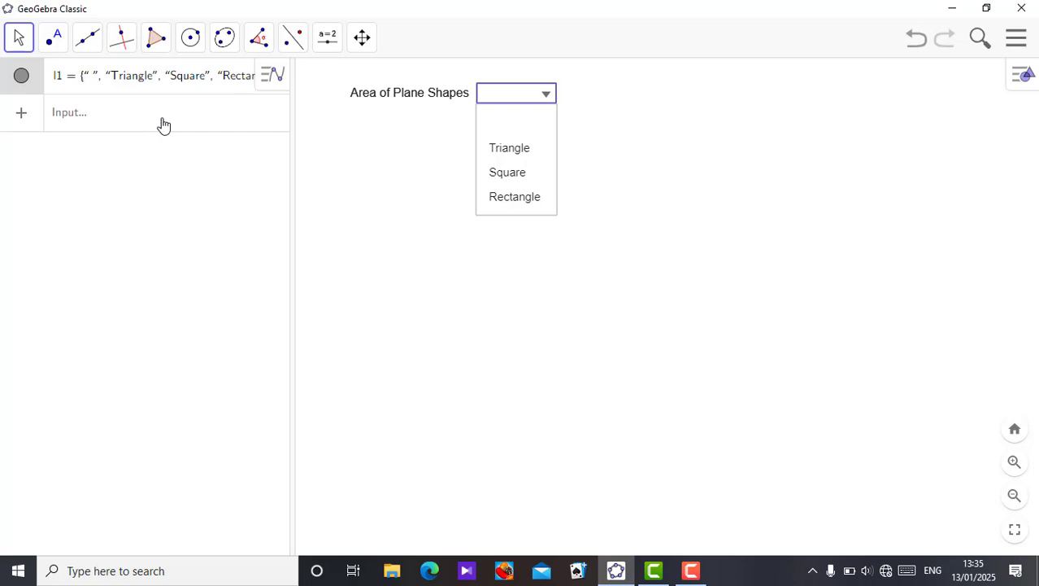
left_click(421, 216)
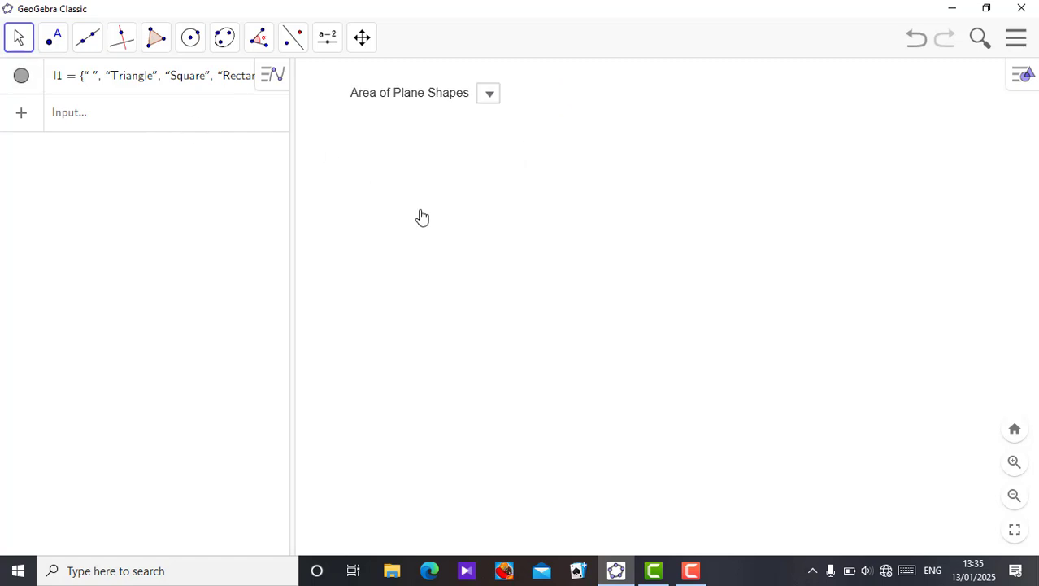
- Define a number for the chosen entry's position in the drop-down list with the command SelectedIndex(l1)
left_click(140, 120)
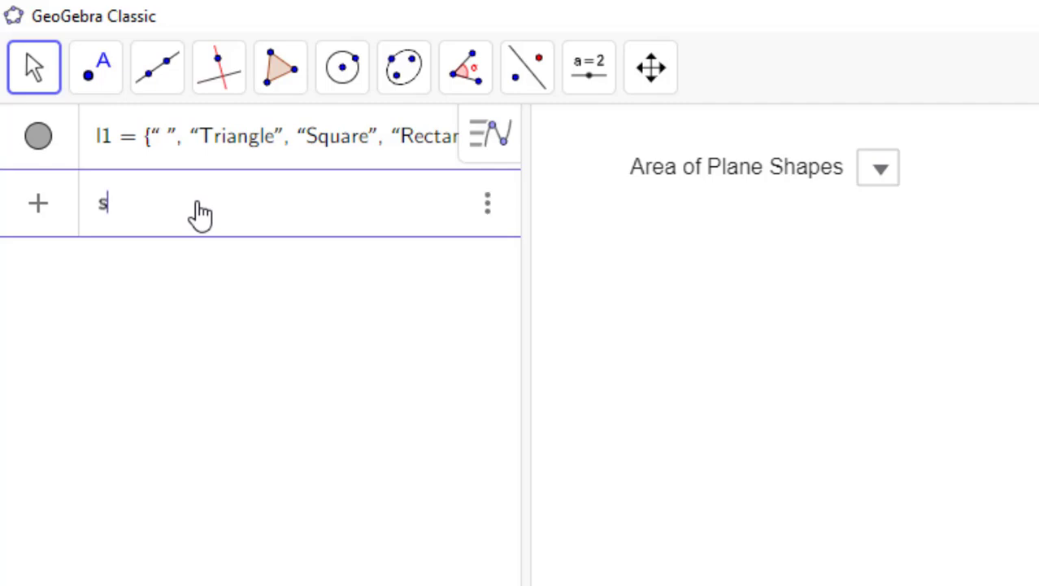
type("sel")
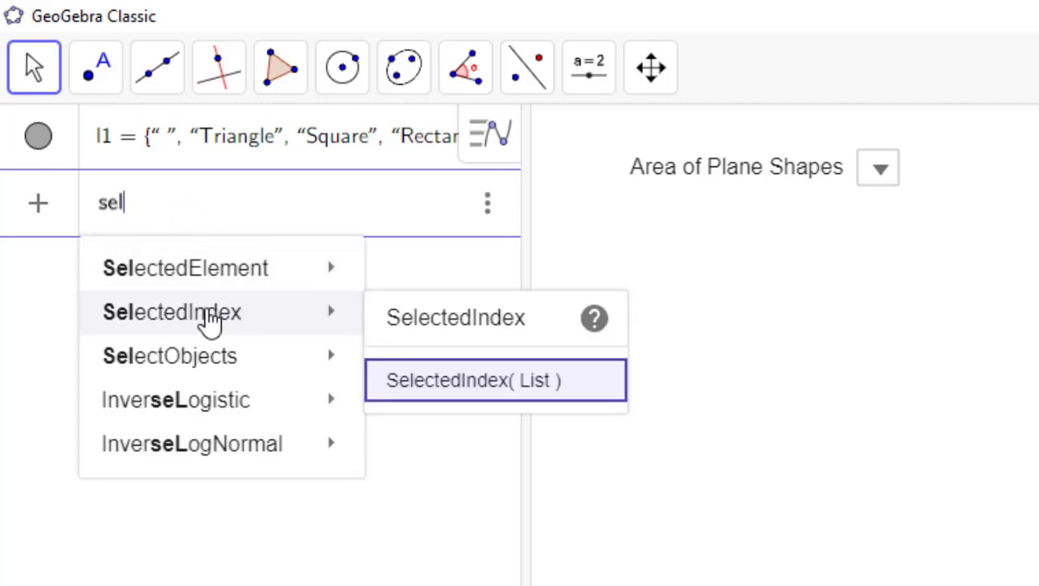
mouse_move(222, 287)
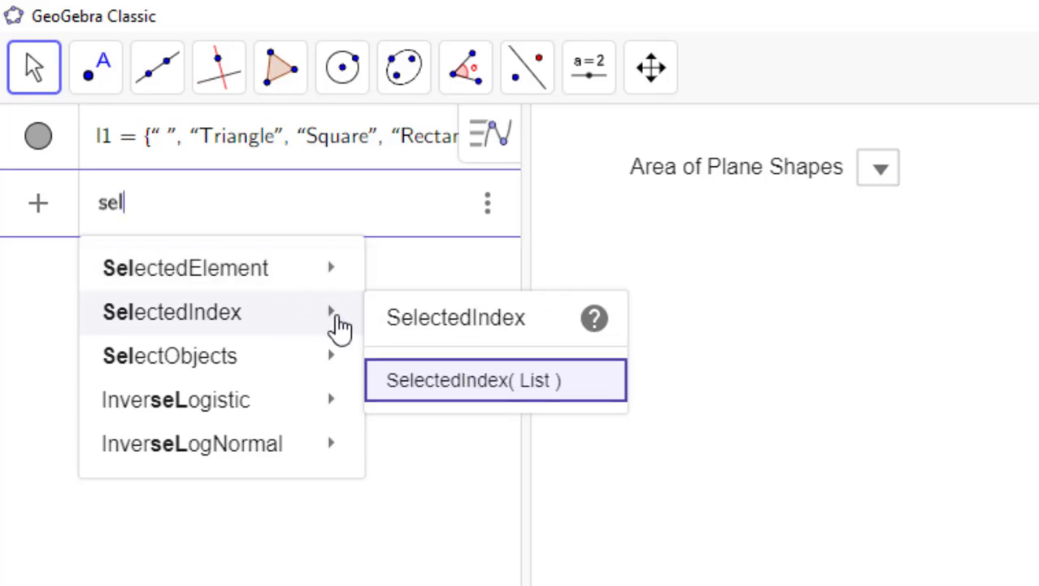
mouse_move(314, 352)
mouse_move(327, 329)
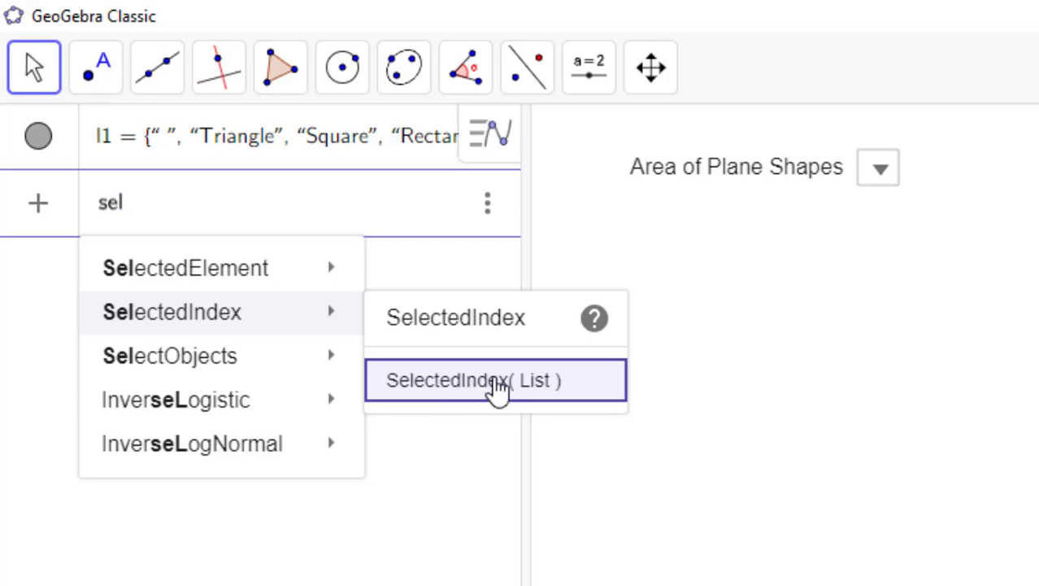
left_click(477, 382)
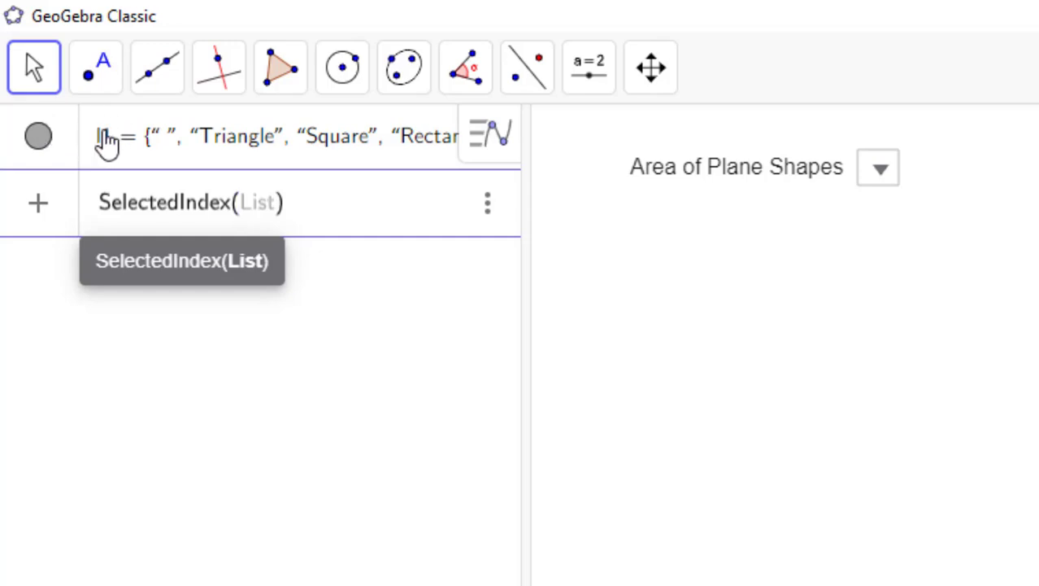
type("l")
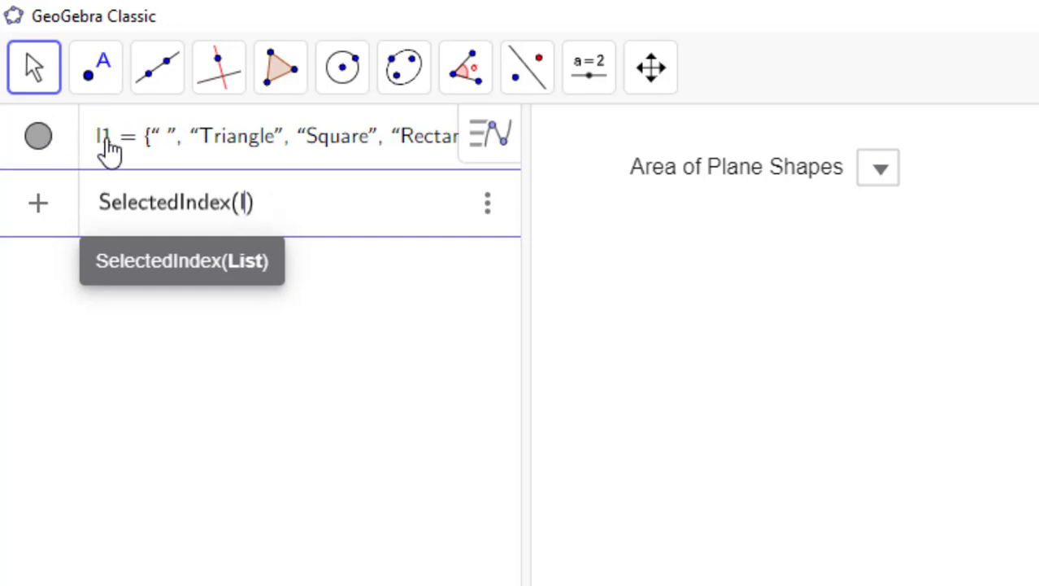
type("1")
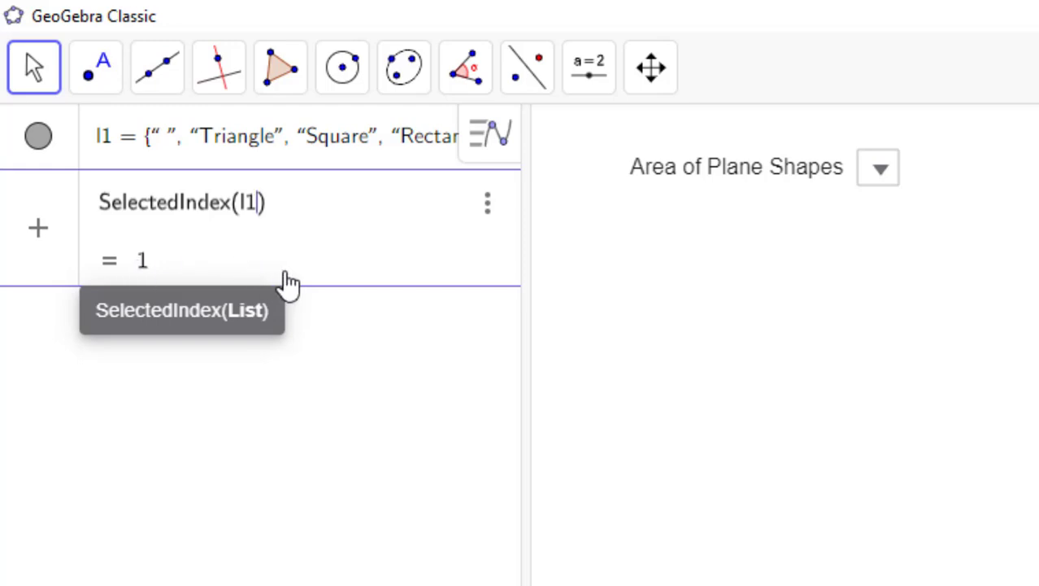
key("Return")
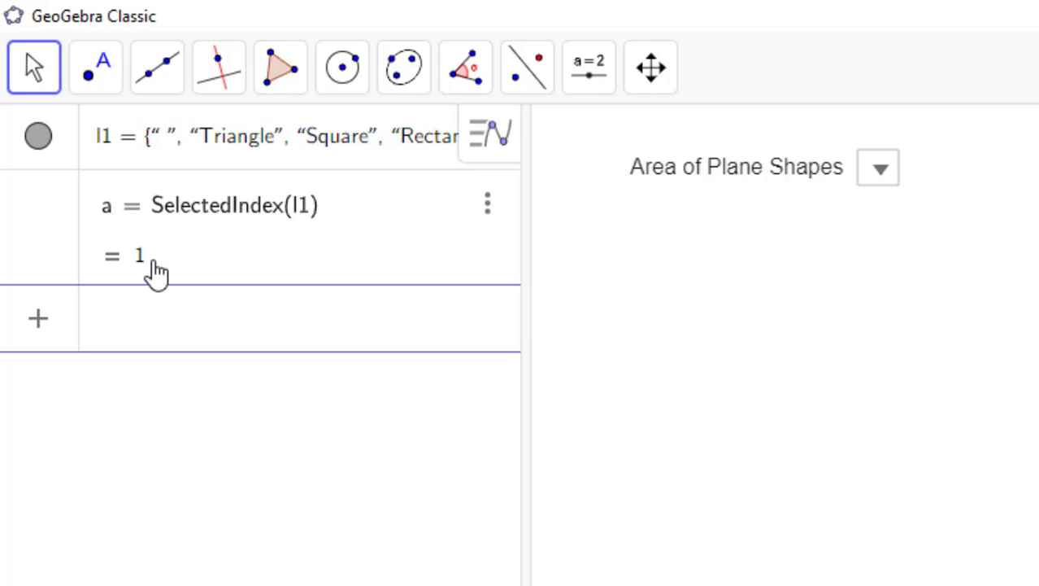
- Test the SelectedIndex number by choosing Triangle and Rectangle in the drop-down list, and set it back to the blank entry
left_click(880, 181)
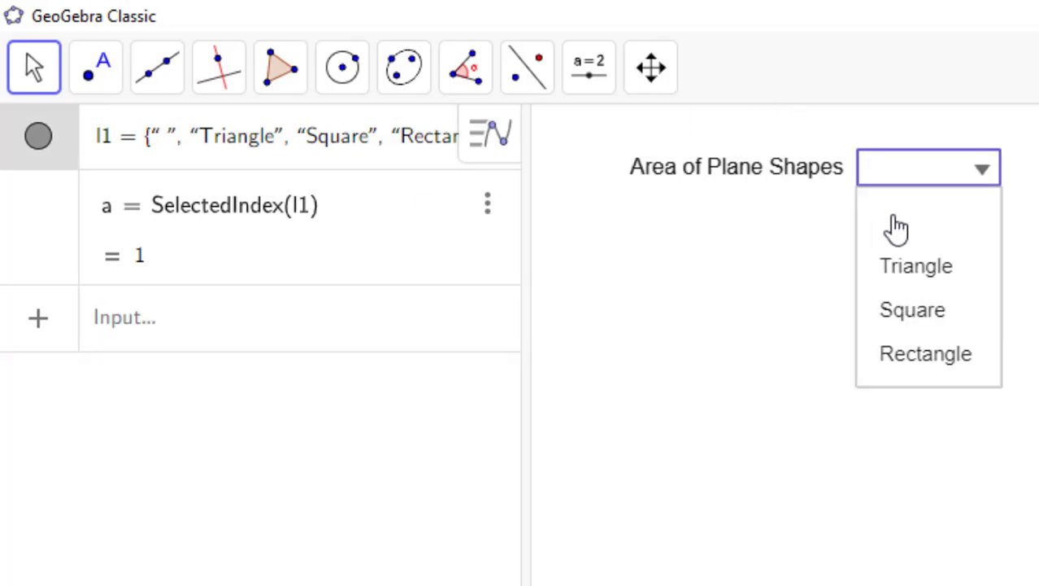
left_click(933, 269)
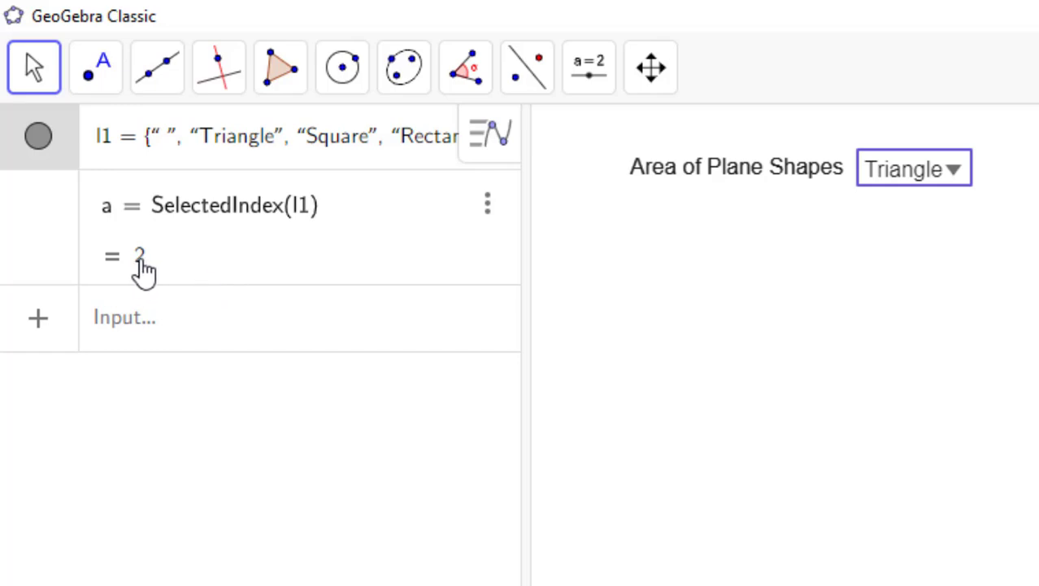
left_click(953, 183)
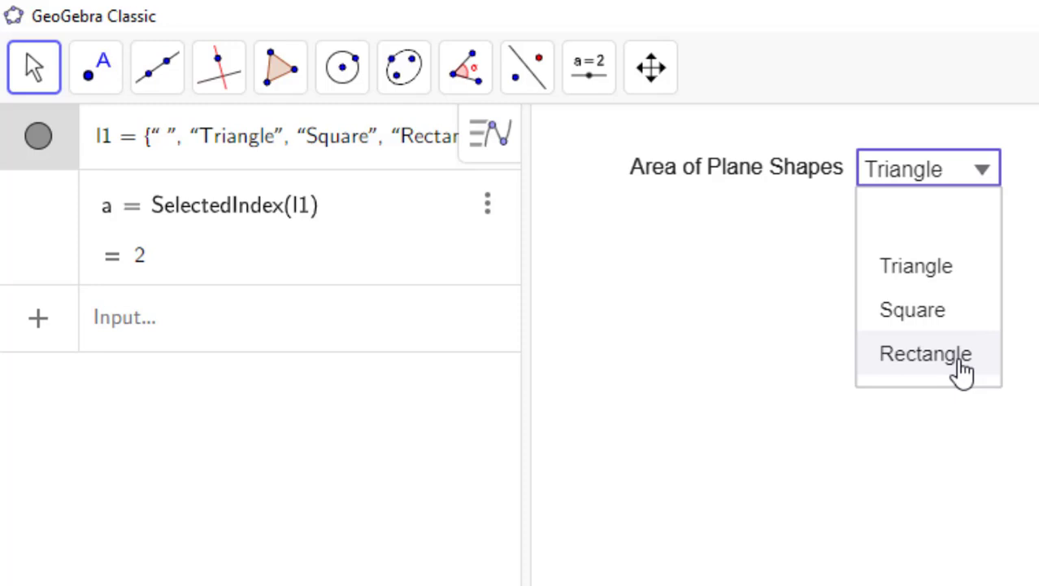
left_click(926, 355)
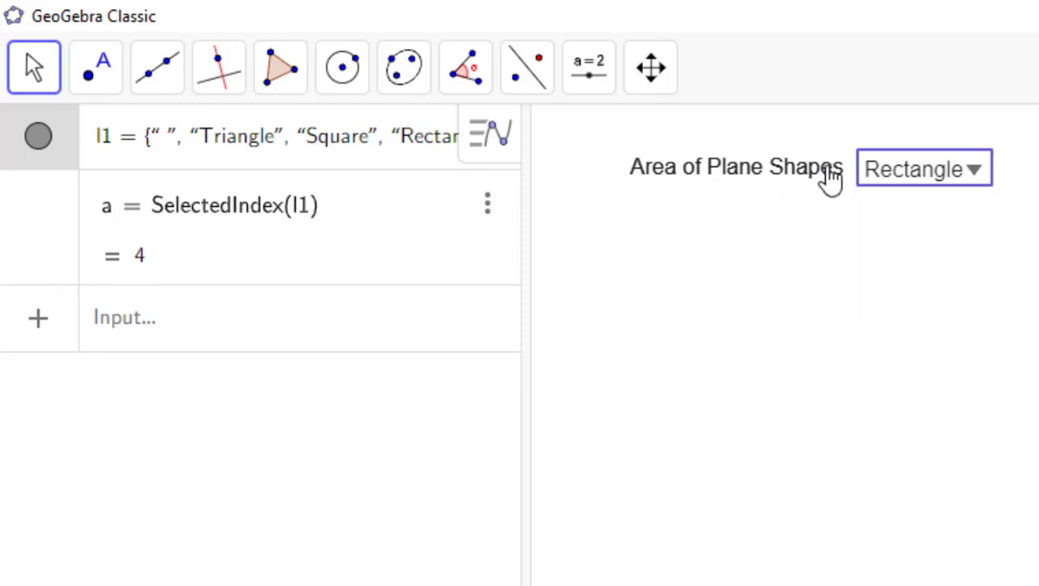
left_click(984, 174)
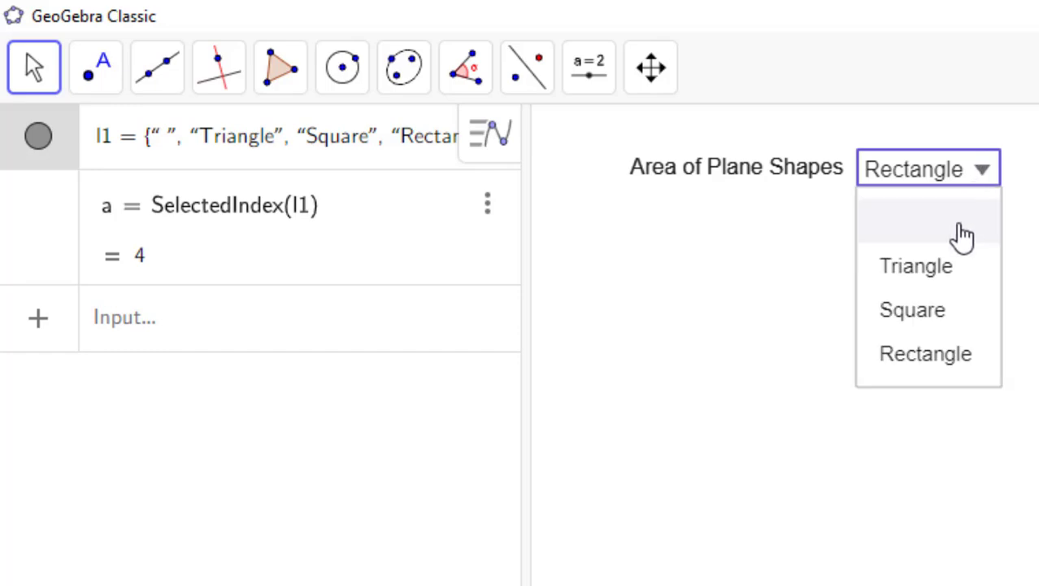
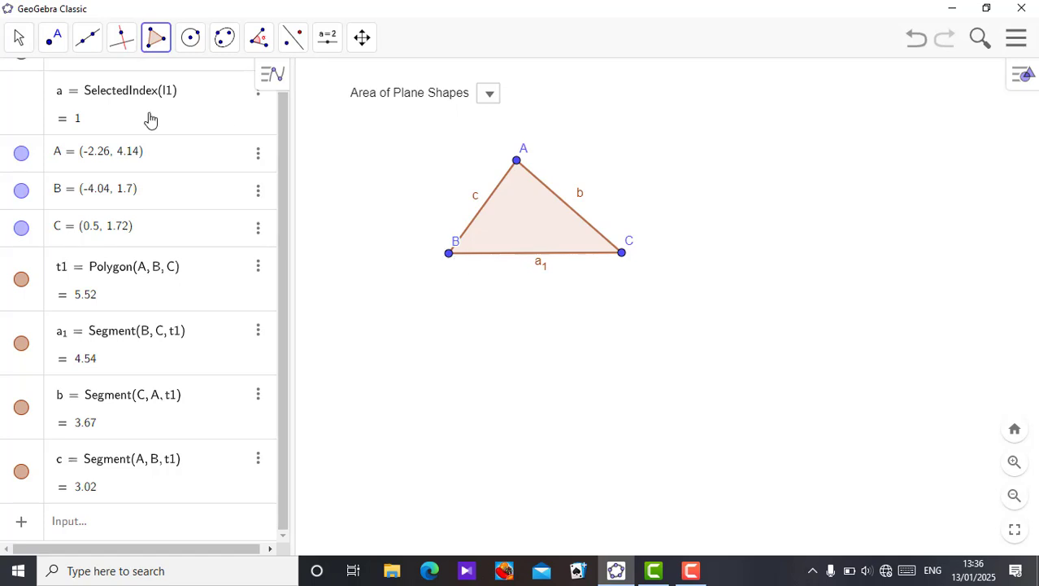
- Move the label of point B outside the triangle, enlarge the triangle slightly by vertices C and A, and shift it to the right
left_click(18, 37)
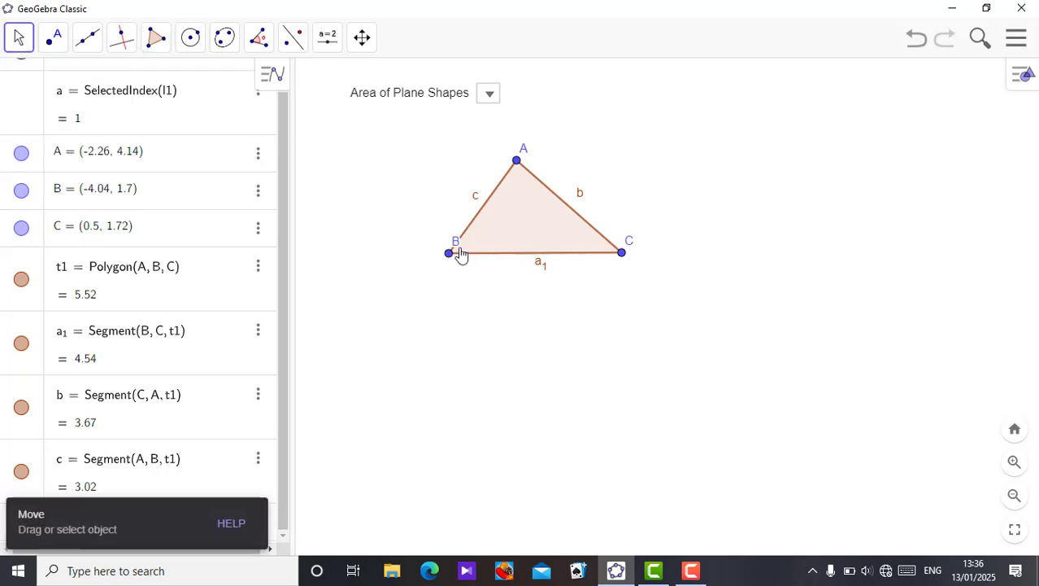
left_click_drag(454, 245, 443, 251)
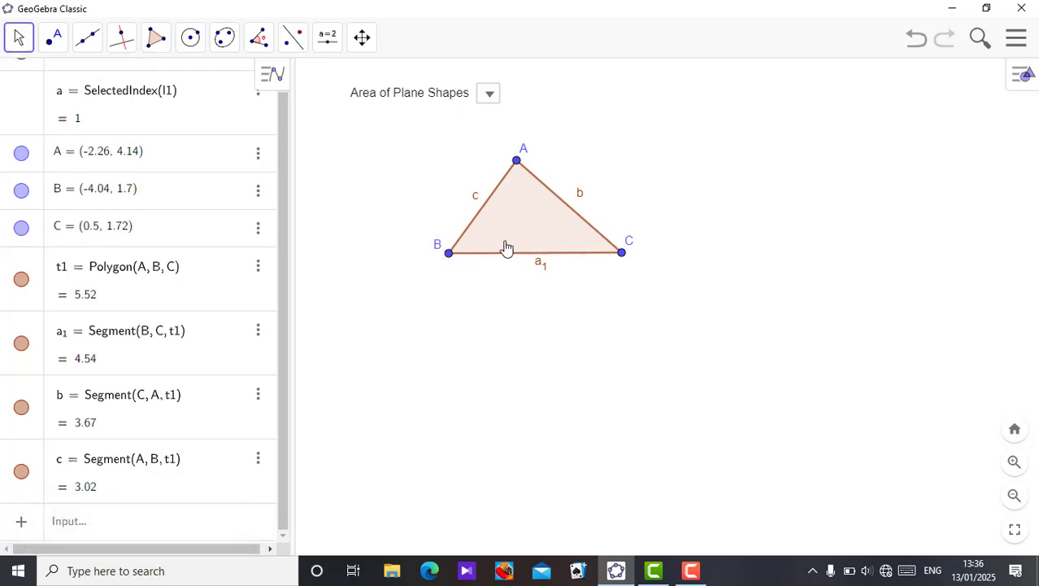
left_click_drag(506, 247, 556, 256)
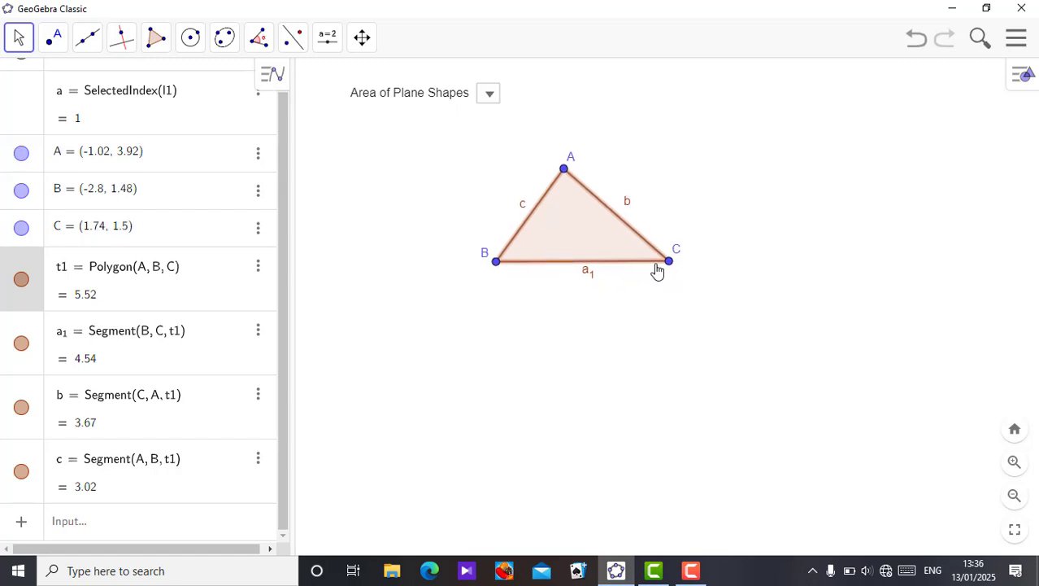
left_click_drag(671, 270, 673, 269)
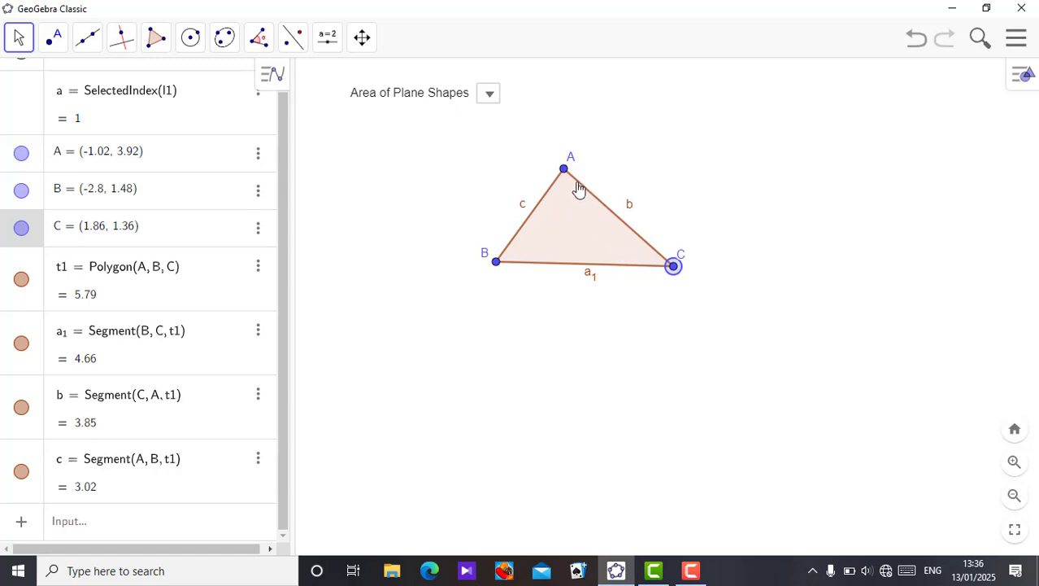
left_click_drag(564, 169, 571, 161)
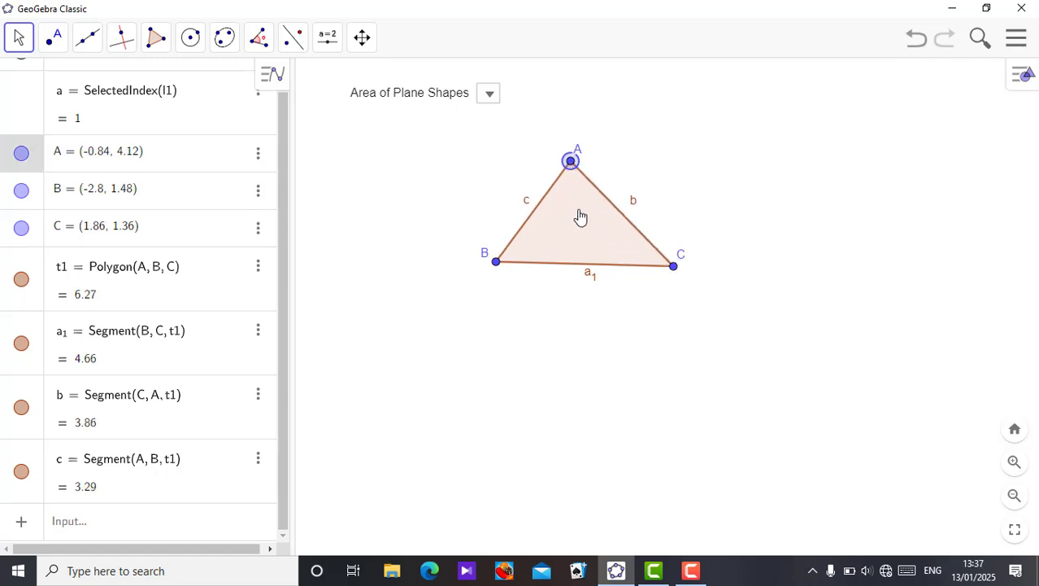
left_click_drag(580, 217, 608, 222)
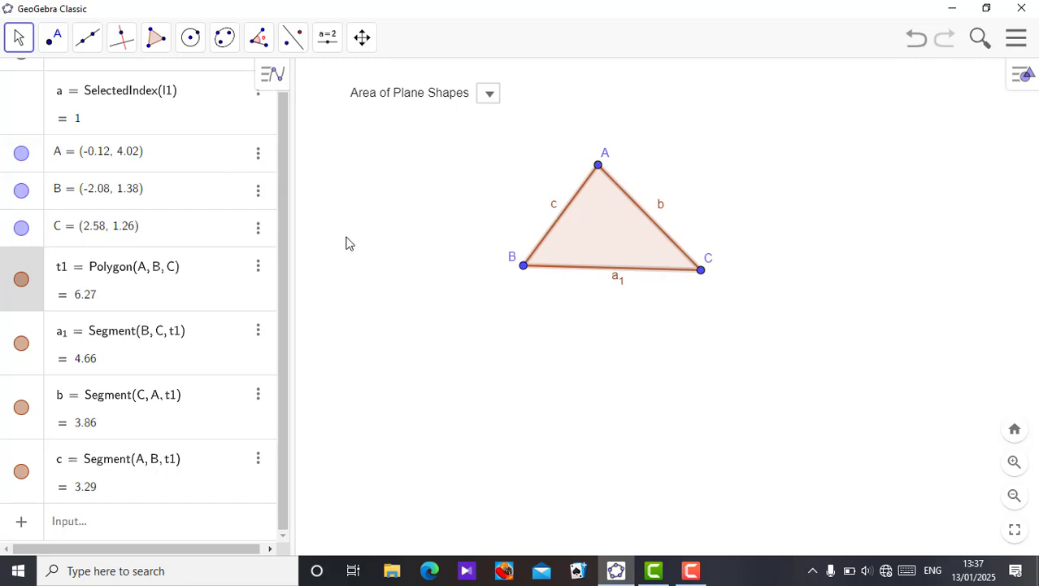
- Hide triangle t1 with its sides and show it again
left_click(21, 280)
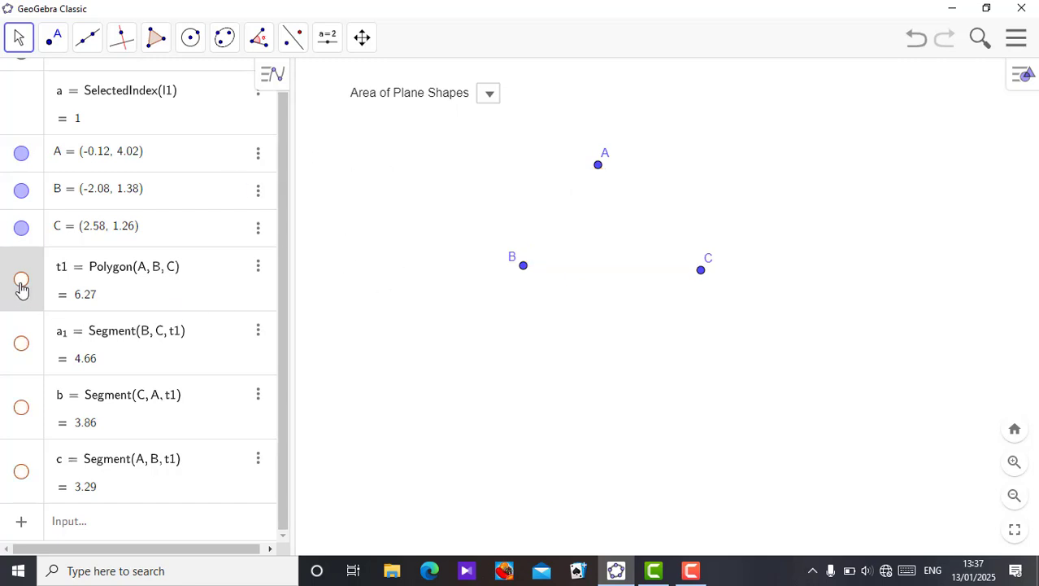
left_click(22, 282)
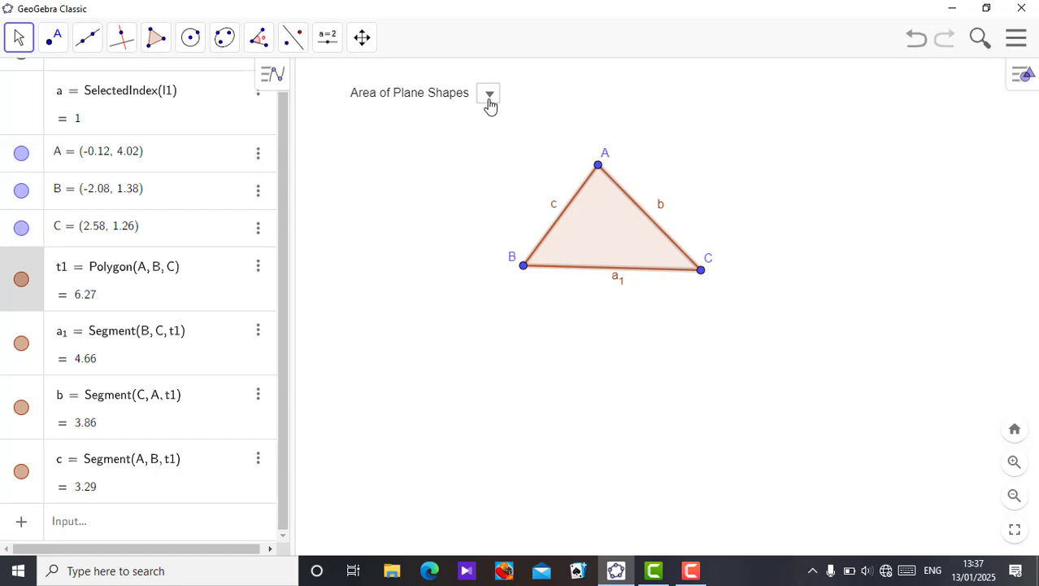
- Start a new text object to the right of the triangle with the content "A="
left_click(323, 44)
left_click(349, 119)
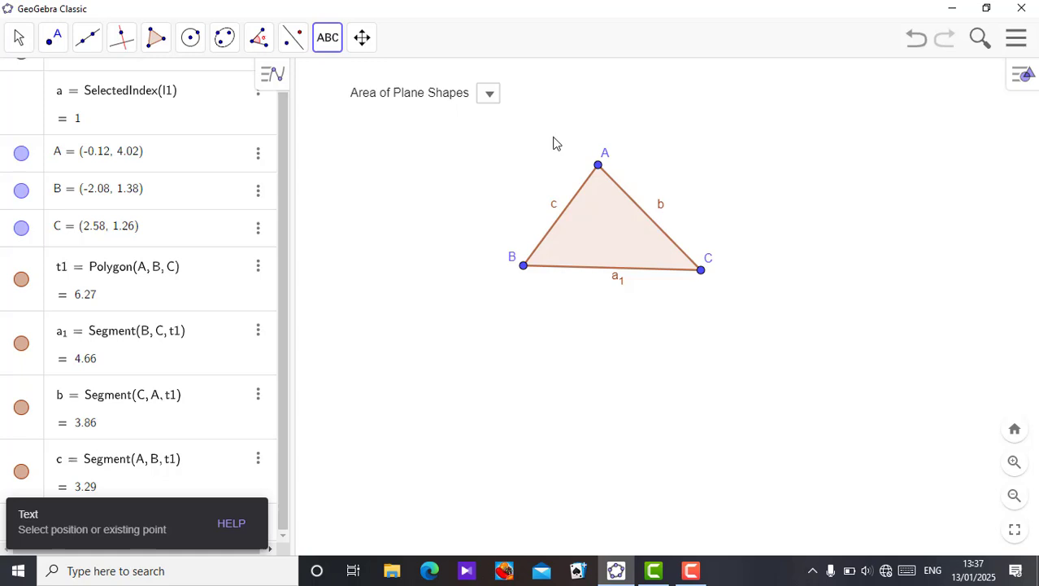
left_click(719, 201)
left_click(471, 272)
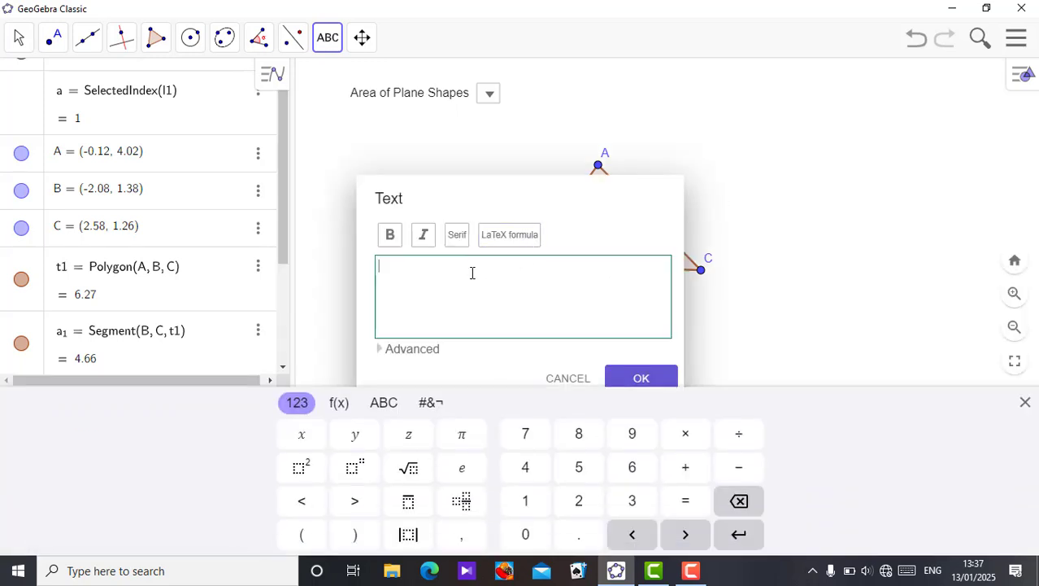
type("A")
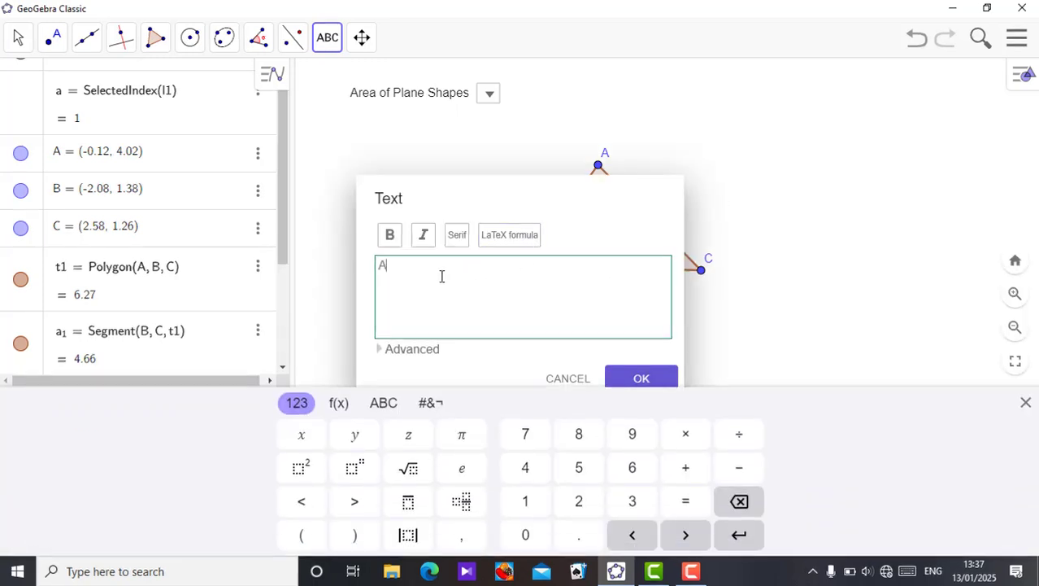
type("=")
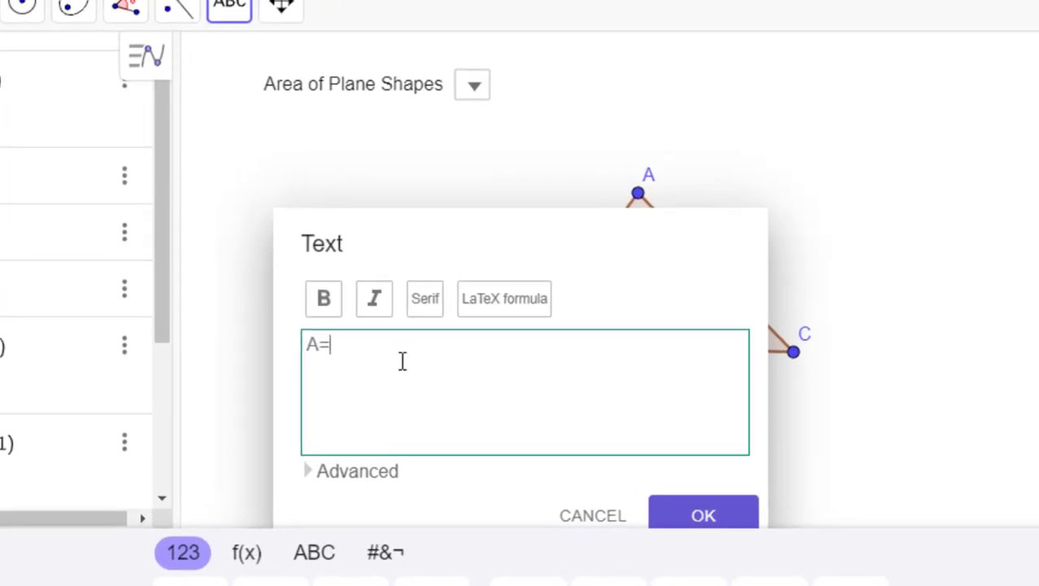
- Complete the text as the LaTeX formula A=\frac{1}{2}b×h, using the fraction template and the multiplication symbol, and insert it
left_click(307, 472)
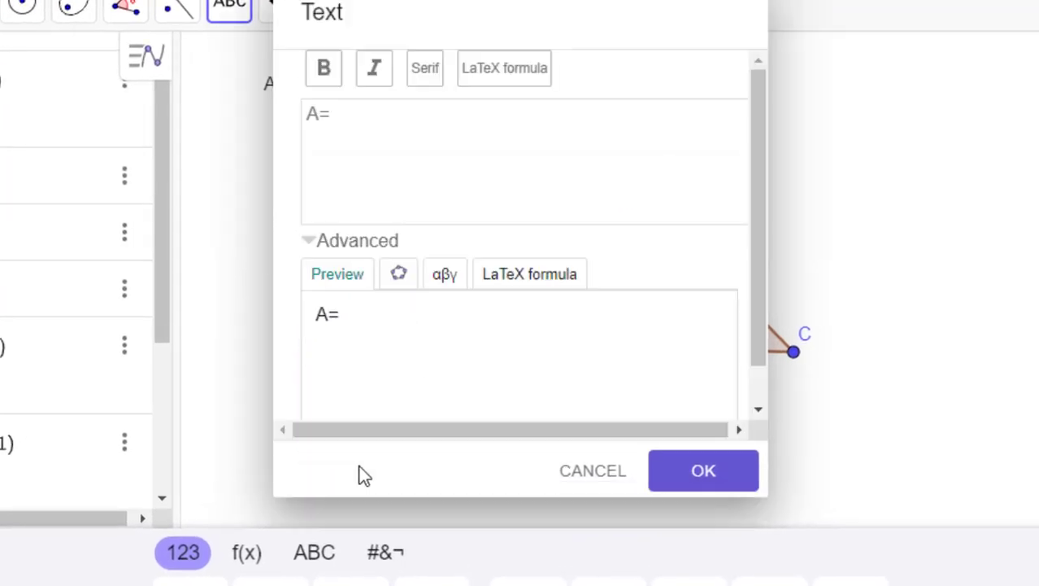
left_click(519, 274)
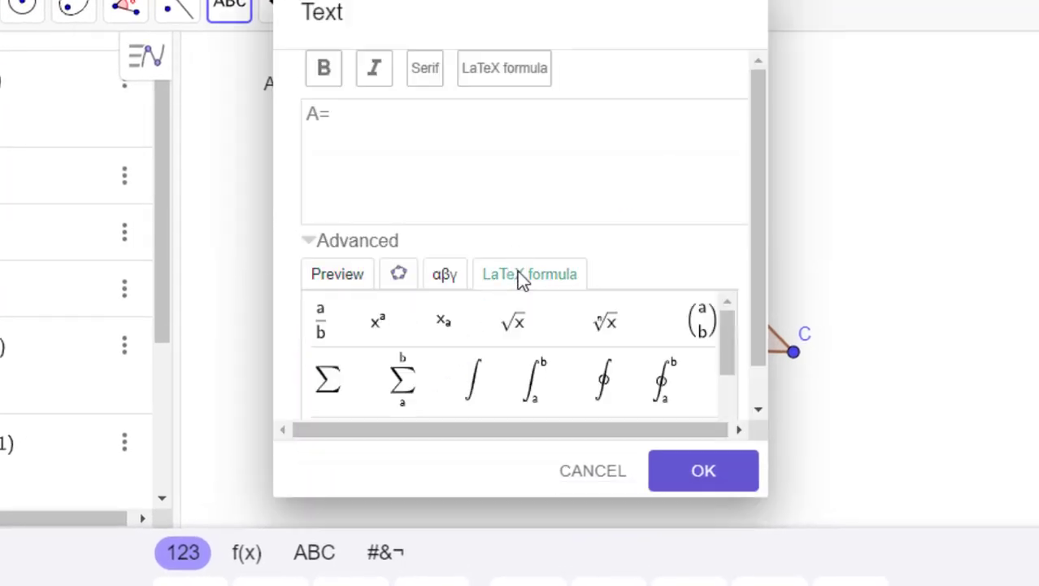
left_click(327, 326)
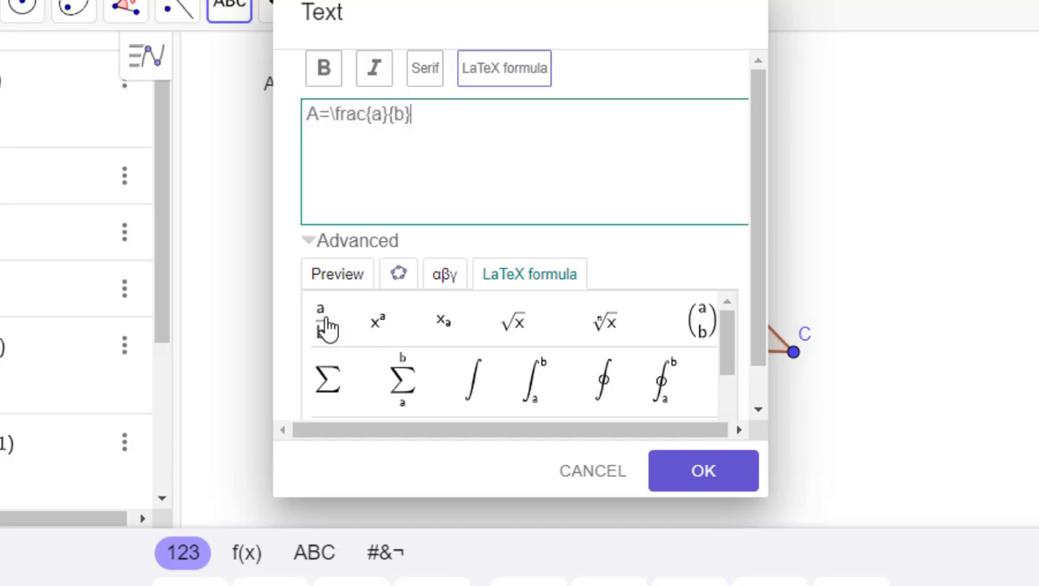
double_click(379, 114)
type("1")
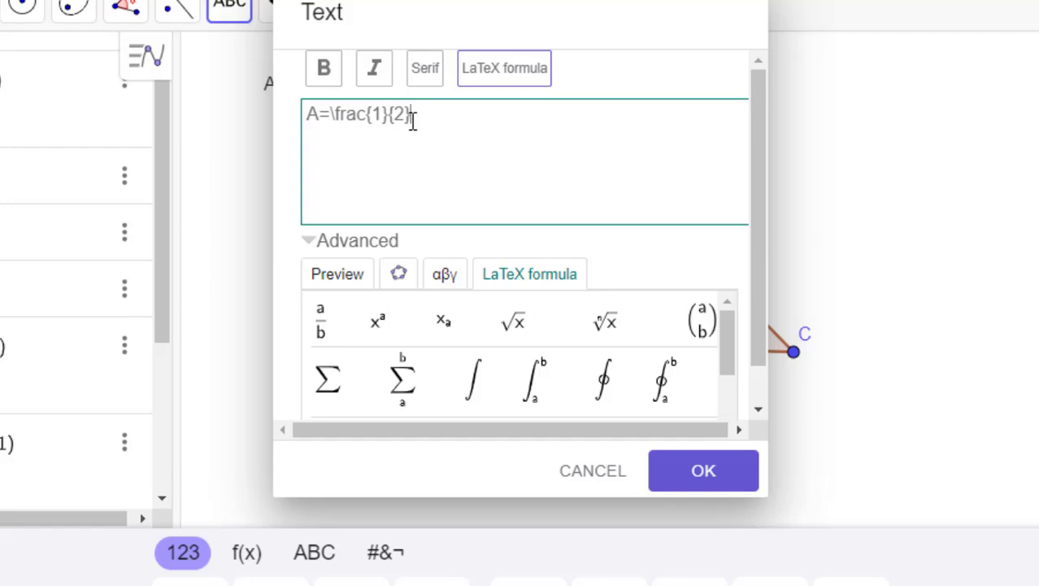
left_click(459, 275)
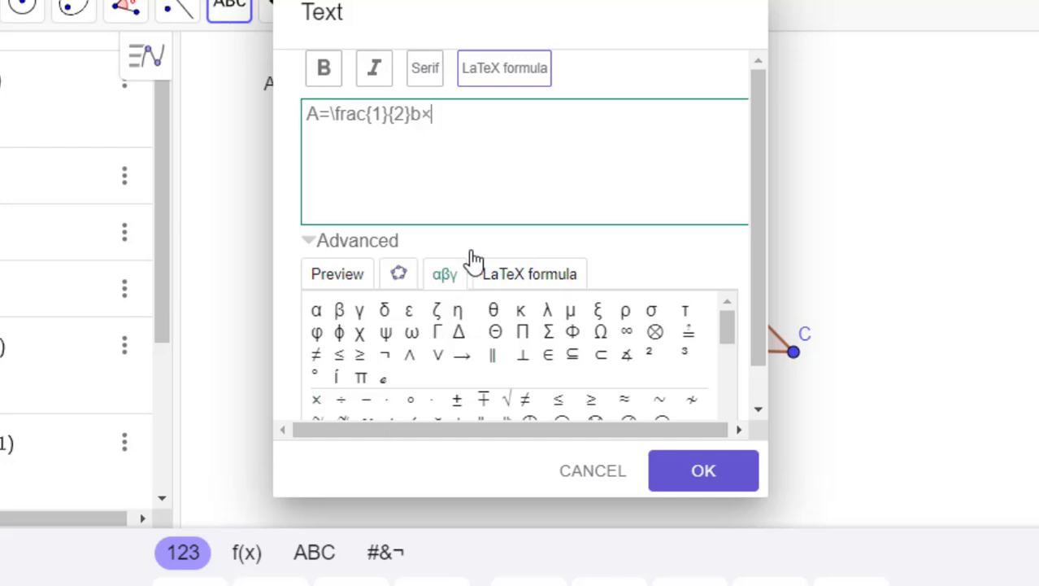
left_click(719, 476)
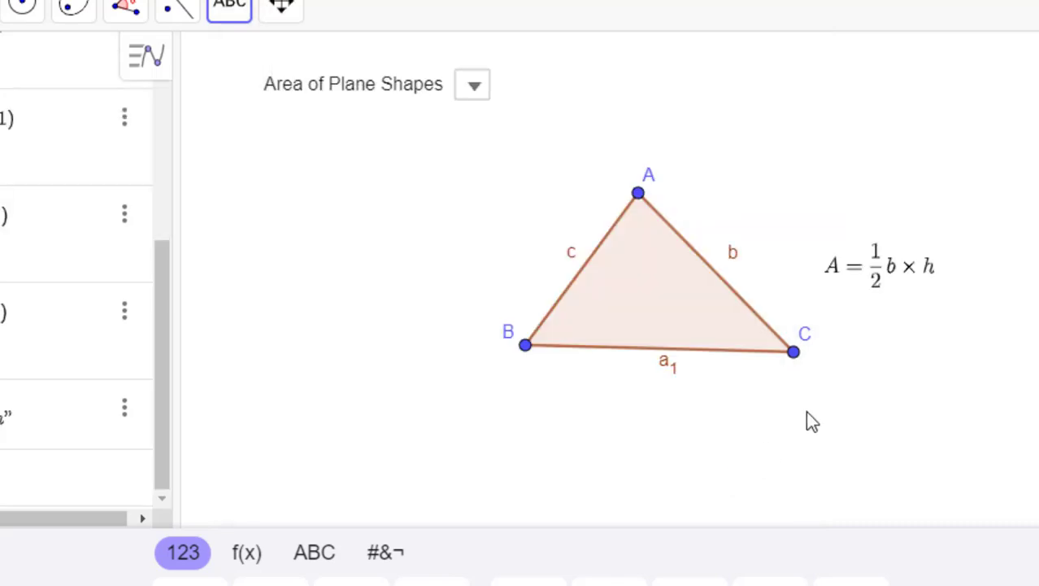
left_click(880, 288)
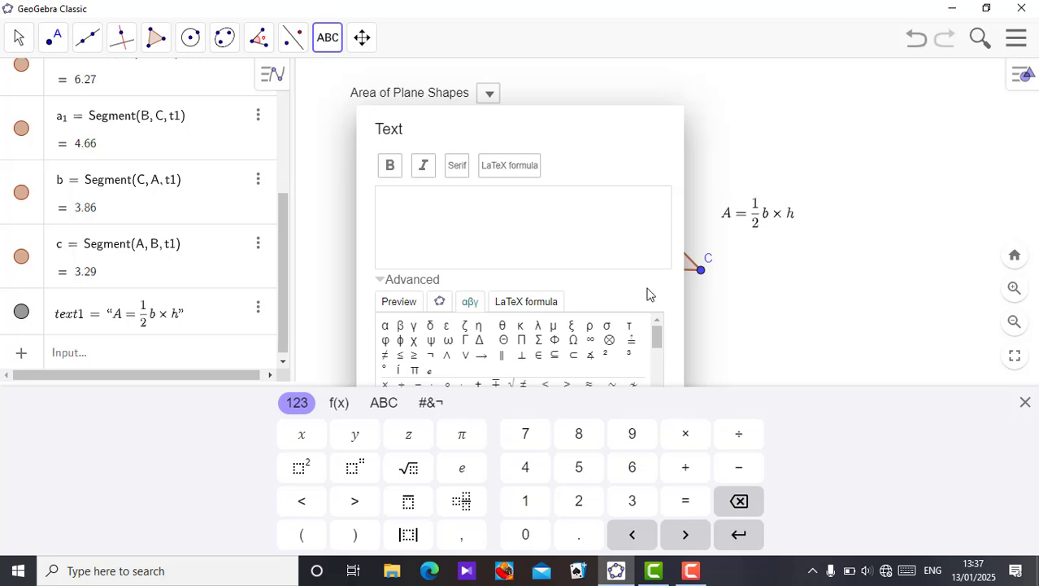
left_click(21, 45)
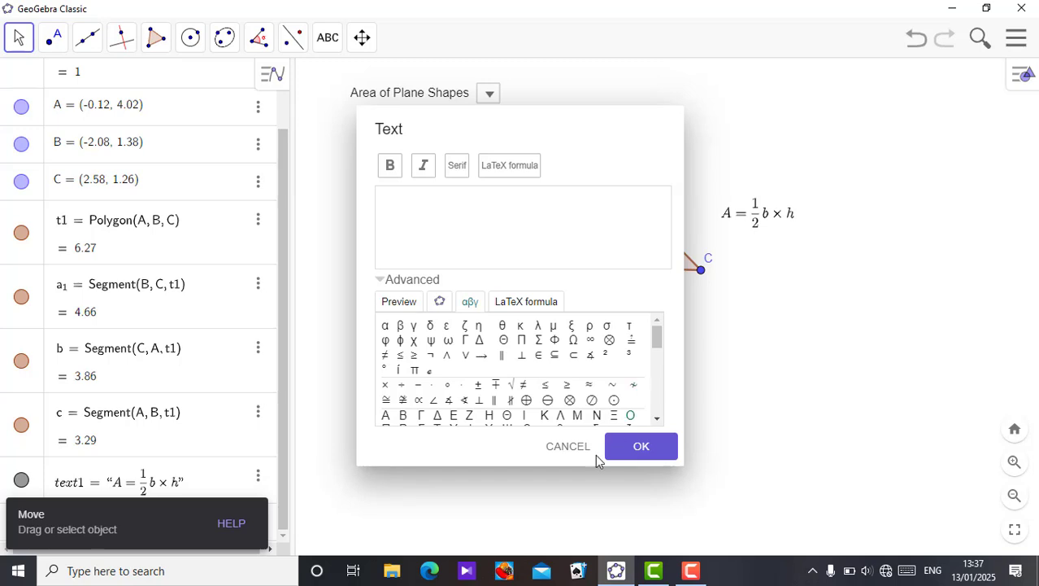
left_click(585, 451)
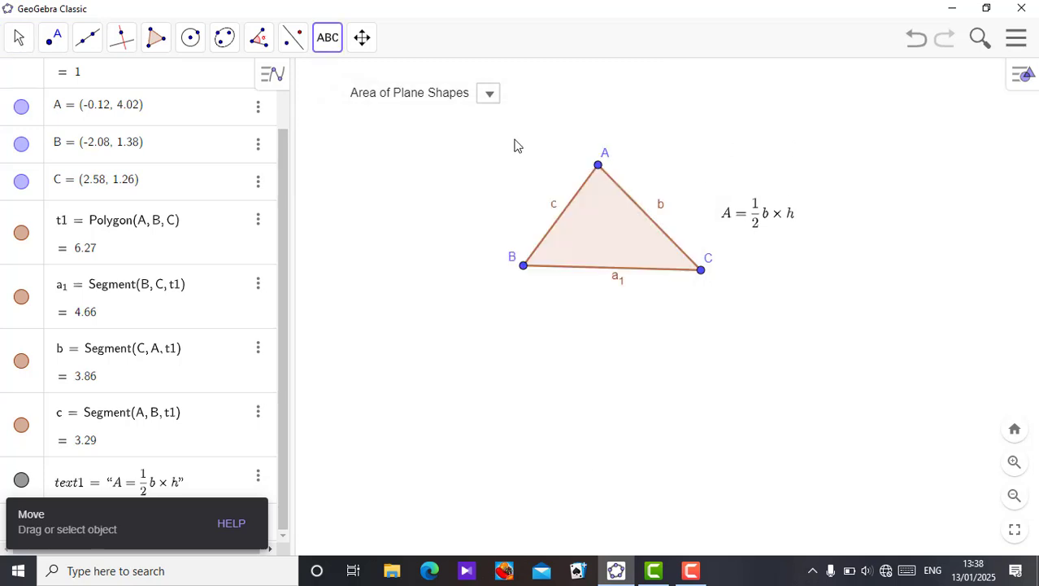
- Move the area formula text slightly farther right of the triangle and format it larger and bold
left_click(19, 38)
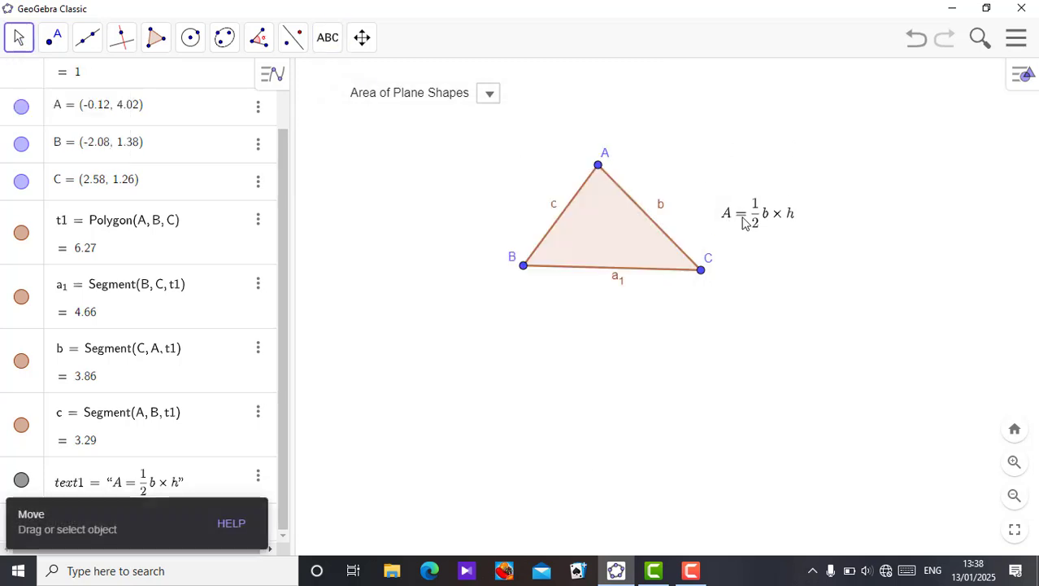
left_click_drag(743, 224, 783, 224)
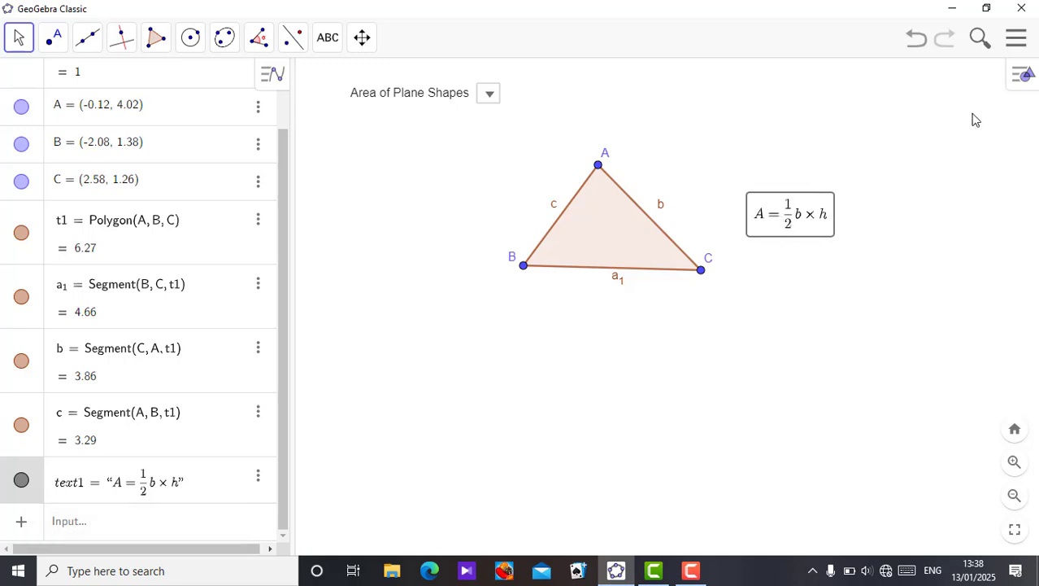
left_click(1020, 80)
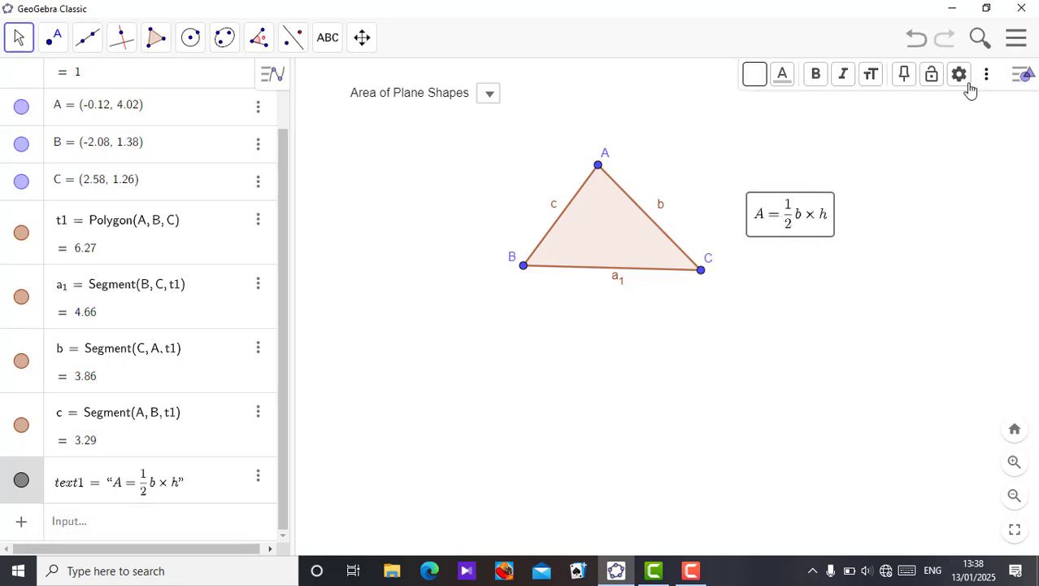
left_click(882, 81)
left_click(904, 194)
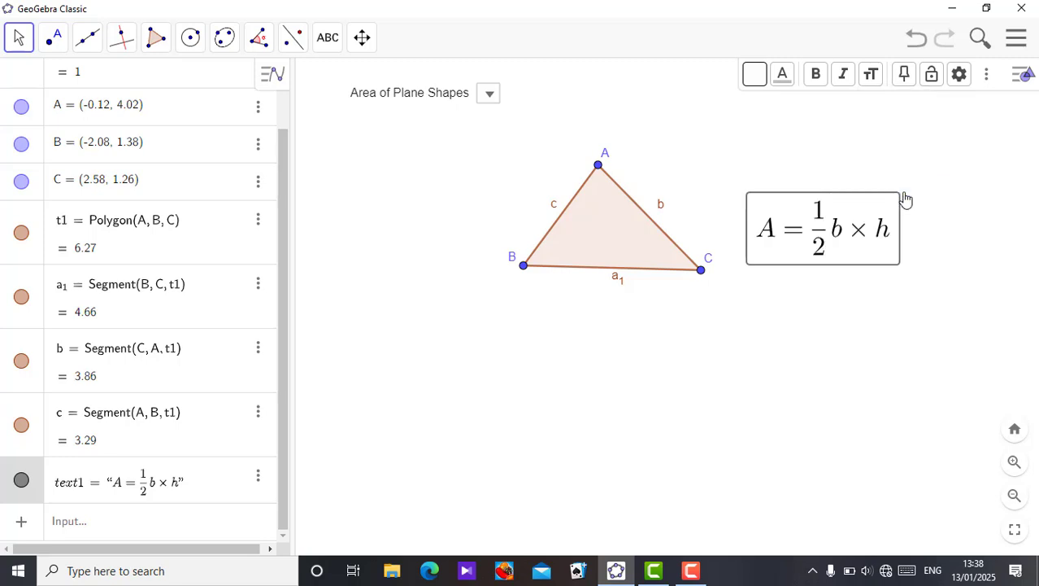
left_click(817, 75)
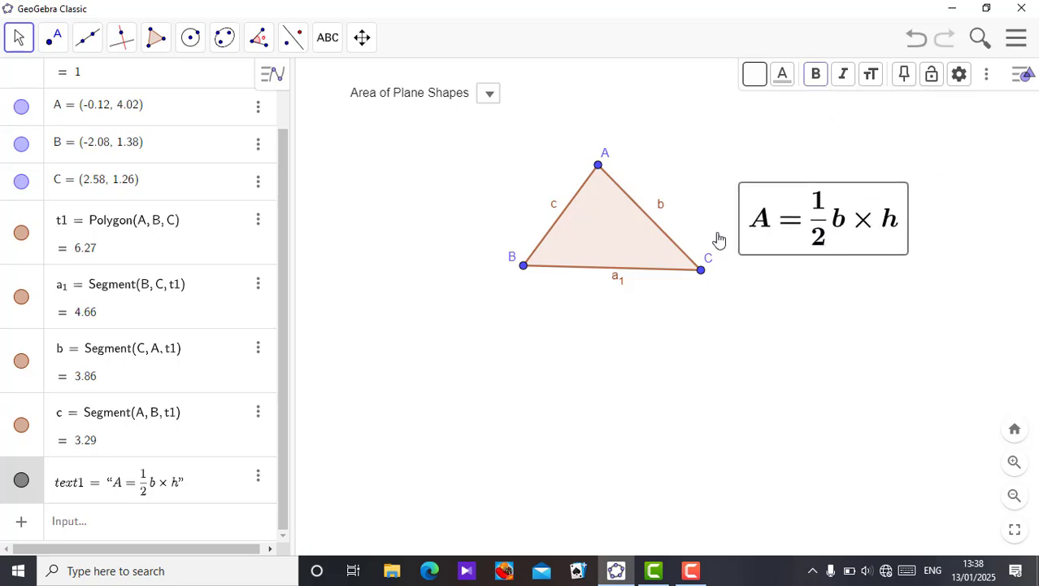
- Shift the triangle slightly up and to the left, deselect it, and view the options of the drop-down list
left_click_drag(651, 239, 639, 236)
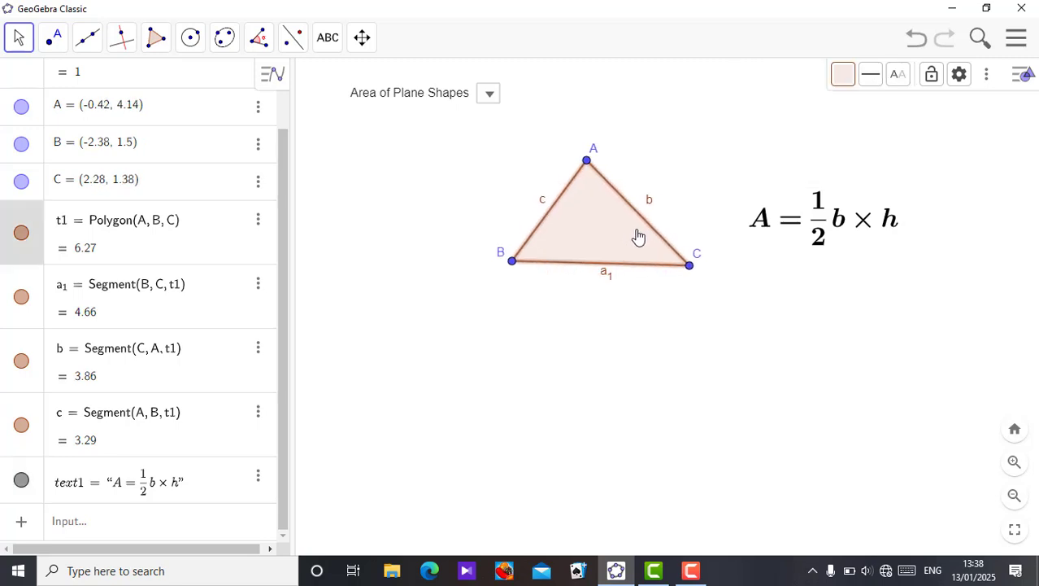
left_click(566, 327)
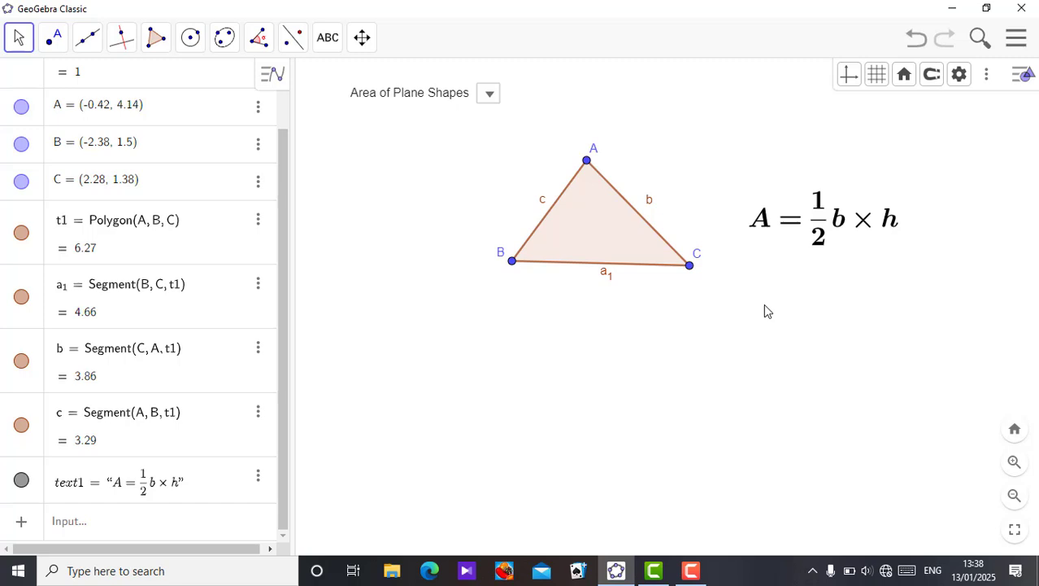
left_click(489, 95)
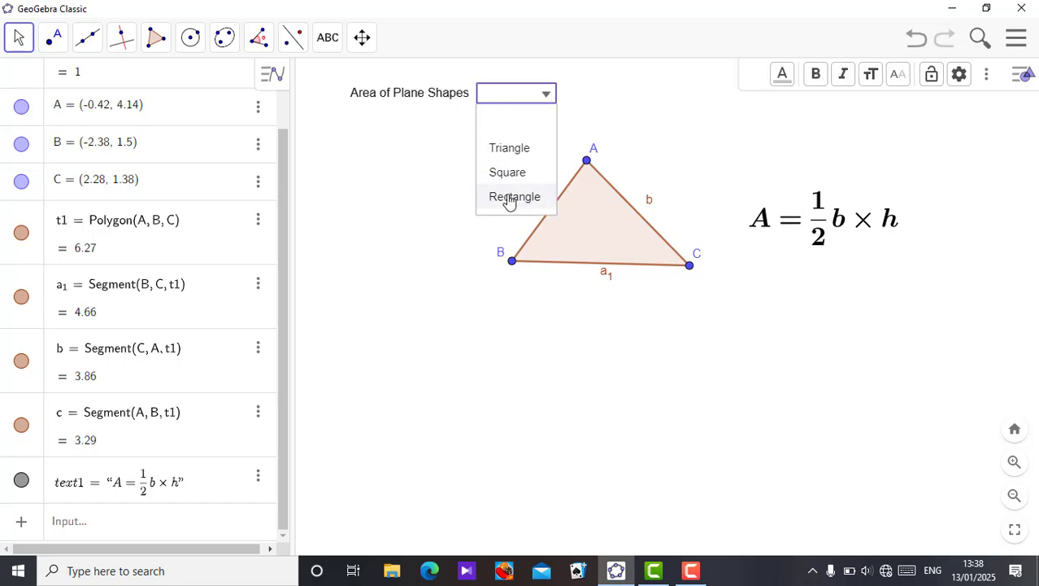
- Show the major and minor gridlines in the graphics view
left_click(431, 175)
left_click(155, 38)
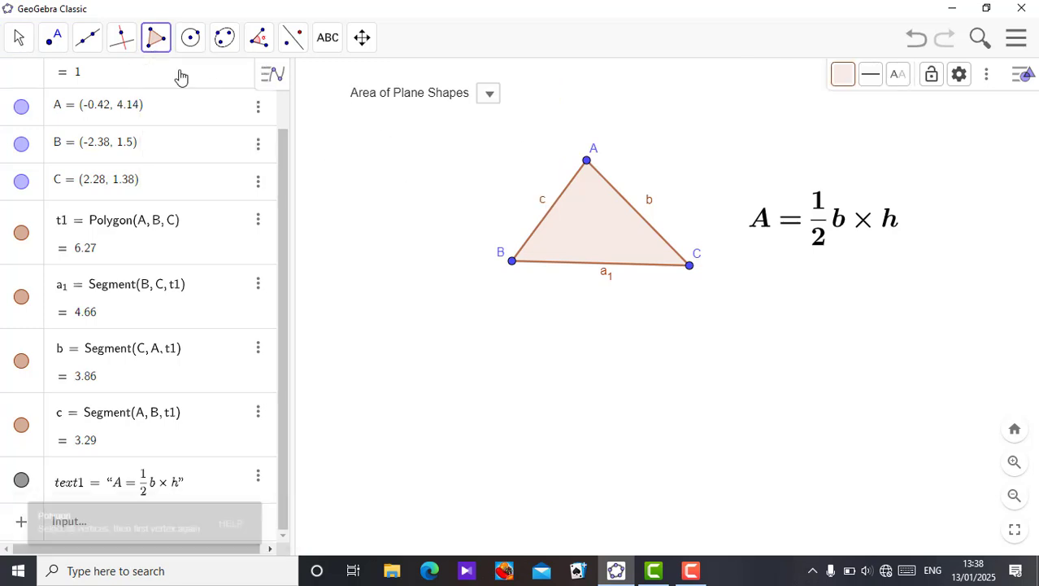
left_click(476, 333)
right_click(404, 237)
key("Escape")
right_click(411, 303)
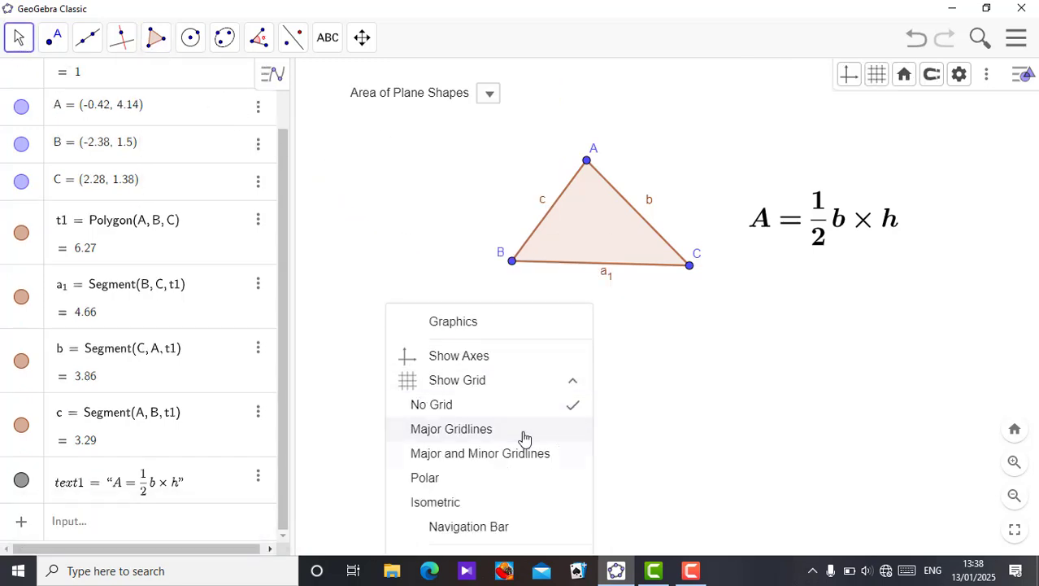
left_click(524, 436)
- Draw a square polygon with sides of 3 units and place it centrally below the triangle
left_click(155, 37)
left_click(451, 318)
left_click(565, 318)
left_click(565, 432)
left_click(451, 432)
left_click(451, 318)
key("Escape")
left_click_drag(485, 378, 622, 383)
- Insert the LaTeX formula A=L^2 to the right of the square, in large bold text
left_click(327, 37)
left_click(355, 114)
left_click(403, 280)
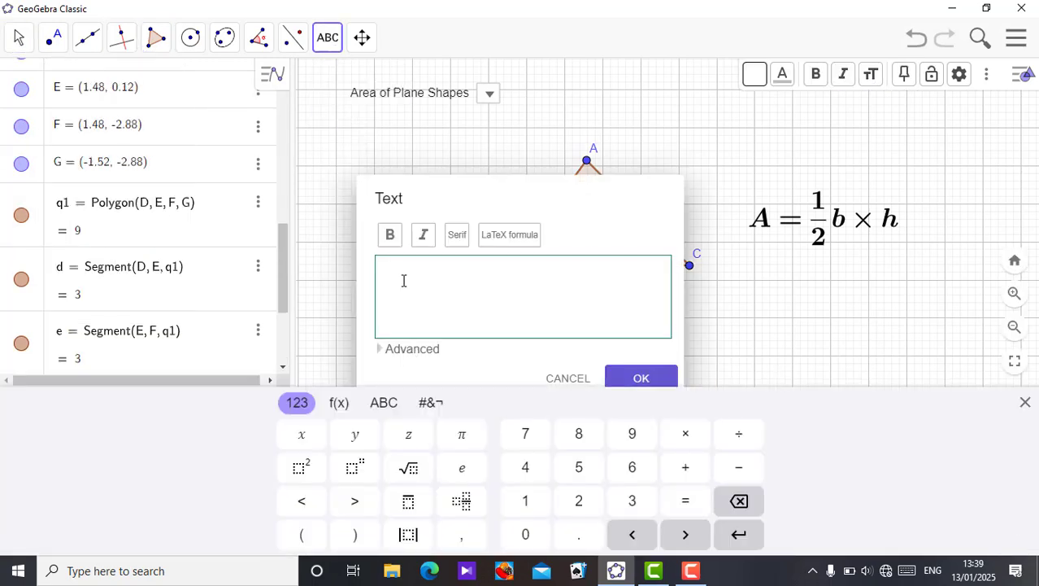
type("A=")
left_click(399, 348)
type("L^2")
left_click(641, 348)
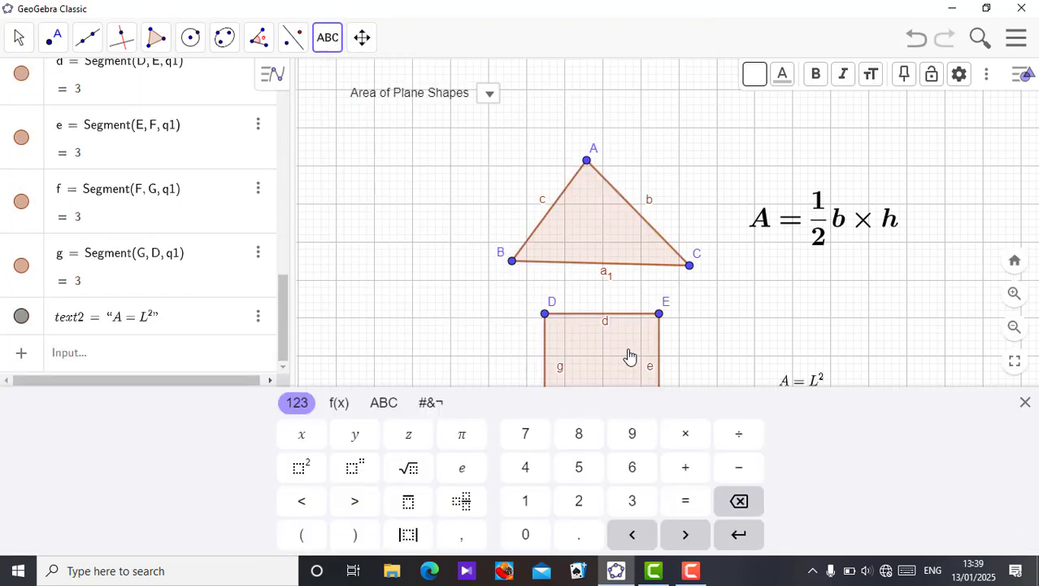
key("Escape")
- Draw a rectangle below the square with corners at (-2, -4), (-2, -6), (3, -6) and (3, -4)
left_click(156, 37)
left_click(528, 470)
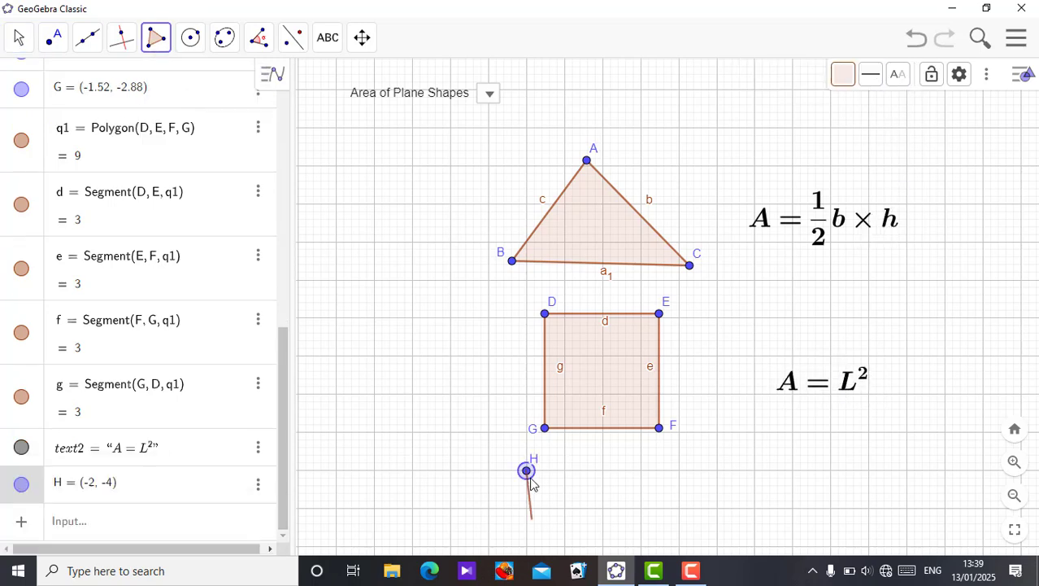
left_click(527, 546)
left_click(717, 546)
left_click(716, 471)
left_click(527, 470)
key("Escape")
- Insert the text A=l×b to the right of the rectangle, in large bold type, and deselect it
left_click(327, 37)
left_click(341, 111)
left_click(401, 208)
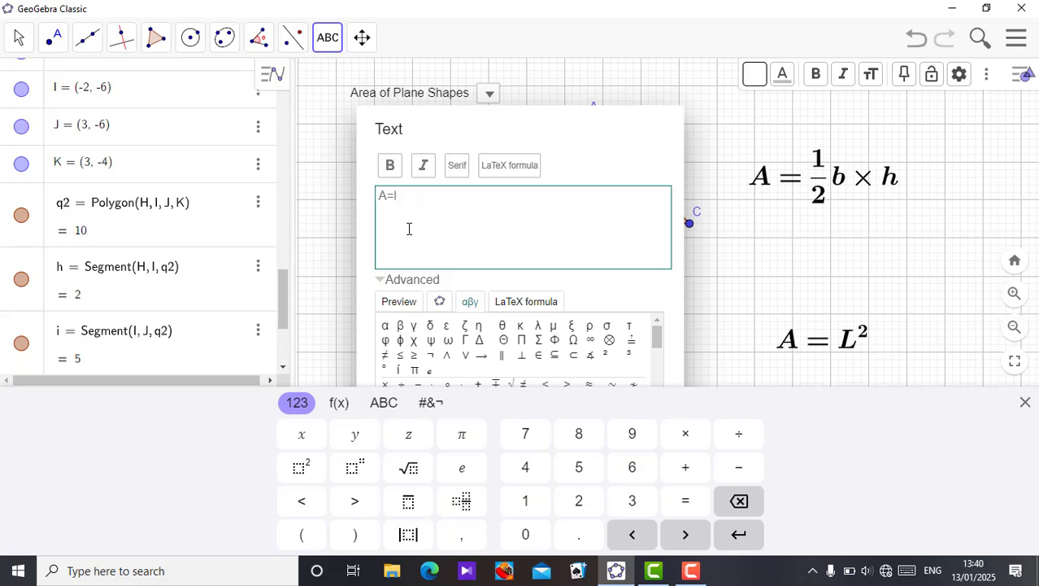
key("BackSpace")
key("BackSpace")
key("BackSpace")
key("BackSpace")
key("BackSpace")
type("A=l×")
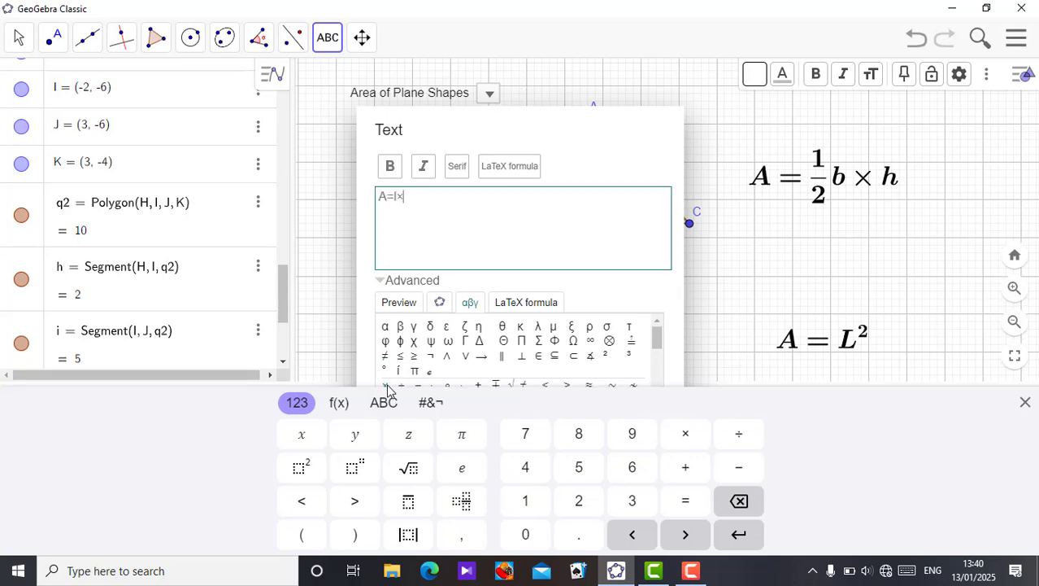
type("b")
left_click(640, 446)
left_click(809, 448)
left_click(423, 325)
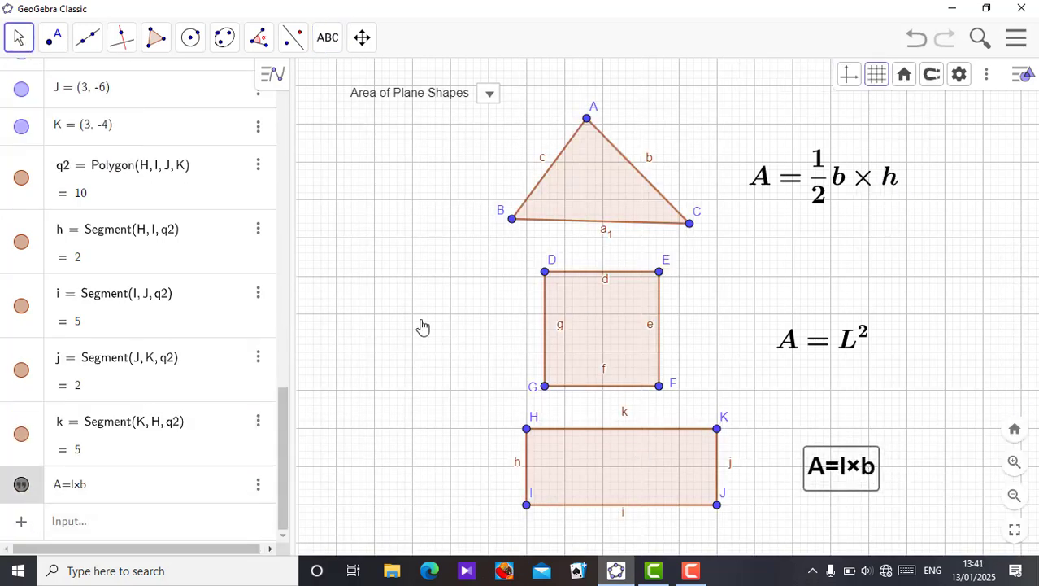
- Choose Triangle in the drop-down list of plane shapes
left_click(492, 100)
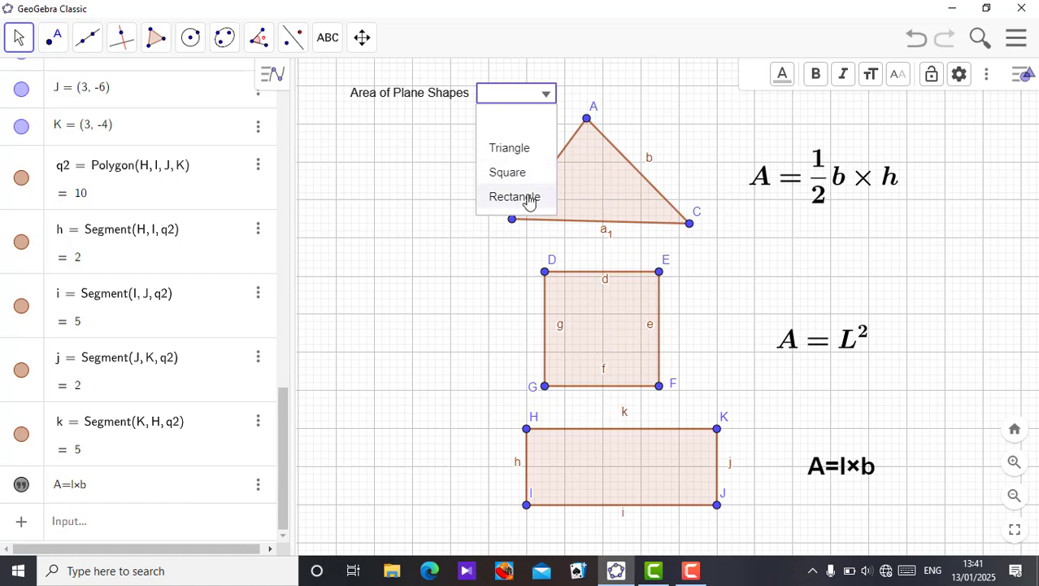
left_click(520, 150)
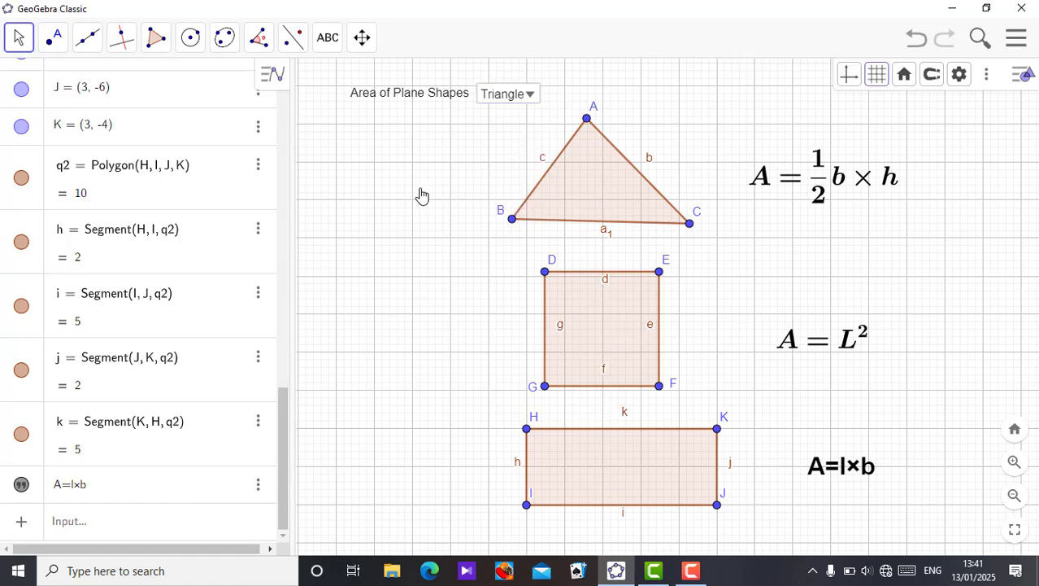
left_click_drag(482, 160, 483, 175)
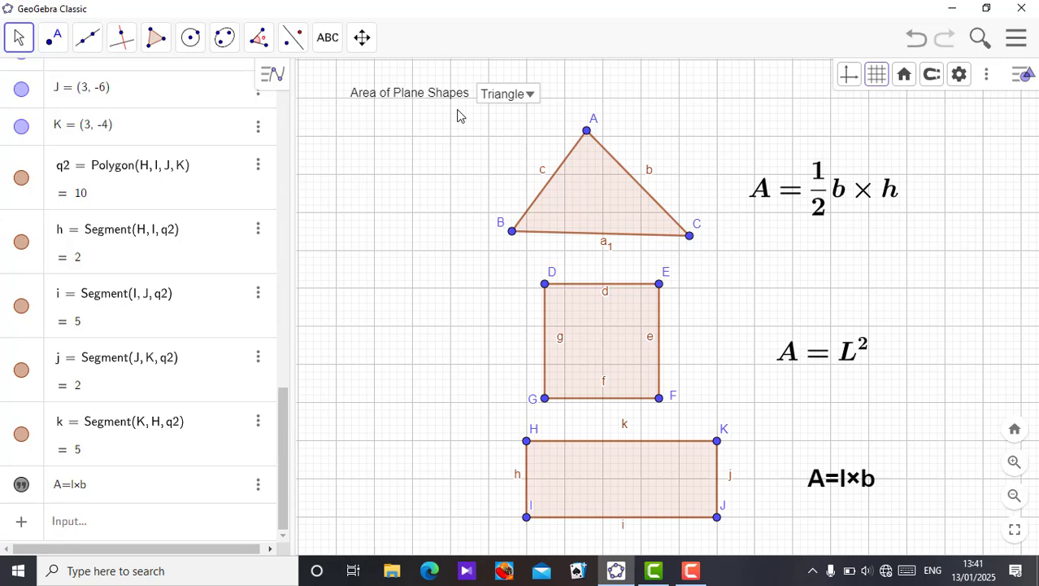
- Select the triangle together with its area formula and set their Condition to Show Object to a=2
left_click_drag(456, 109, 917, 261)
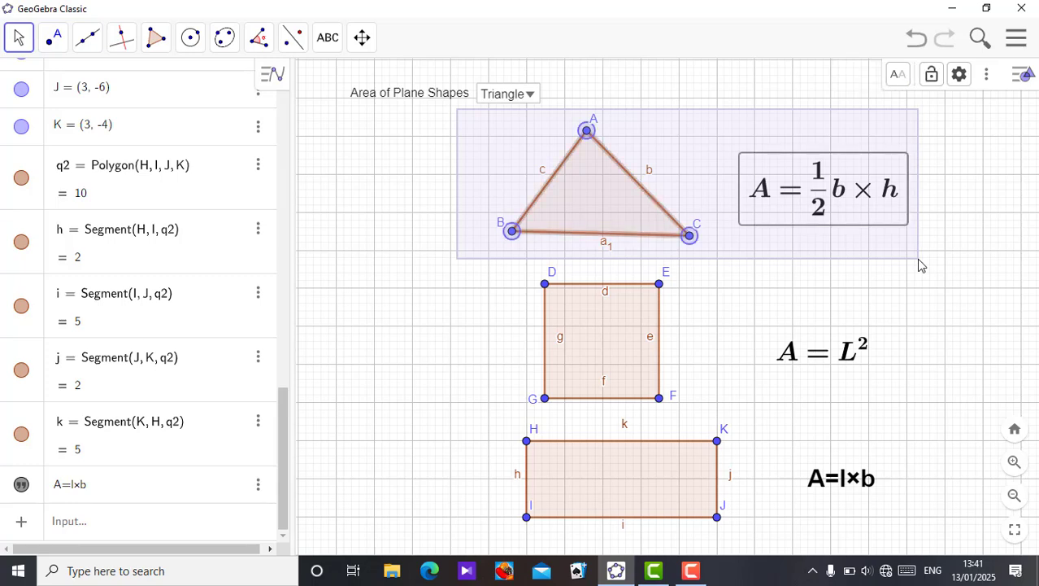
right_click(850, 198)
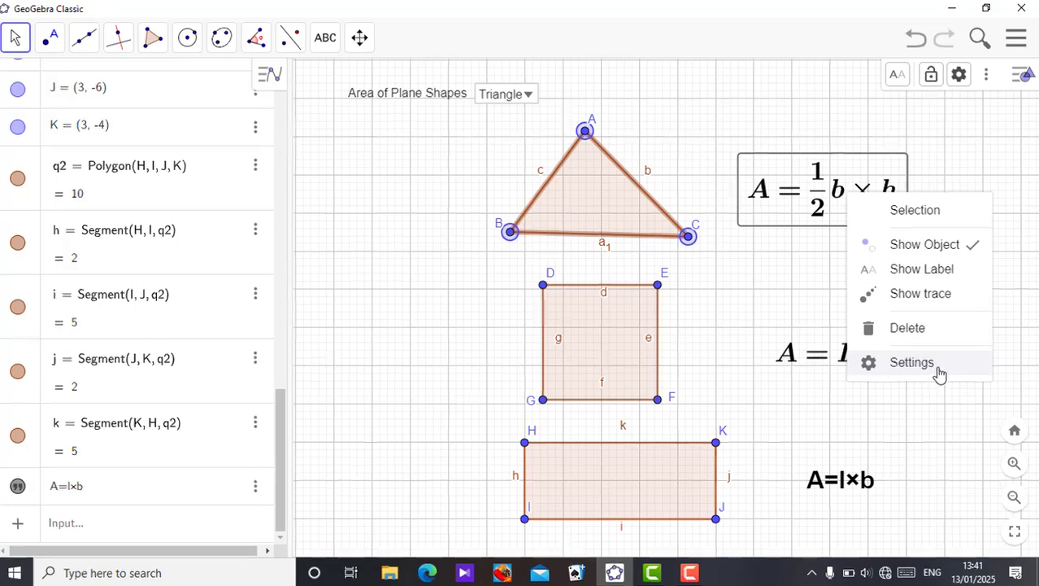
left_click(939, 372)
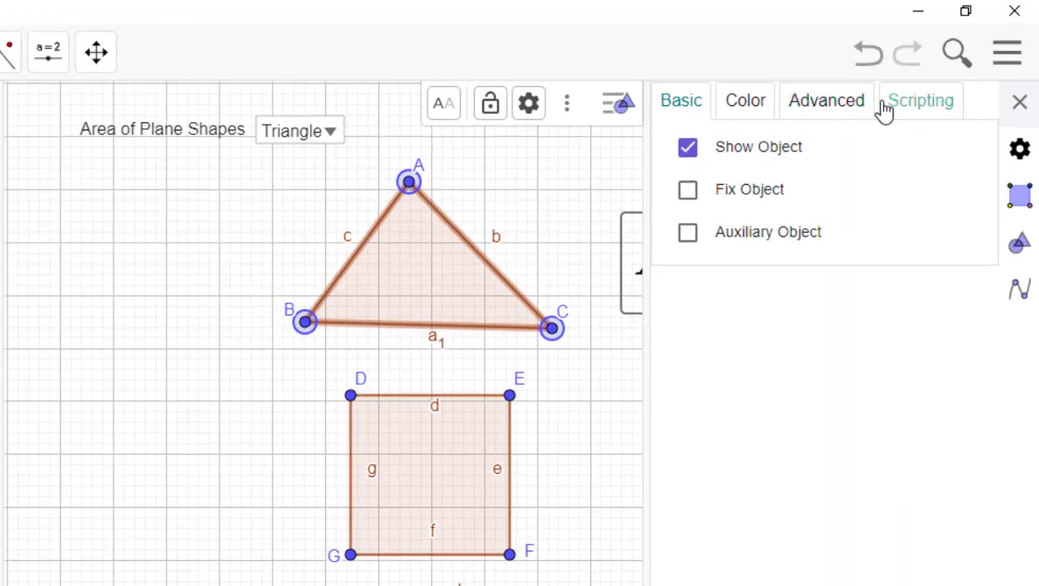
left_click(842, 112)
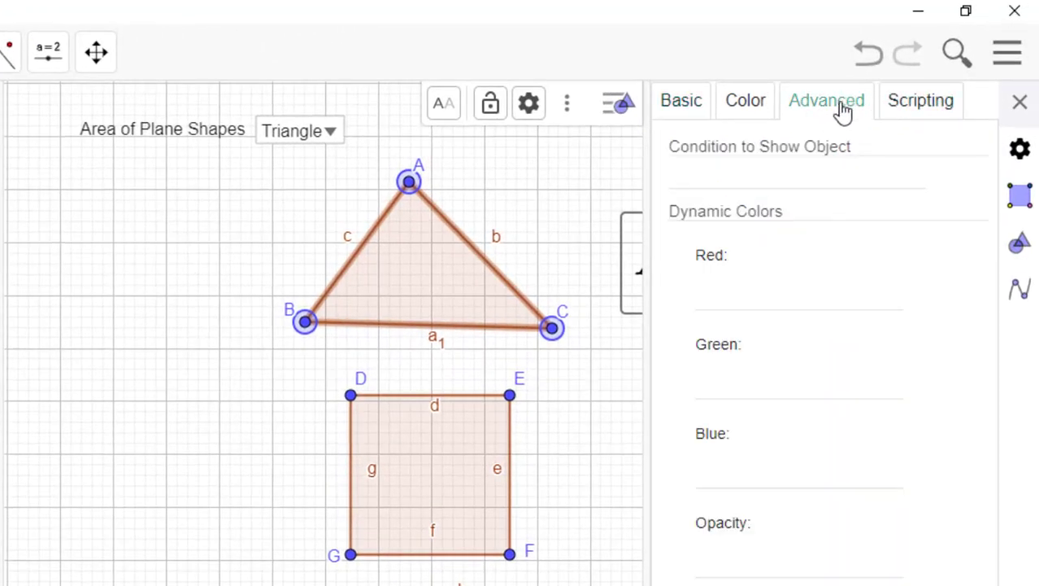
left_click(785, 178)
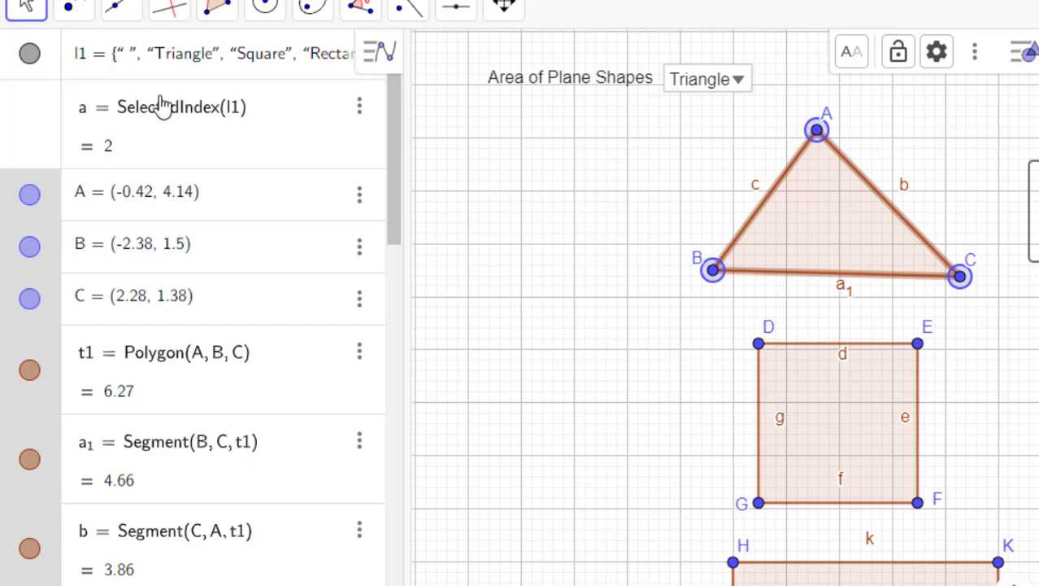
type("a=2")
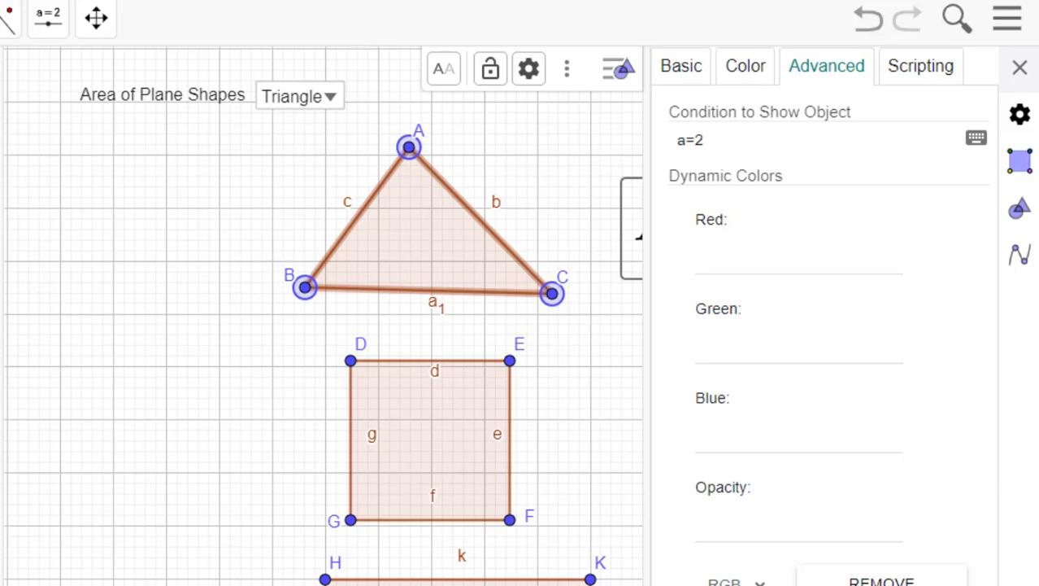
left_click(125, 216)
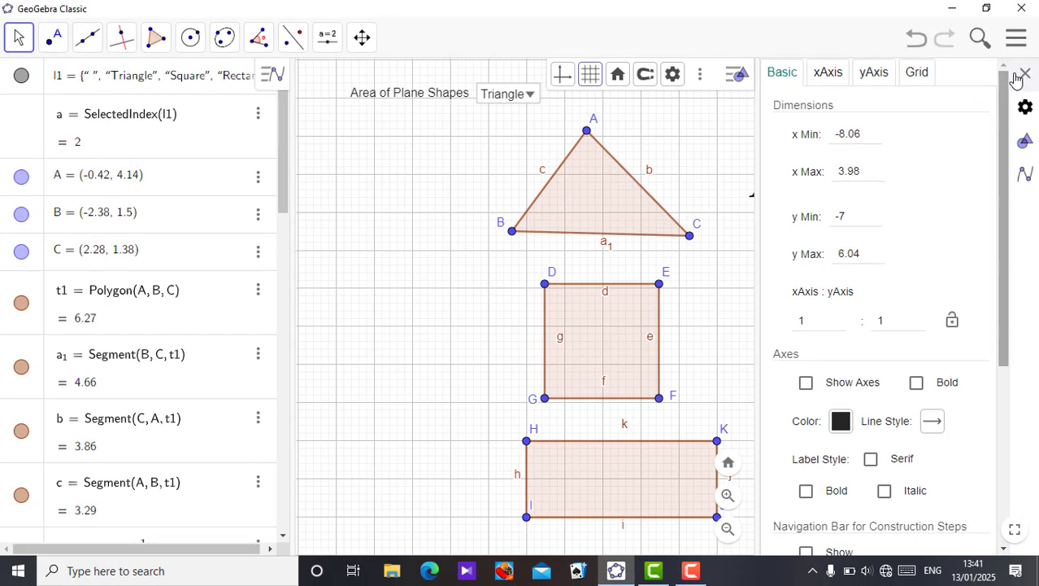
left_click(1024, 75)
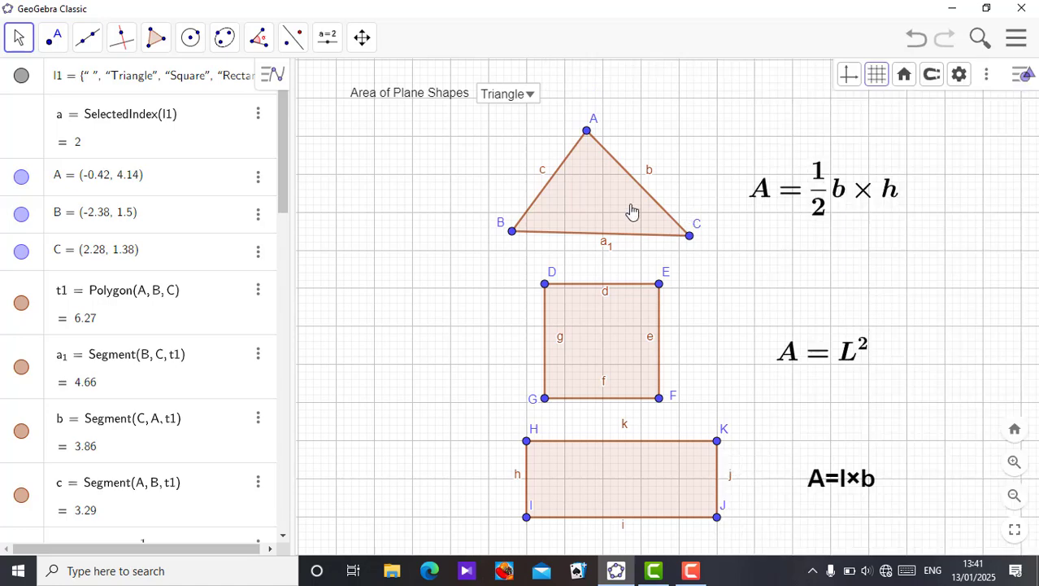
- Choose Square in the drop-down list and set the Condition to Show Object of the square and its formula to a=3
left_click(530, 96)
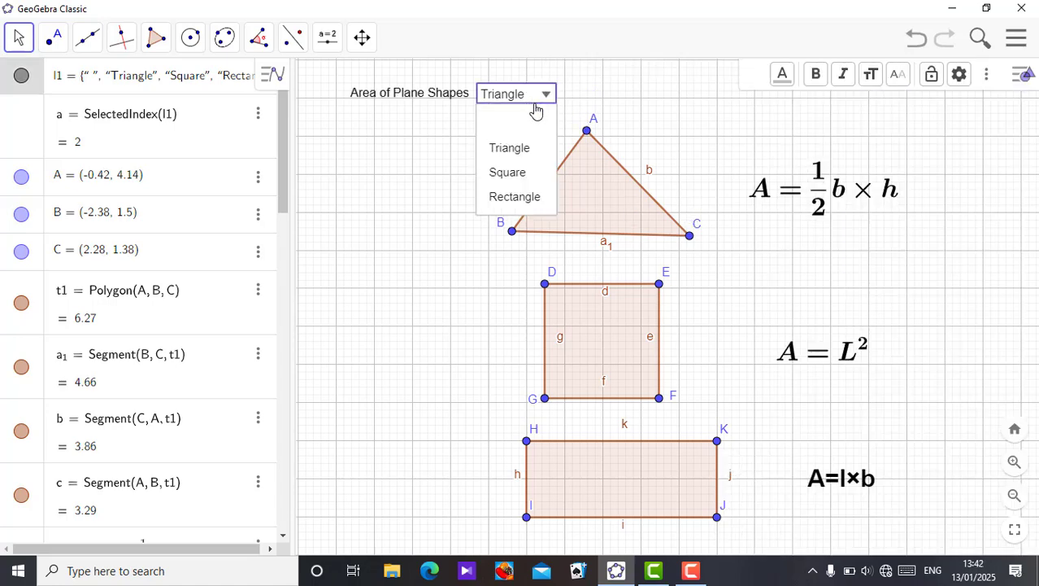
left_click(510, 173)
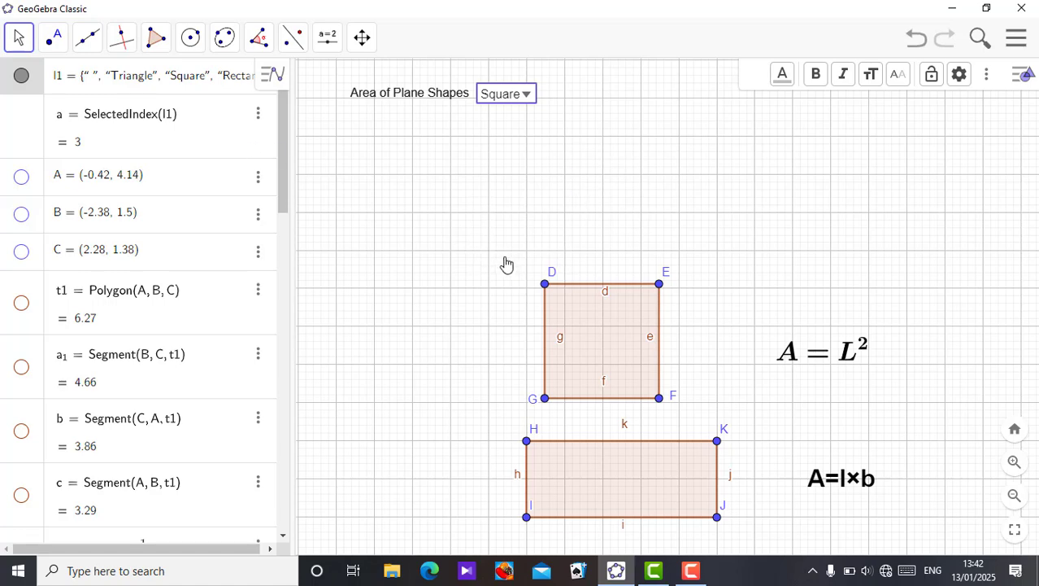
left_click_drag(498, 242, 956, 417)
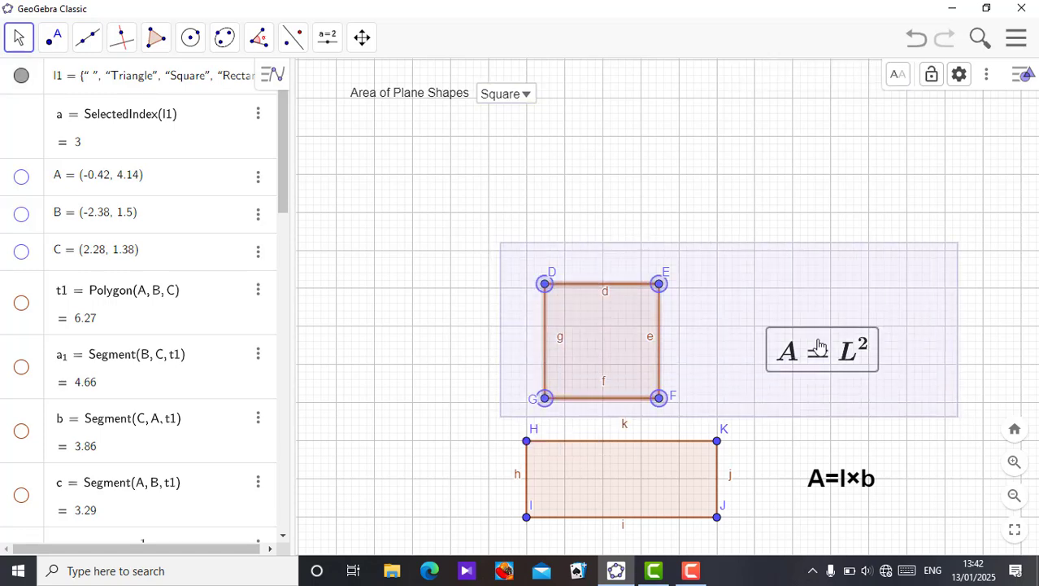
left_click(956, 74)
left_click(872, 123)
type("a=3")
left_click(328, 197)
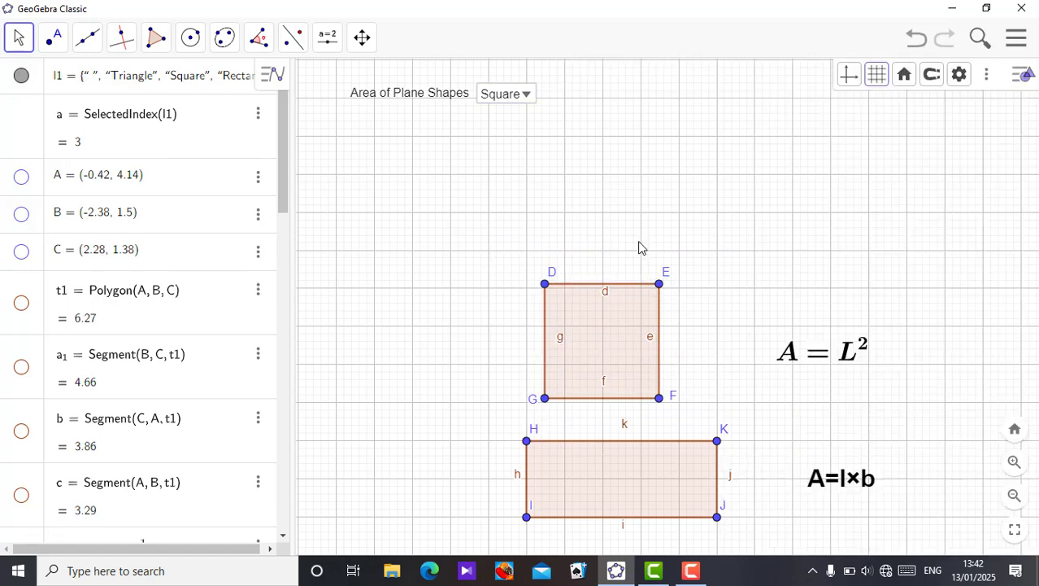
- Switch the drop-down list of plane shapes to Rectangle
left_click(505, 94)
left_click(513, 172)
key("Up")
key("Down")
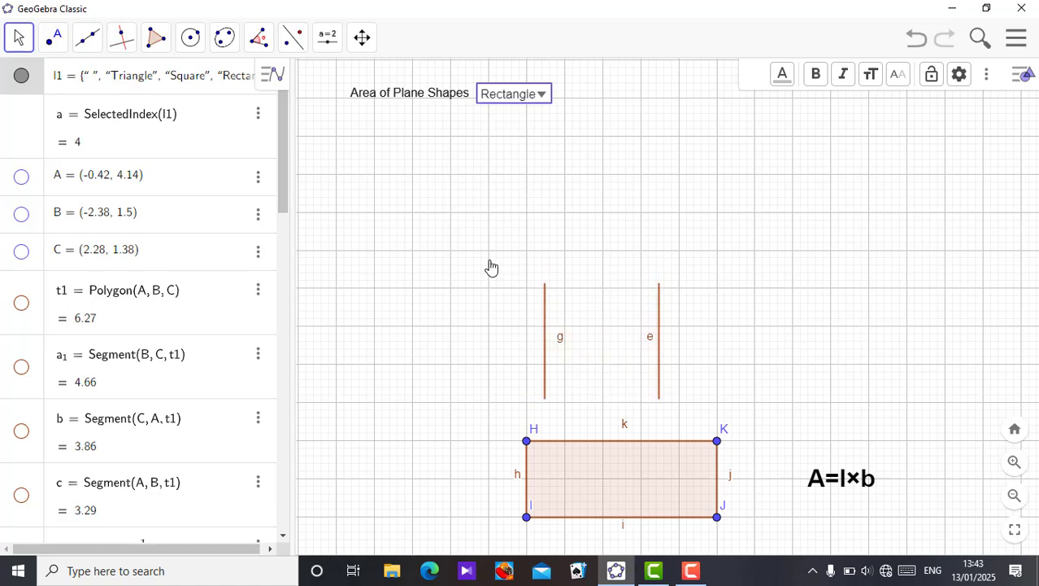
- Set the Condition to Show Object of the square's leftover side segments g and e to a=3
left_click_drag(490, 260, 547, 352)
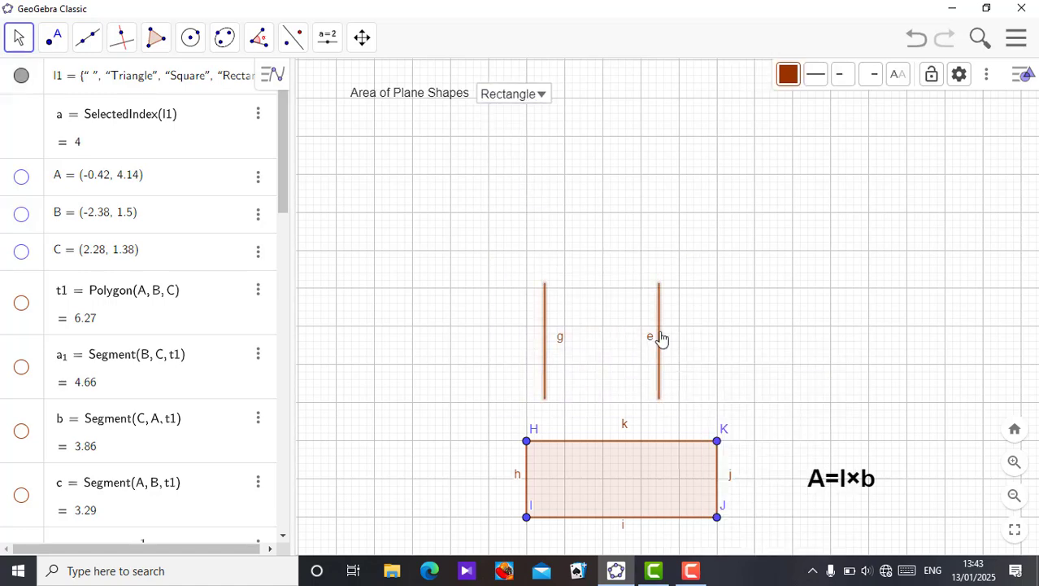
right_click(661, 337)
left_click(691, 506)
left_click(909, 84)
type("a=3")
left_click(1022, 75)
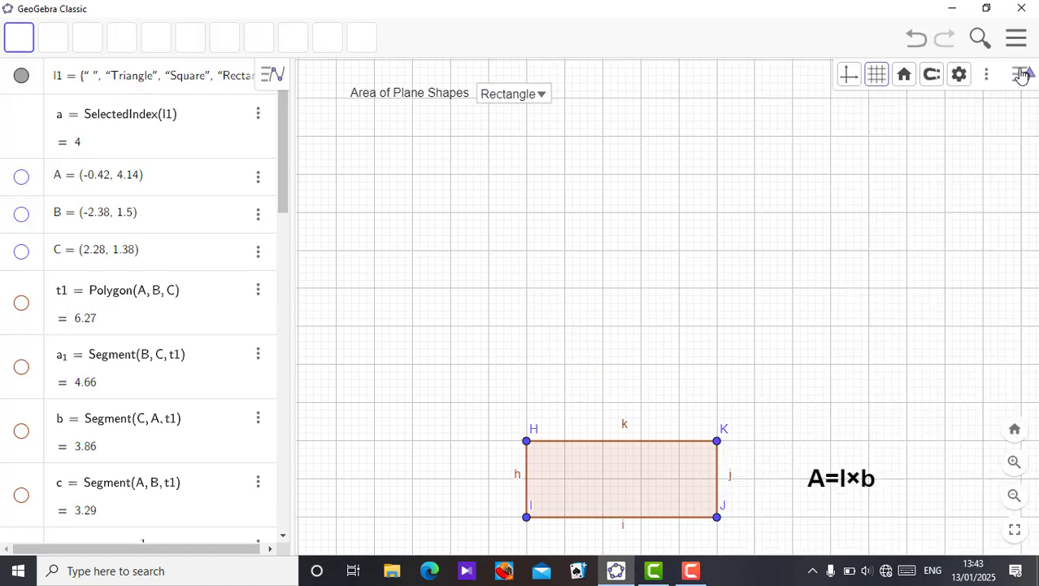
- Select the rectangle together with its formula and set their Condition to Show Object to a=4
key("Up")
key("Down")
left_click_drag(457, 359, 916, 537)
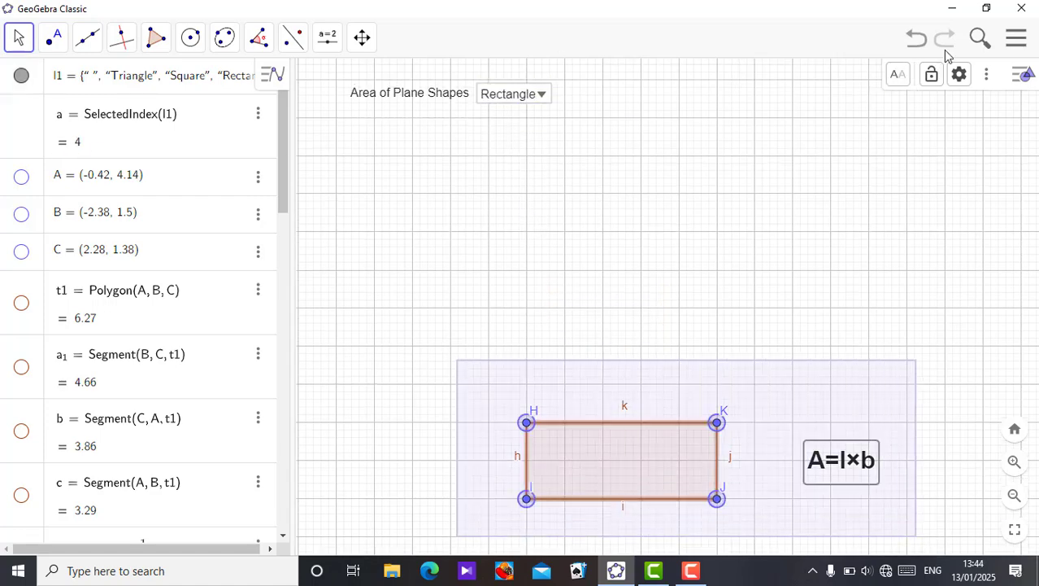
right_click(838, 462)
left_click(893, 534)
type("a=4")
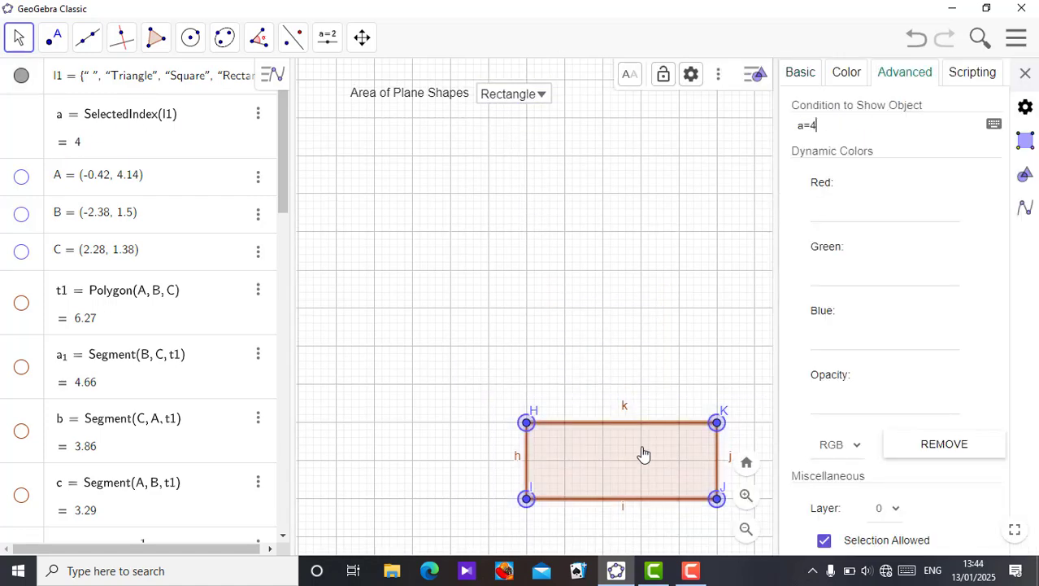
key("Escape")
- Switch the list to Triangle and set the Condition to Show Object of the rectangle's side segments h and j to a=4
key("Up")
key("Up")
left_click(540, 422)
left_click(719, 487, "ctrl")
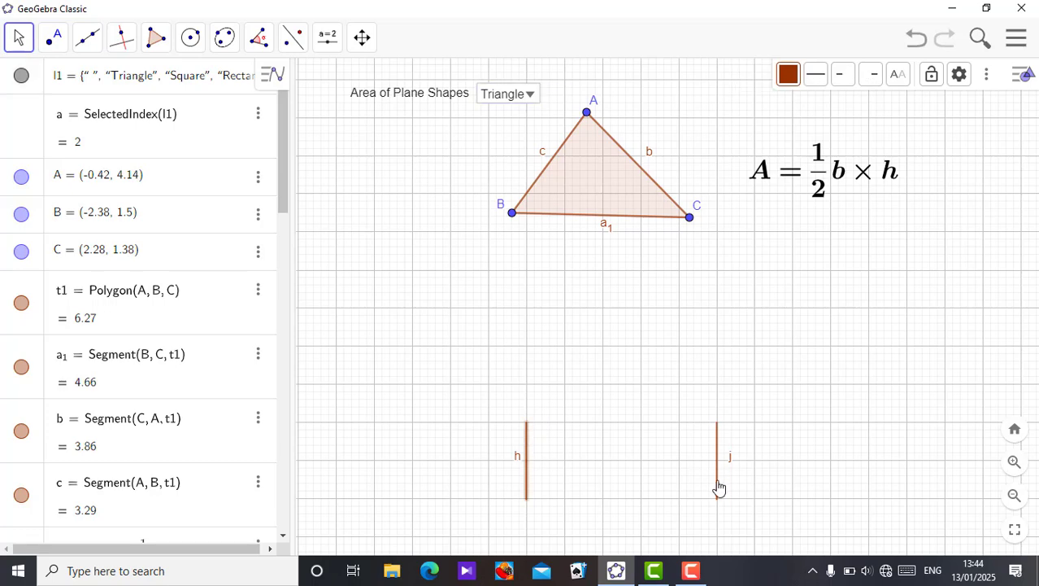
left_click(960, 74)
left_click(954, 72)
type("a=4")
left_click(1029, 73)
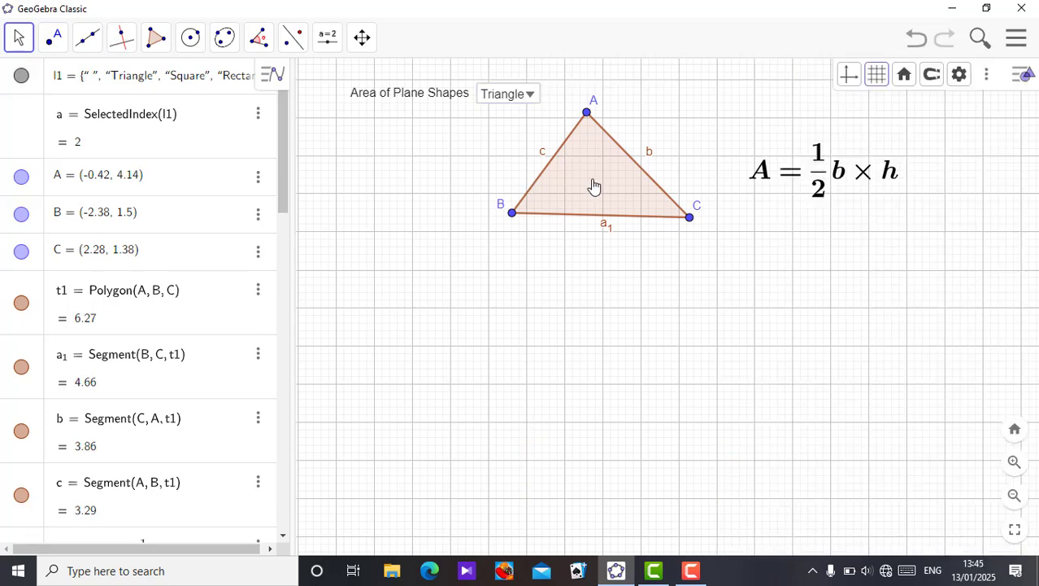
- Shift the drawing so the triangle and its formula sit clear below the Area of Plane Shapes drop-down list
key("Up")
key("Up")
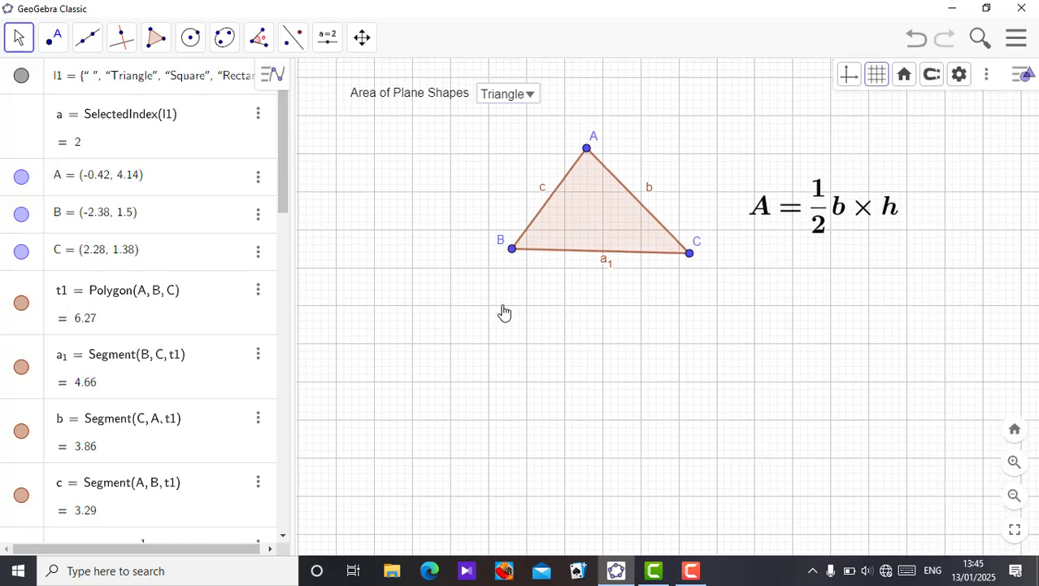
key("Up")
key("Up")
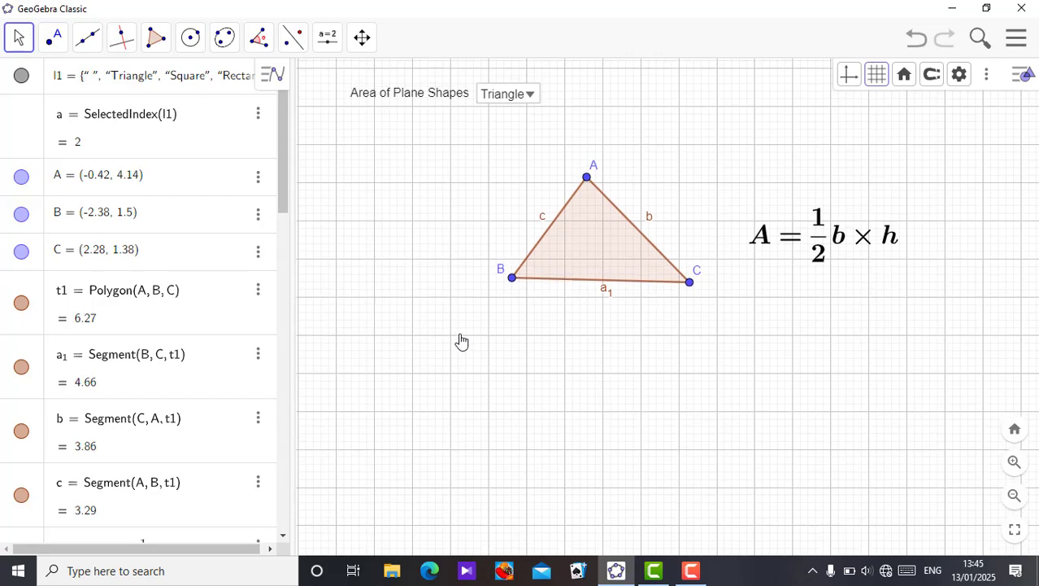
key("Right")
key("Right")
key("Right")
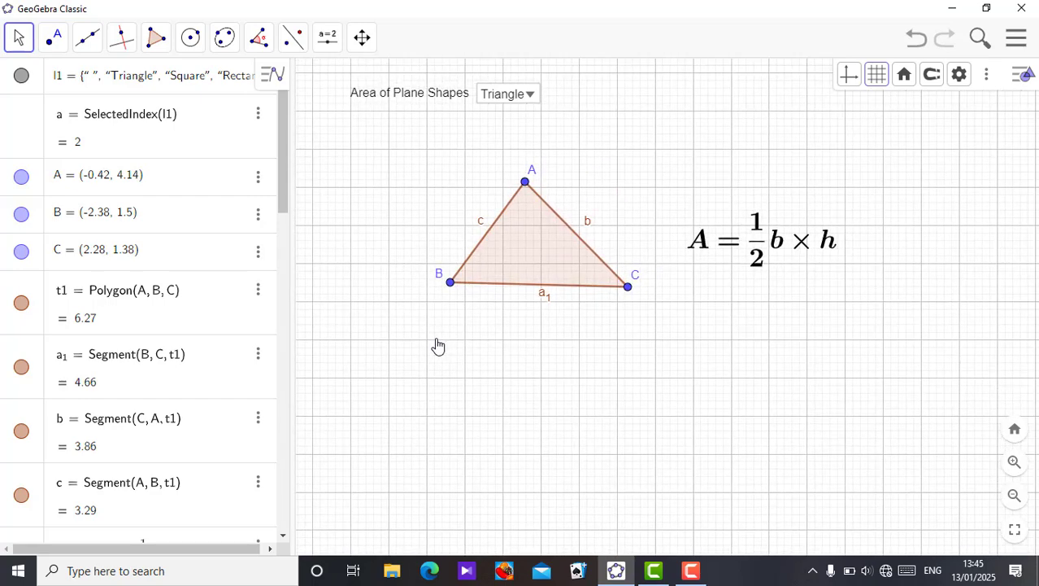
key("Up")
key("Up")
key("Down")
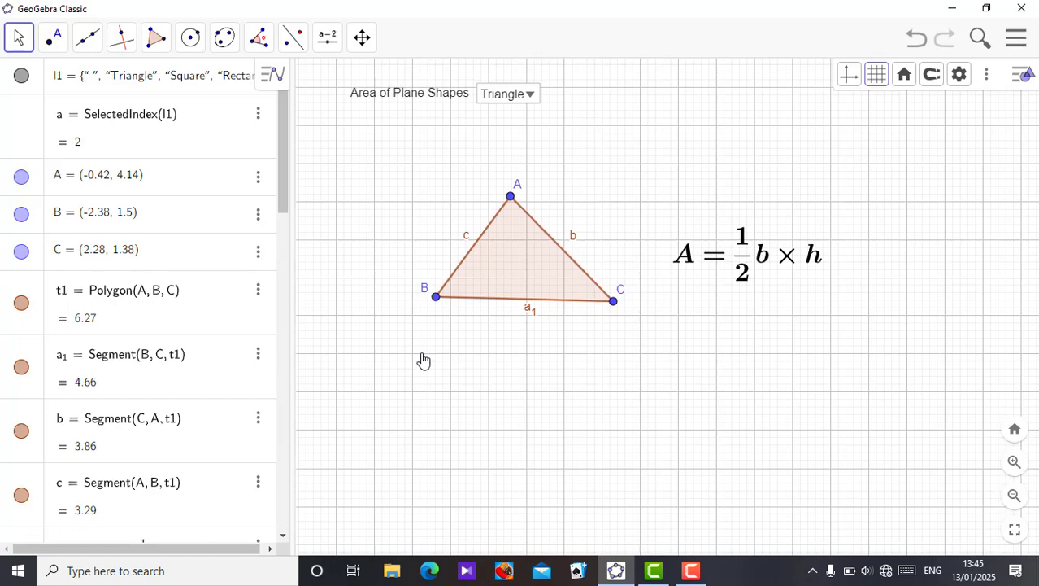
- Switch the list to Square and move the square together with its formula up to just below the drop-down list
left_click(530, 96)
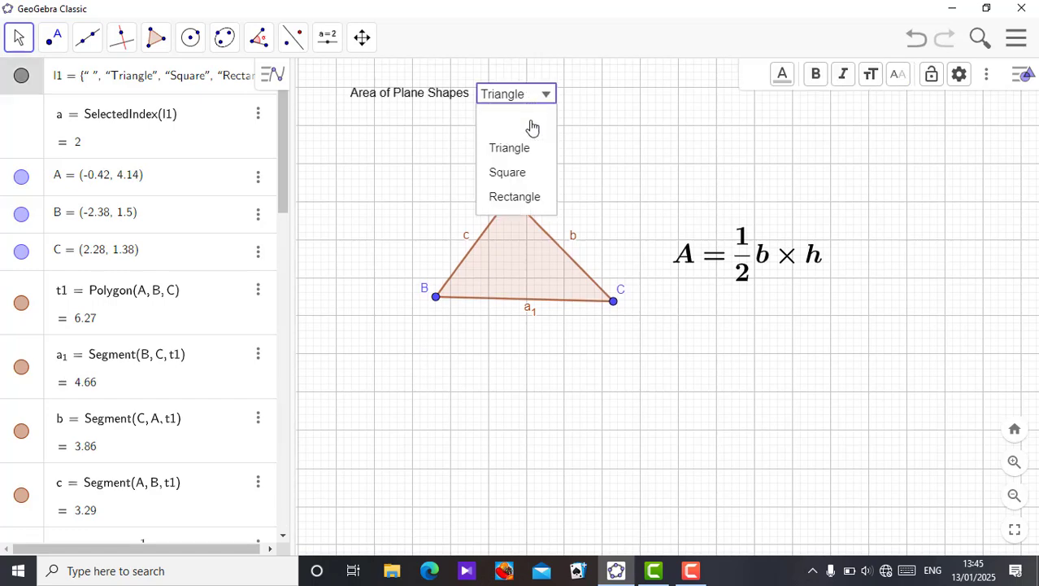
left_click(526, 175)
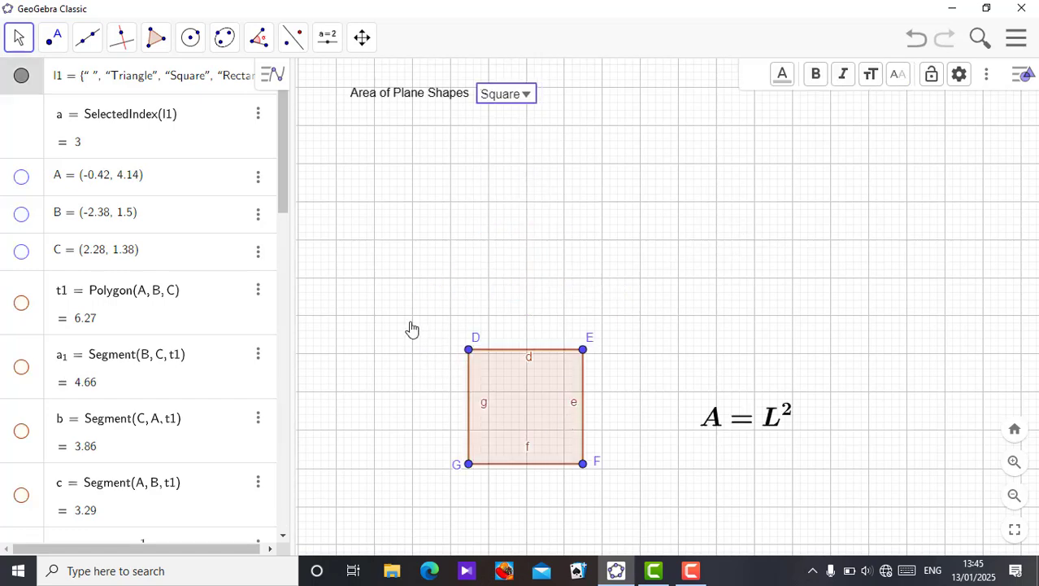
left_click_drag(377, 315, 871, 500)
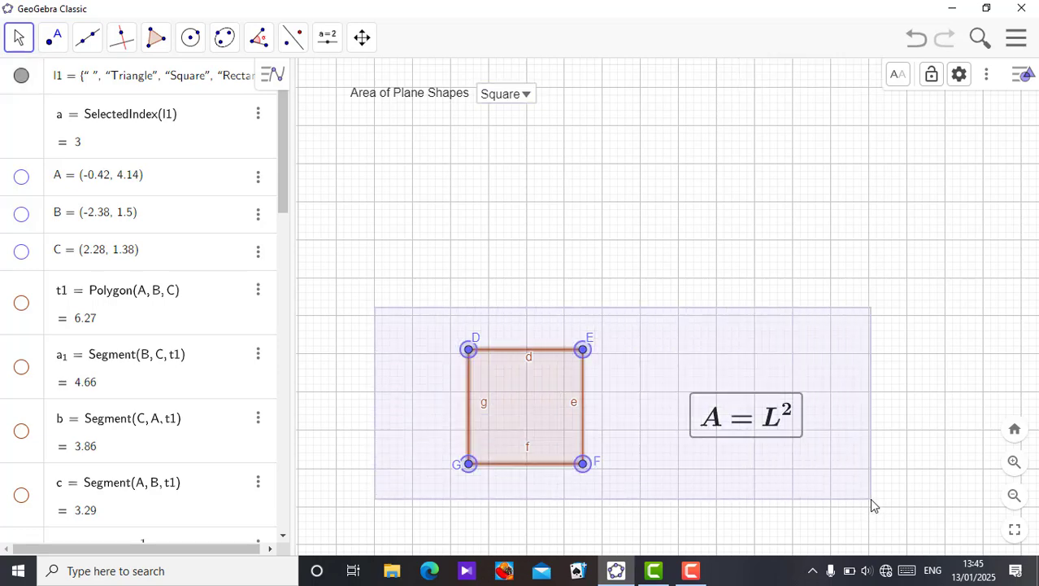
key("Up")
key("Up")
key("Up")
key("Up")
key("Up")
key("Up")
key("Up")
key("Up")
key("Up")
key("Up")
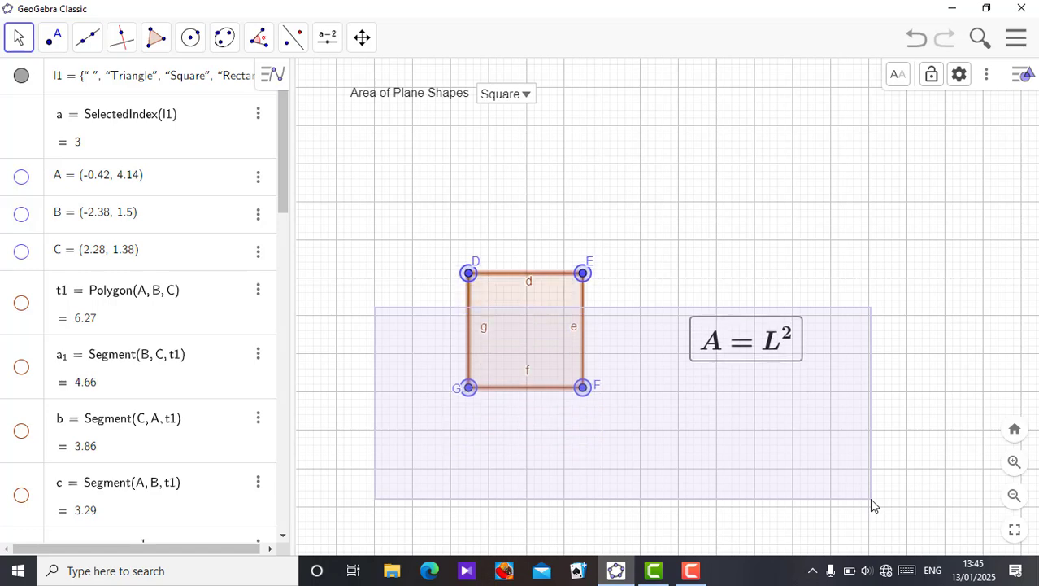
key("Up")
key("Up")
key("Up")
key("Up")
key("Up")
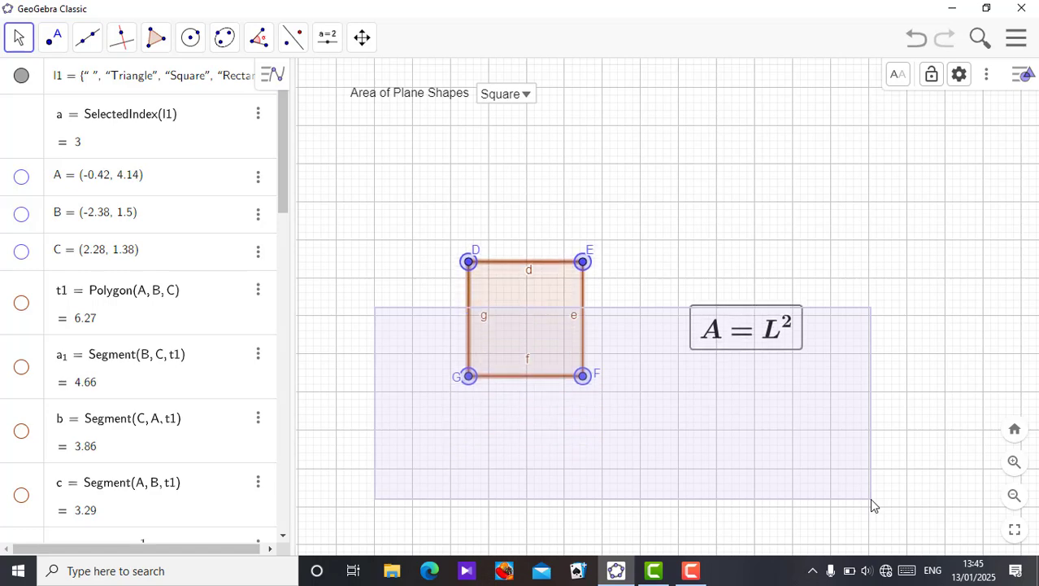
key("Up")
key("Up")
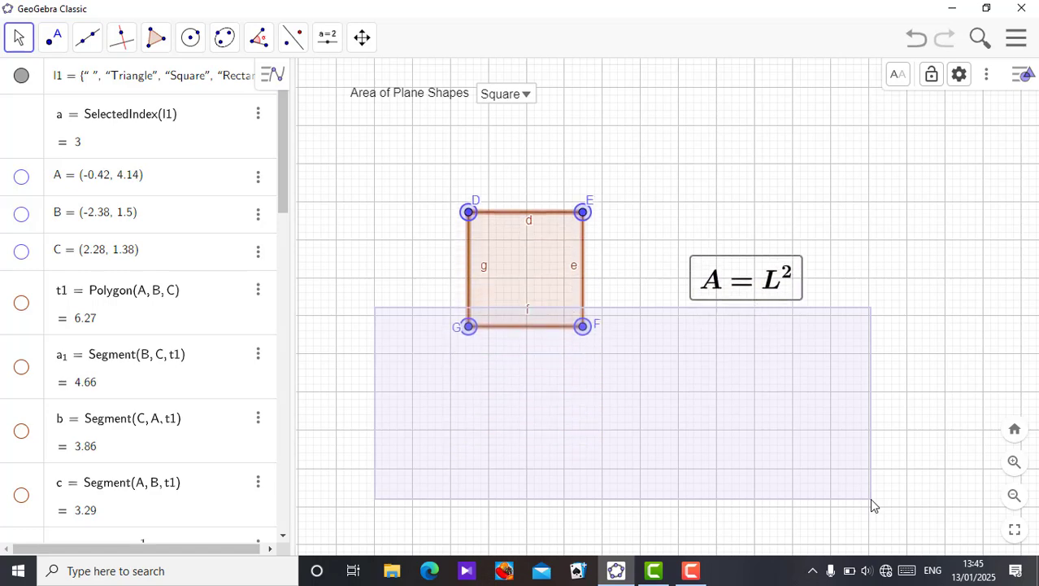
key("Left")
key("Left")
key("Up")
key("Up")
key("Left")
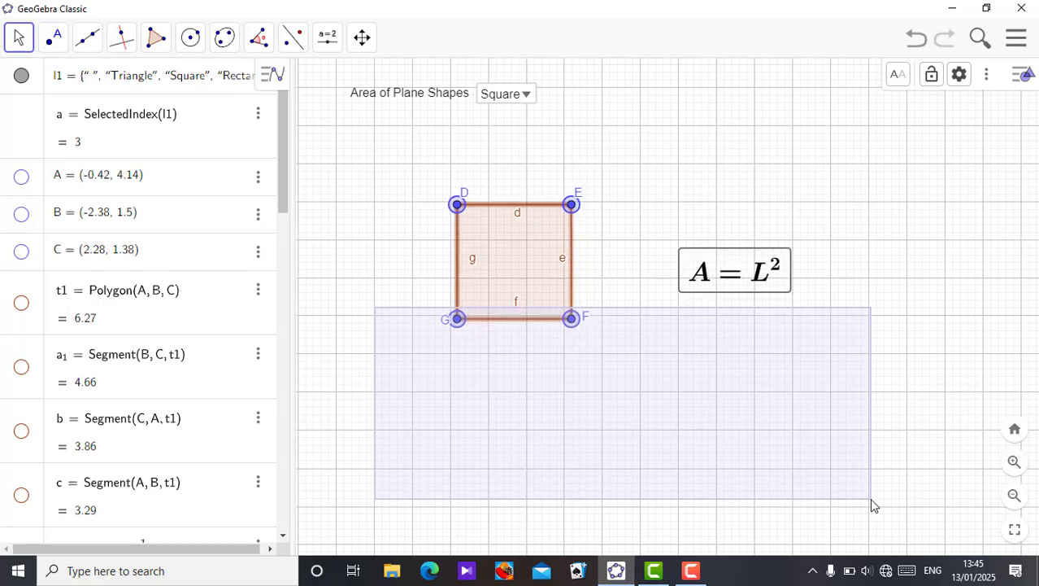
- Switch the list to Rectangle and move the rectangle together with its formula up below the drop-down list
left_click(521, 93)
left_click(541, 209)
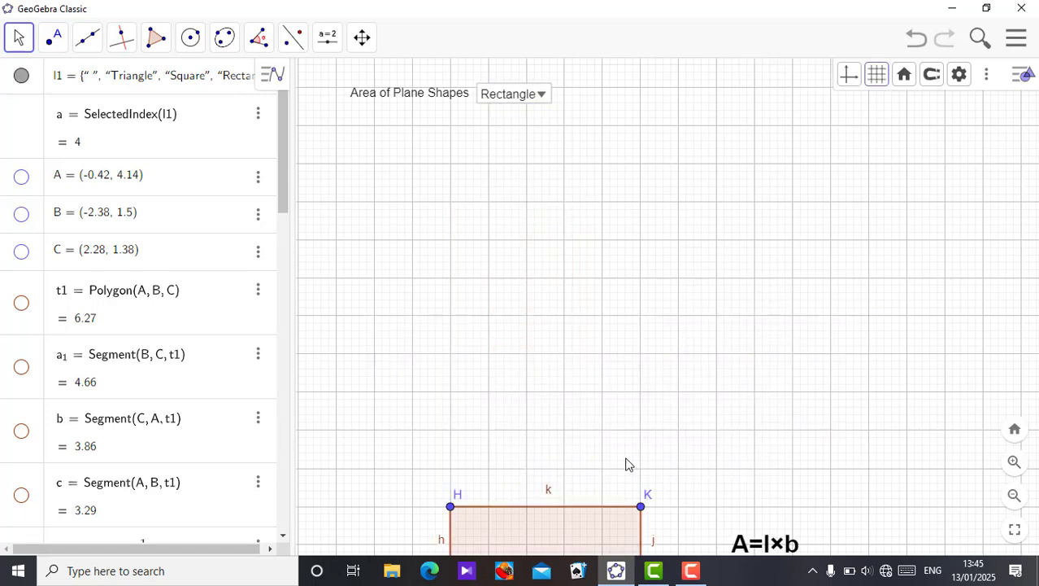
left_click_drag(372, 399, 824, 552)
- Switch the list through Triangle, Square and Rectangle to compare the positions of the shapes and formulas
left_click(541, 96)
left_click(512, 152)
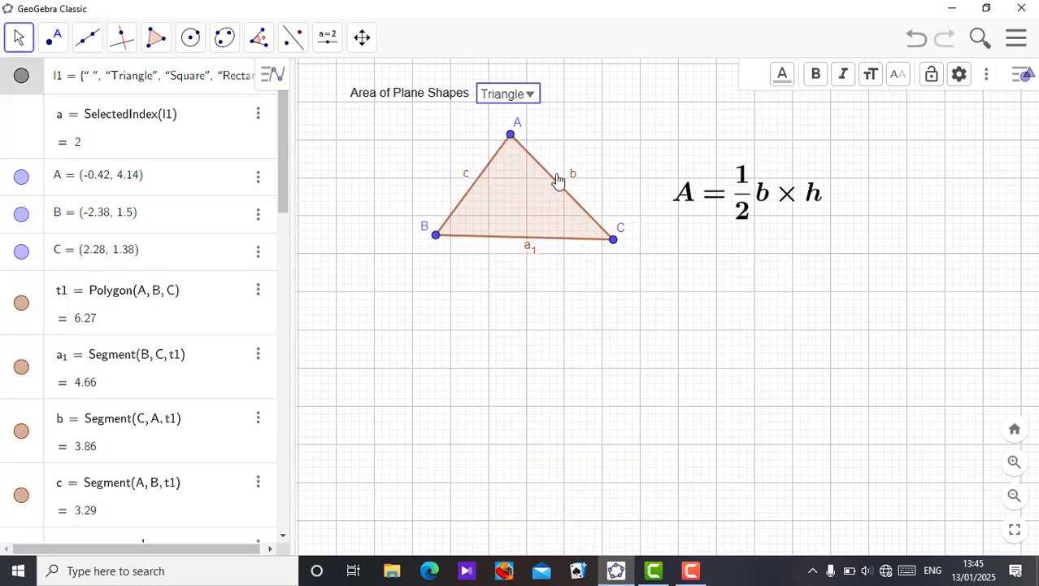
left_click(537, 96)
left_click(531, 173)
left_click(528, 93)
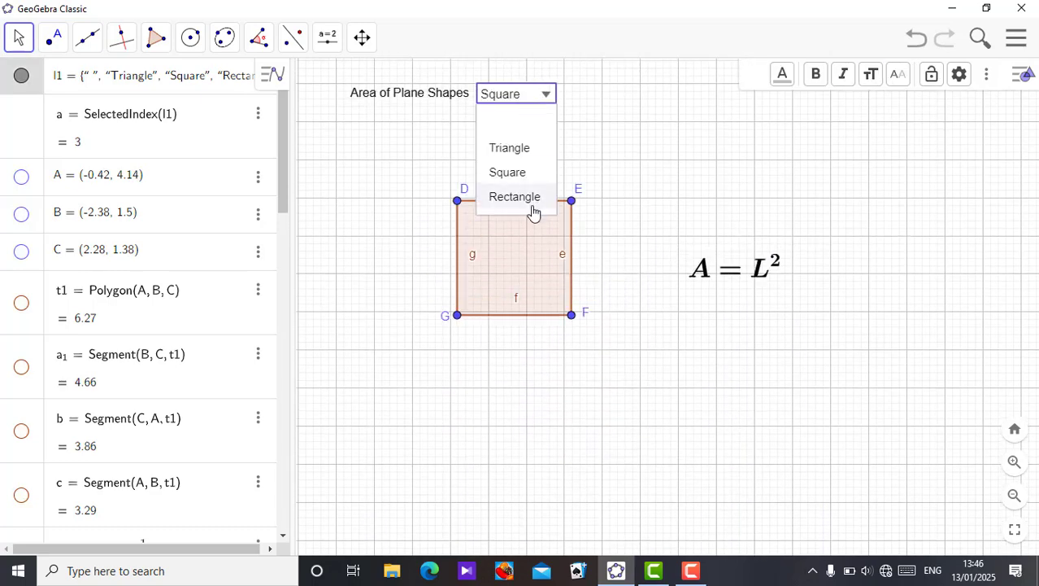
left_click(532, 198)
left_click_drag(374, 229, 818, 471)
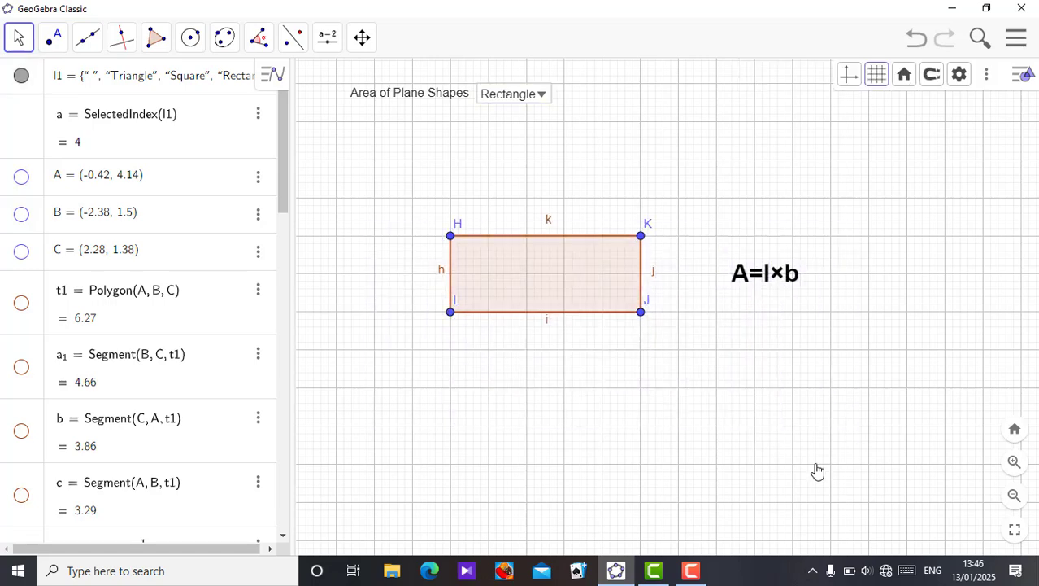
- Reset the drop-down list to its blank entry and close the Algebra view
left_click(547, 96)
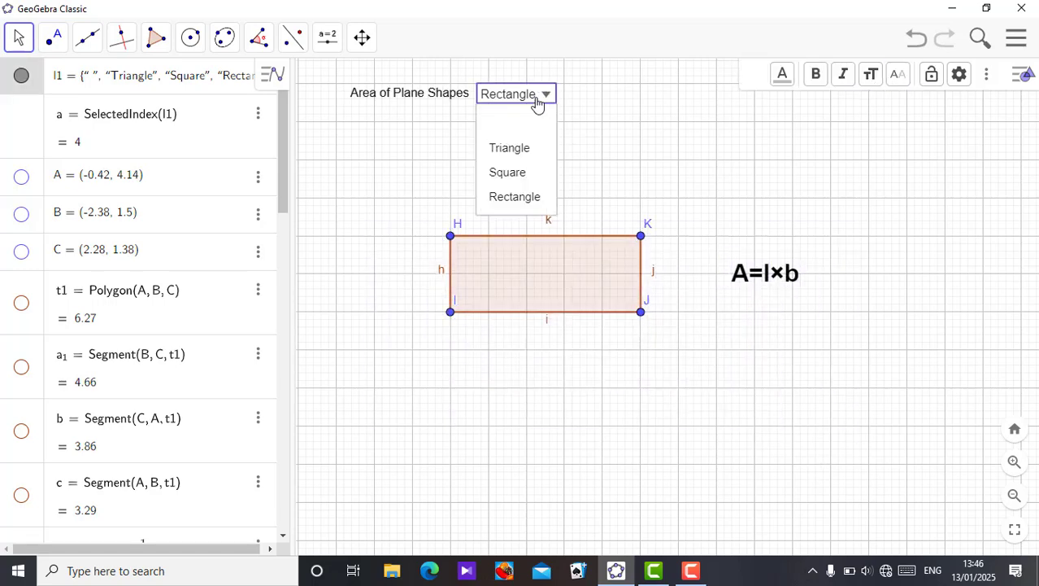
left_click(524, 127)
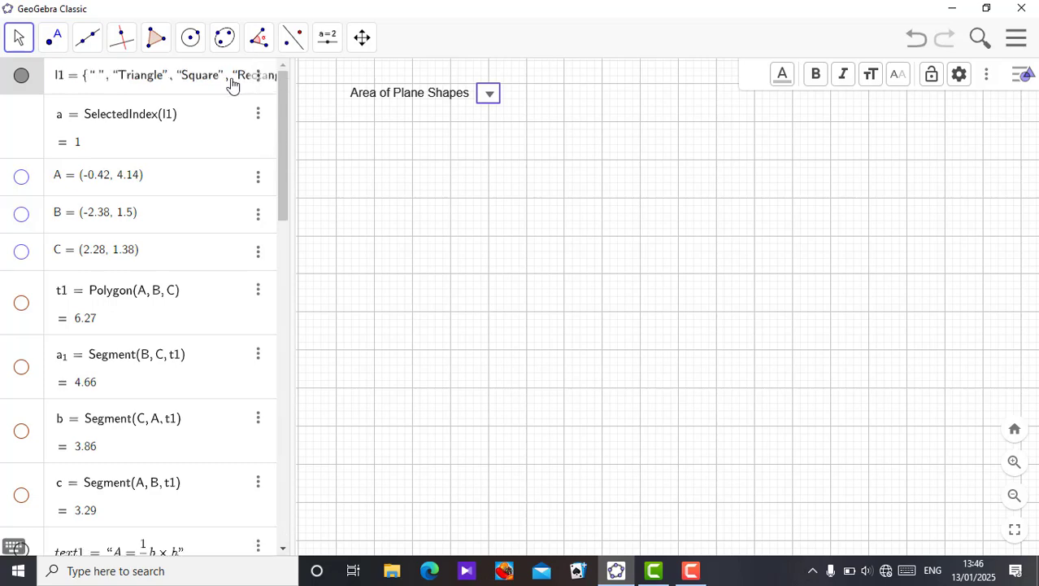
left_click(341, 174)
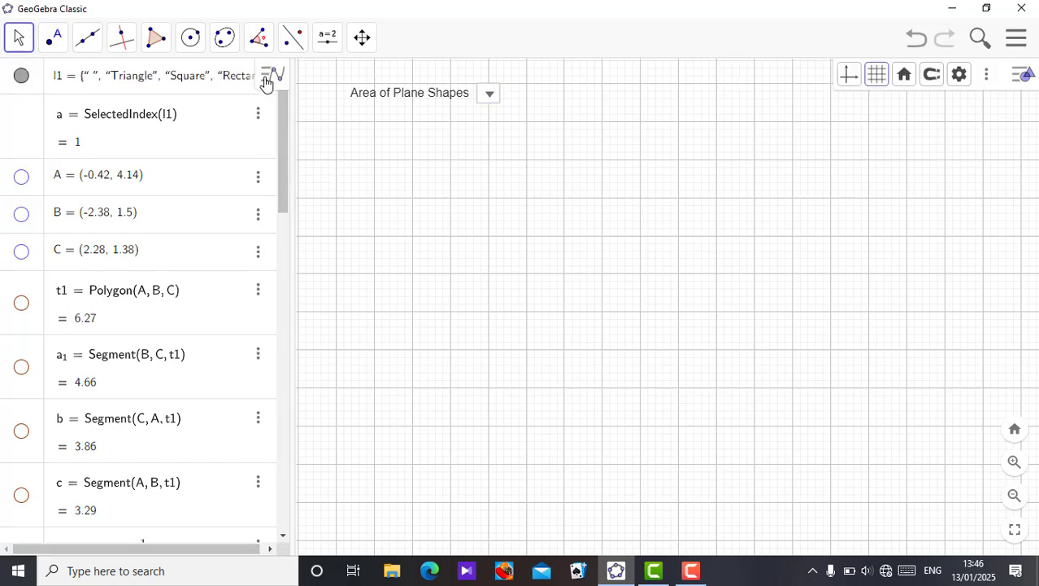
left_click(267, 78)
left_click(98, 75)
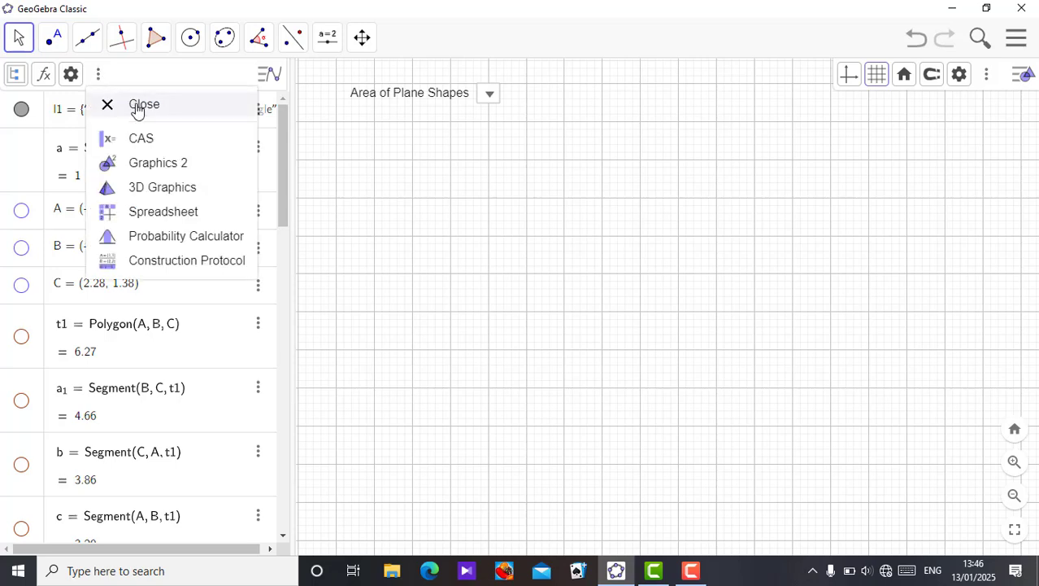
left_click(138, 109)
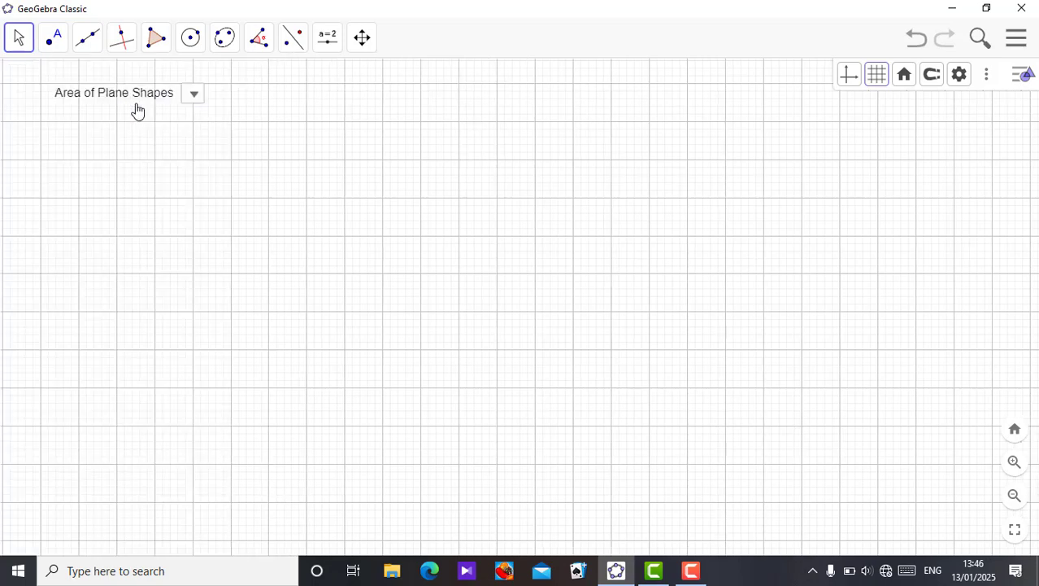
- Set the graphics view to No Grid and move the drop-down list horizontally to the middle of the view
right_click(430, 171)
left_click(524, 247)
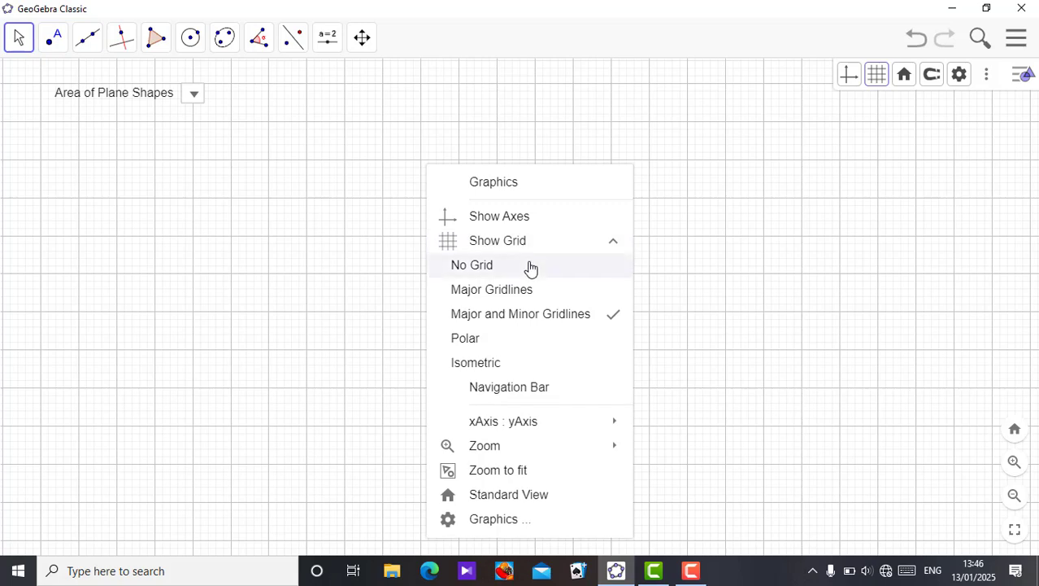
left_click(530, 267)
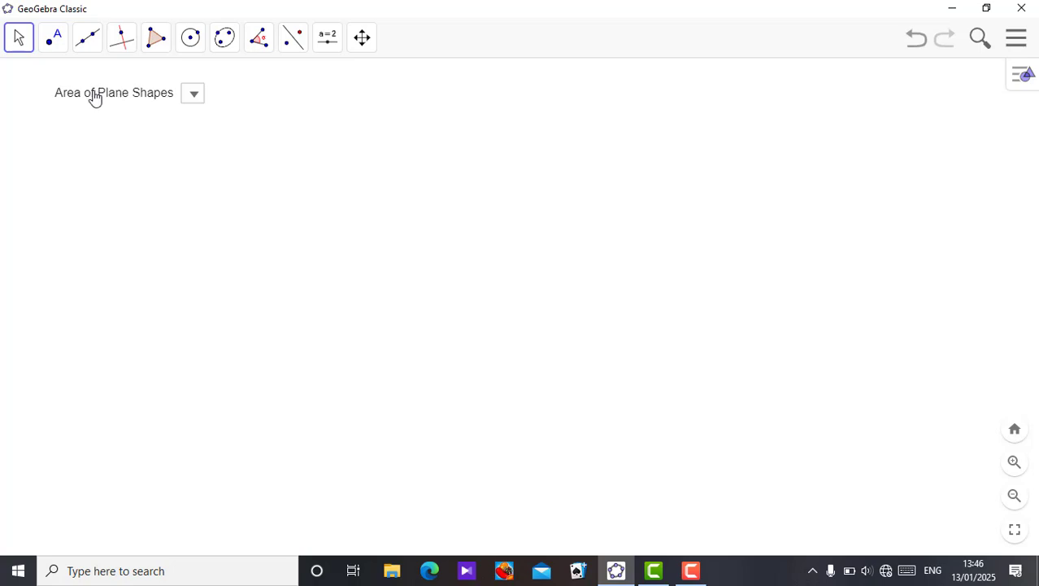
left_click_drag(95, 96, 414, 97)
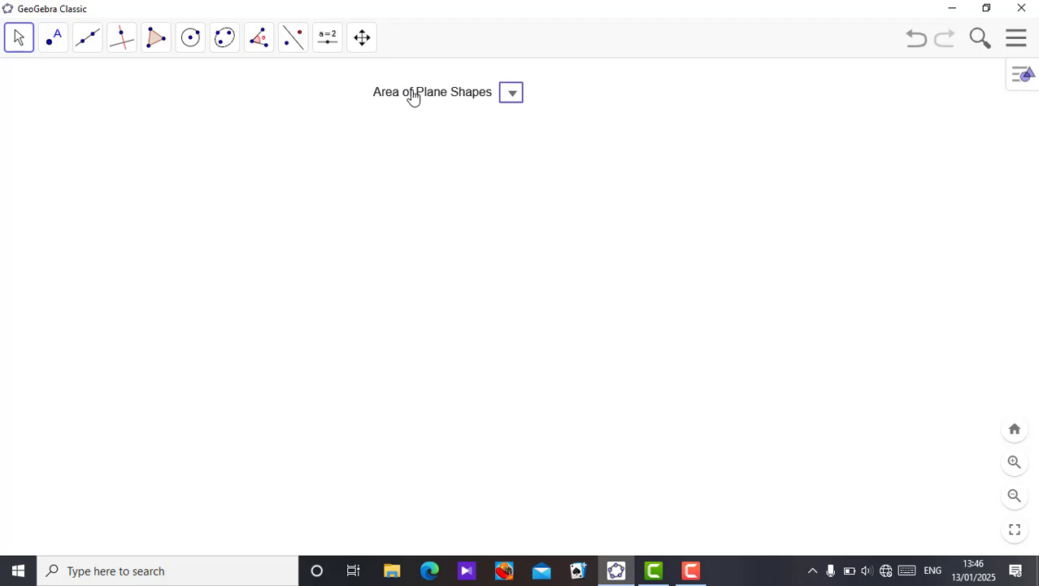
- Switch the list to Square and shift the drawing sideways so the square sits beneath the drop-down list
left_click(512, 94)
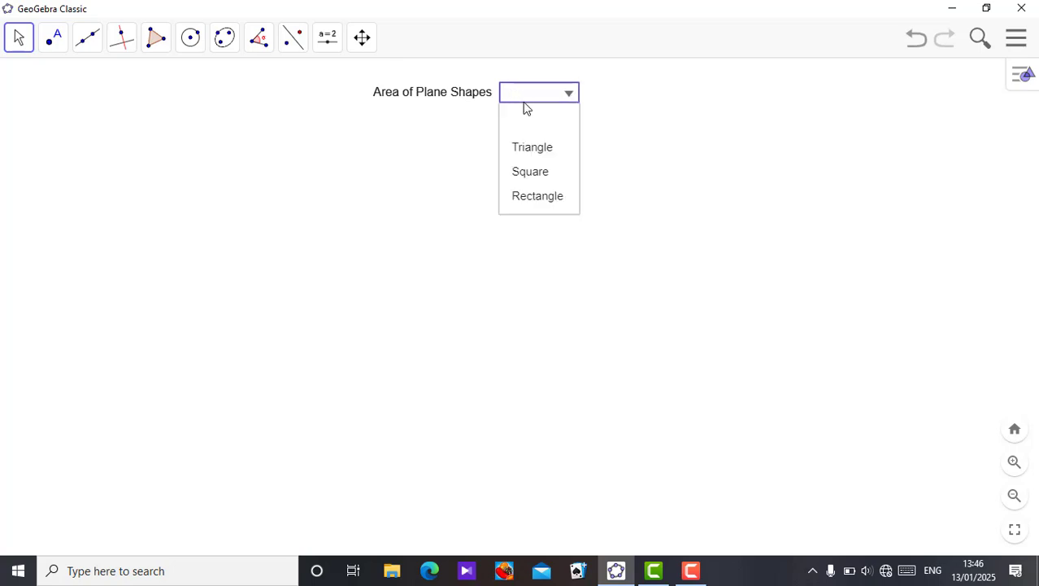
left_click(542, 174)
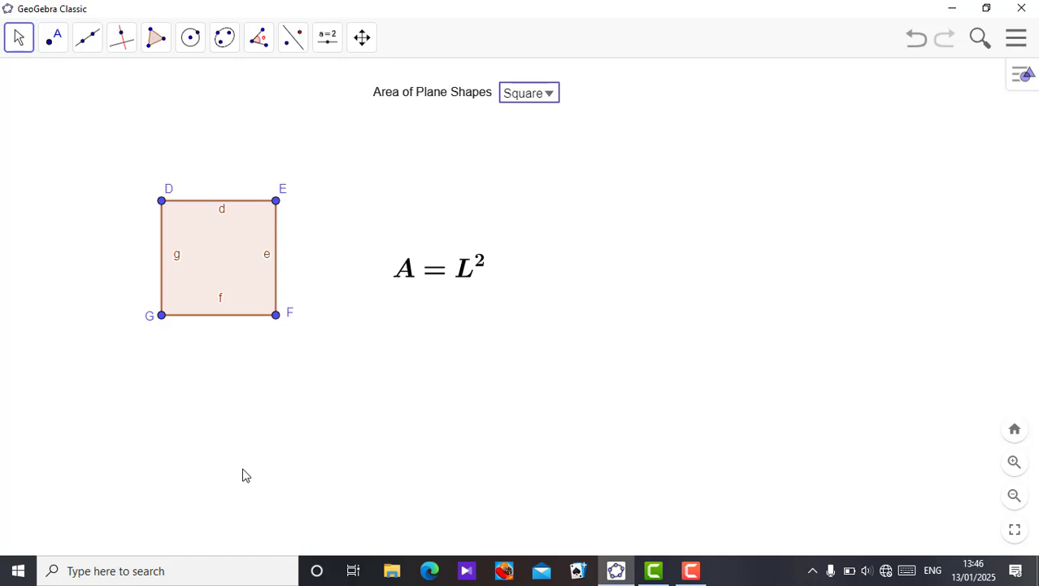
left_click_drag(245, 476, 464, 470)
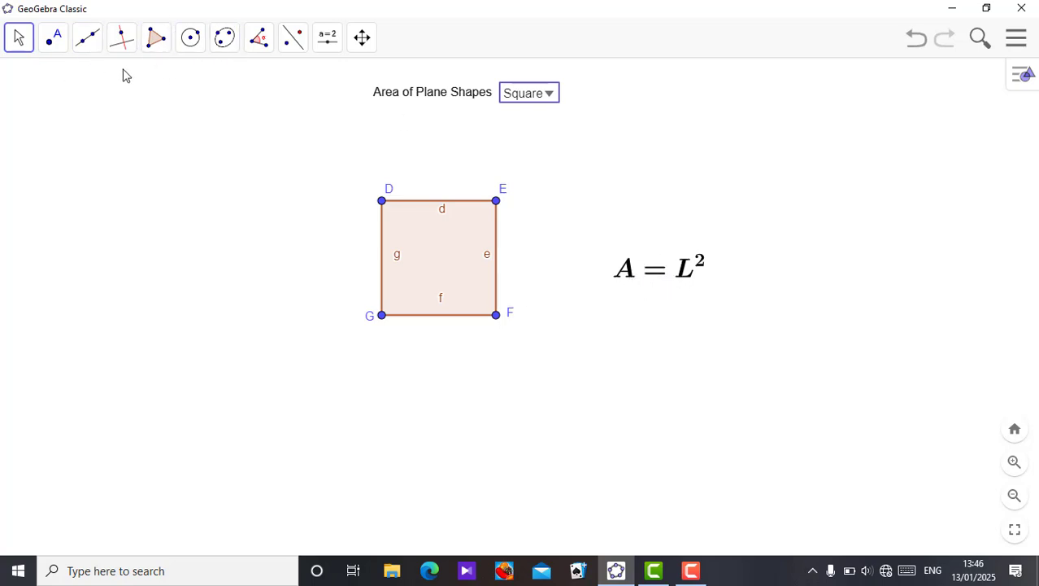
left_click(89, 42)
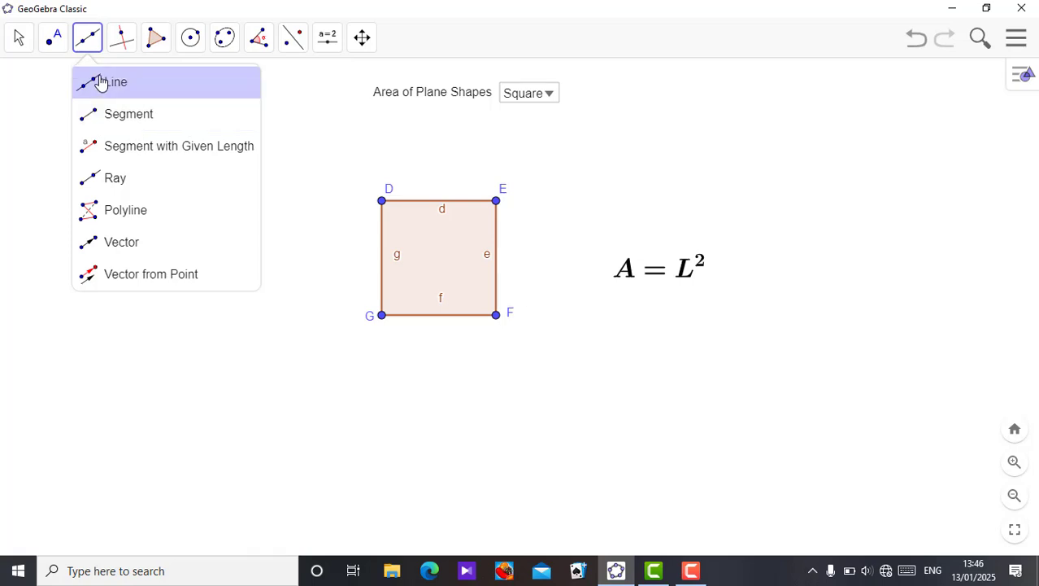
mouse_move(54, 48)
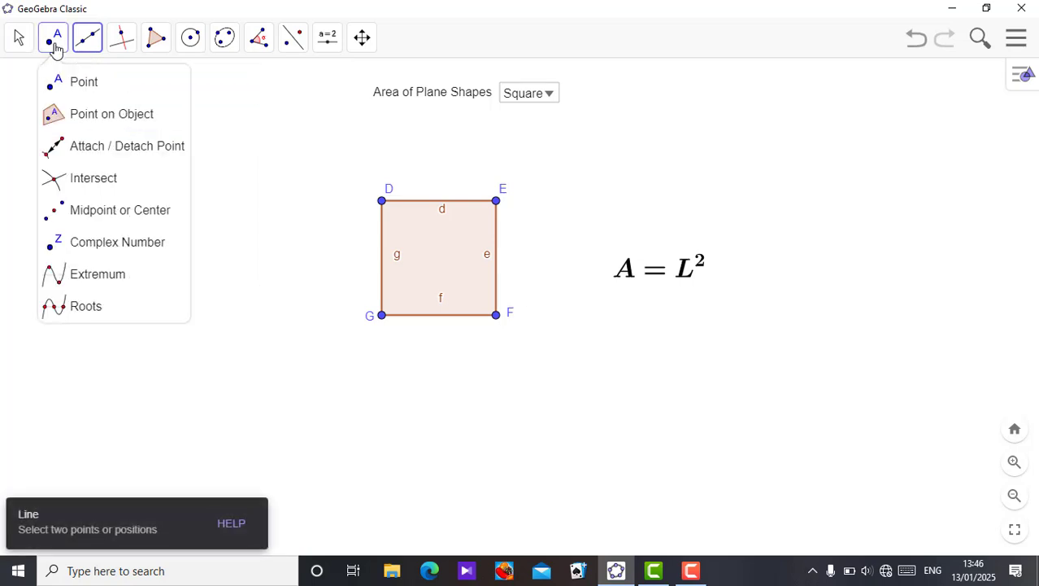
left_click(18, 44)
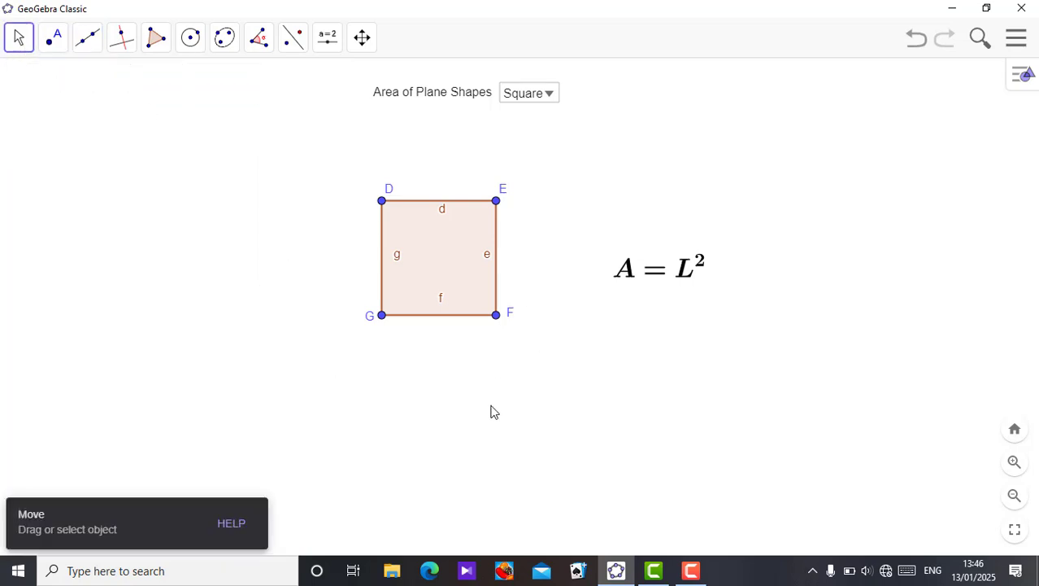
- Test the drop-down list by choosing Rectangle, Triangle and finally the blank entry
left_click(549, 94)
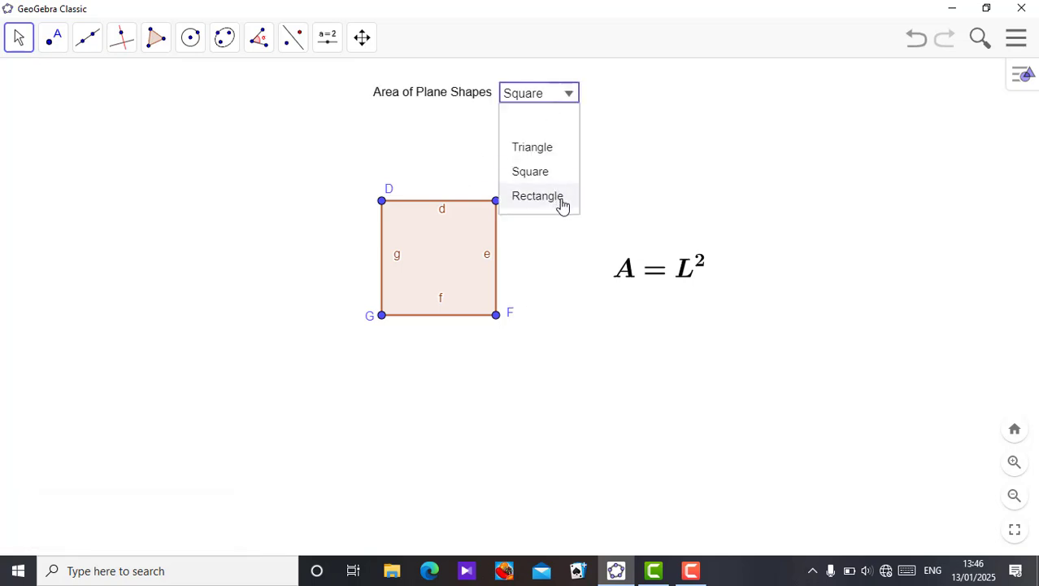
left_click(537, 196)
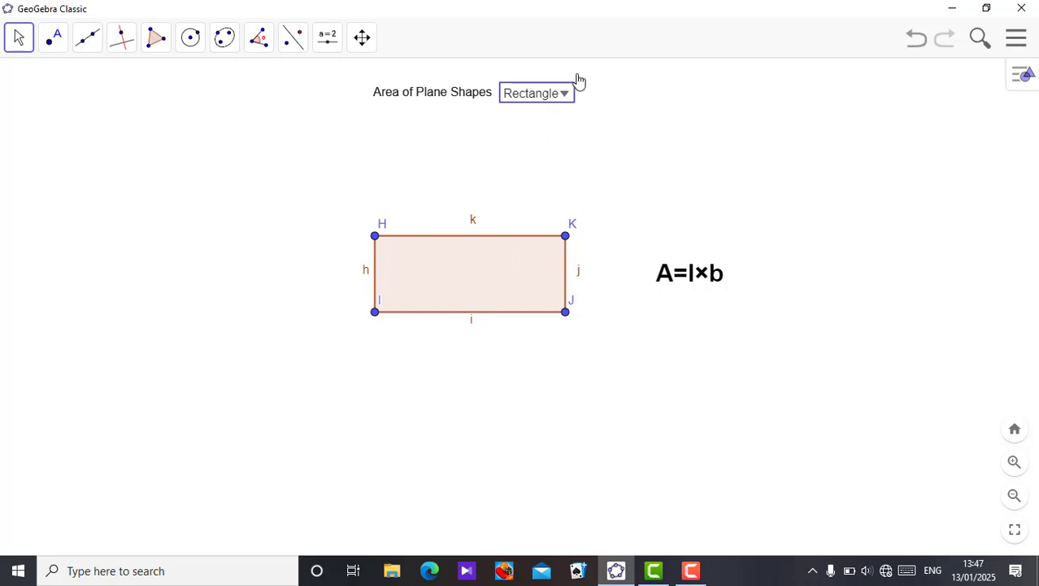
left_click(569, 97)
left_click(552, 148)
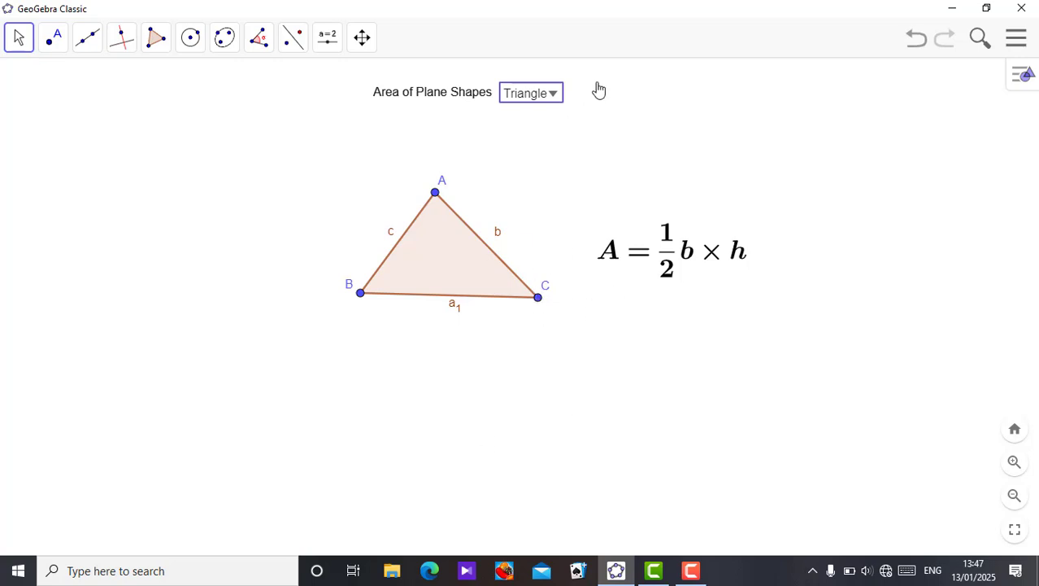
left_click(553, 96)
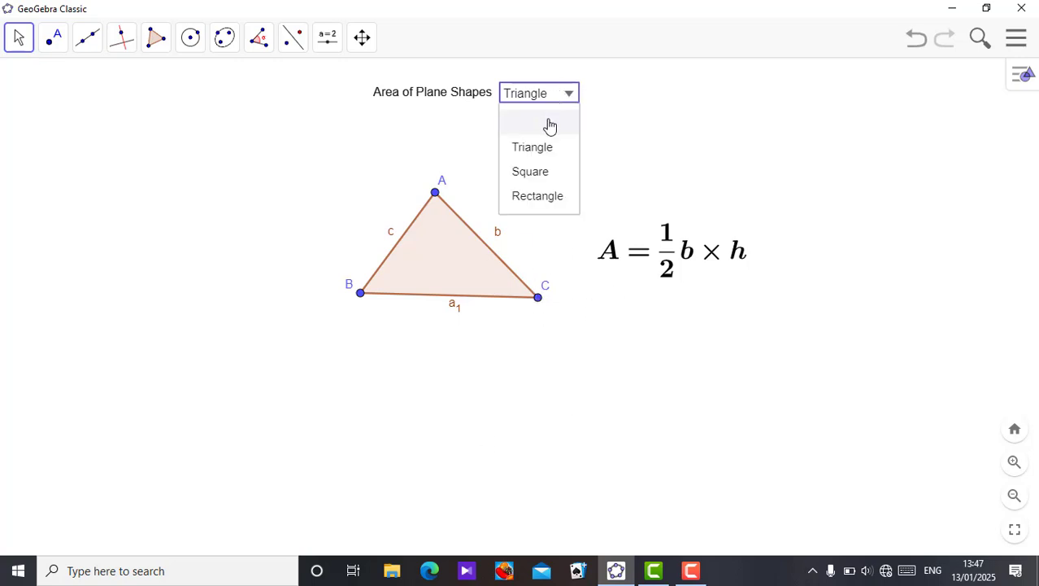
left_click(550, 125)
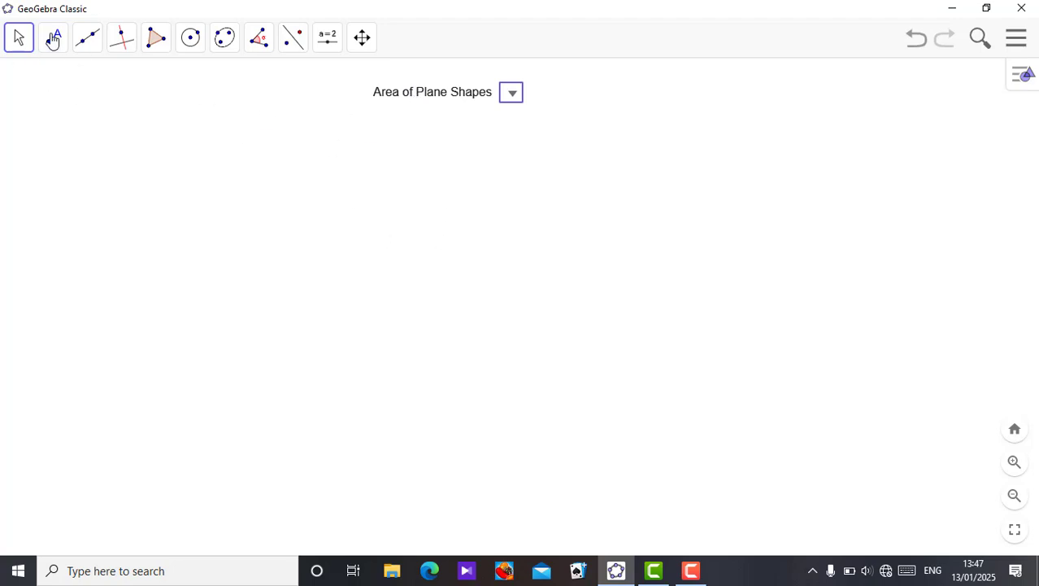
- Set the text size of the Area of Plane Shapes drop-down list to Large and close its settings
right_click(426, 101)
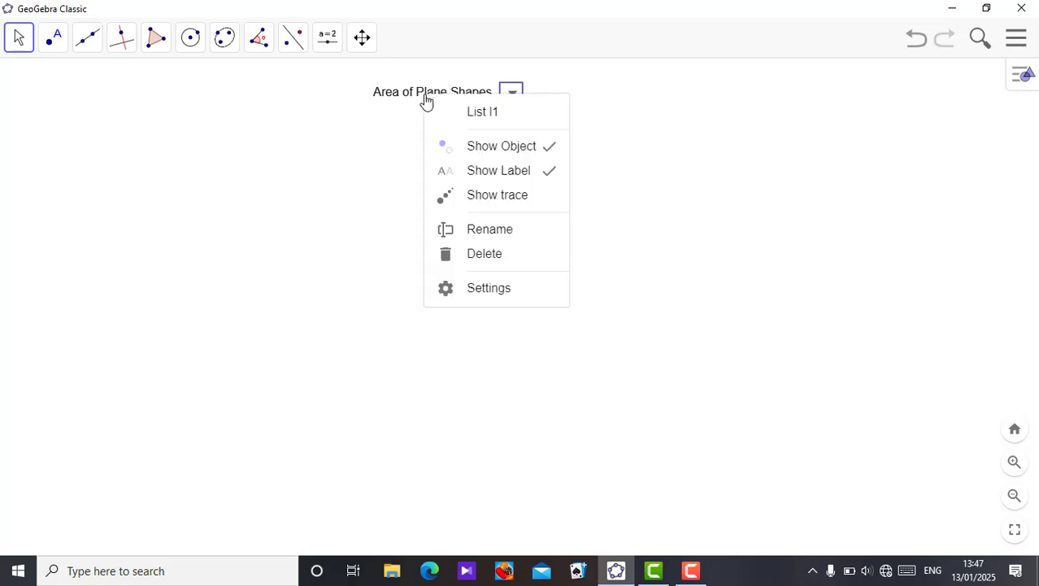
left_click(515, 294)
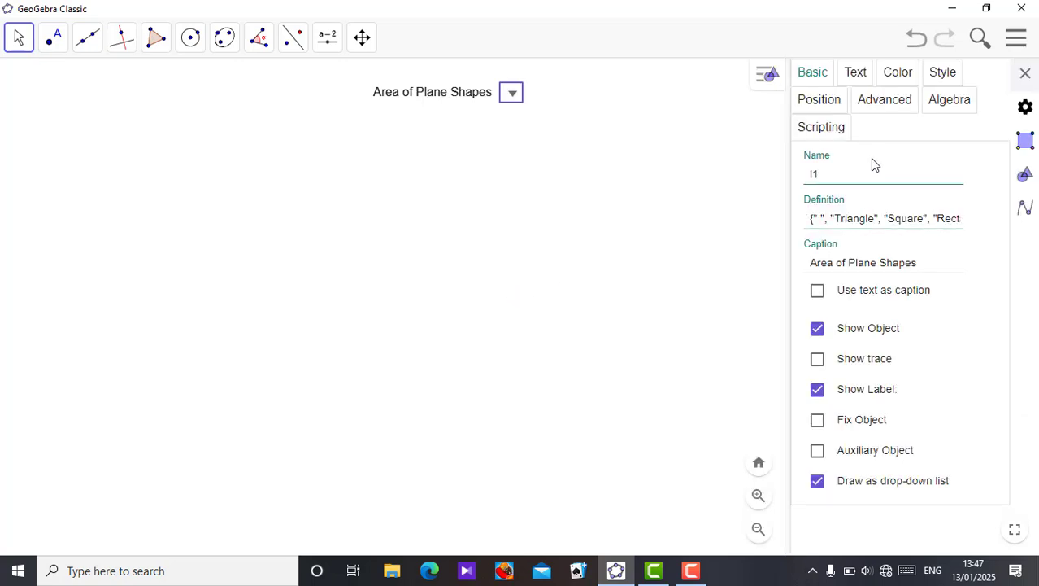
left_click(856, 75)
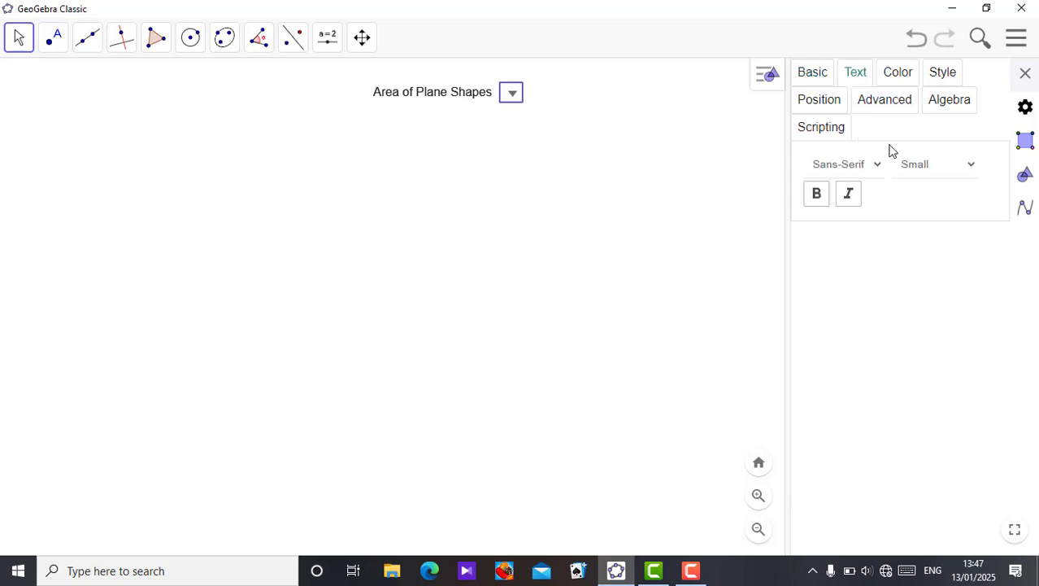
left_click(974, 172)
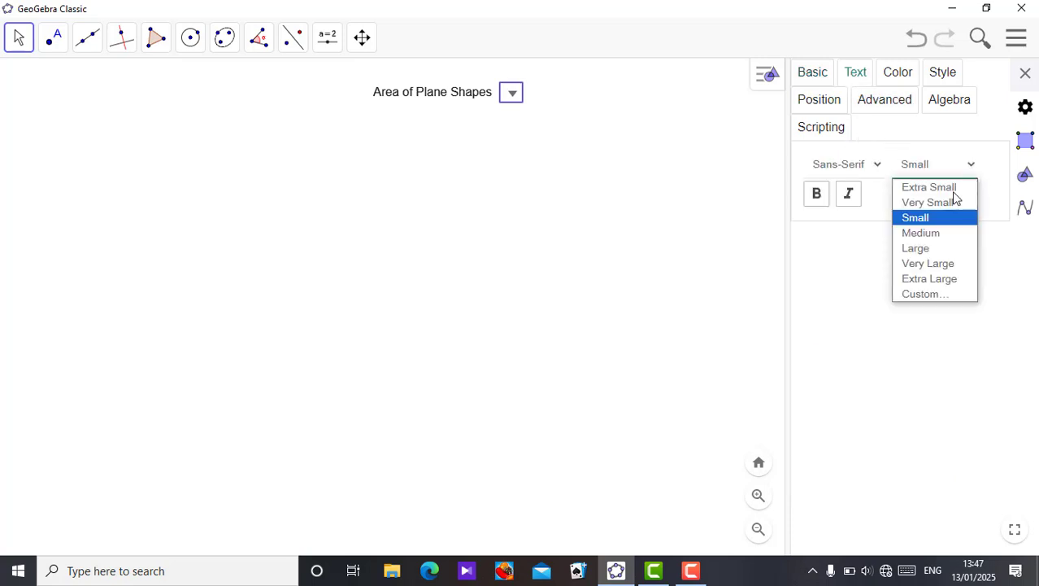
left_click(950, 250)
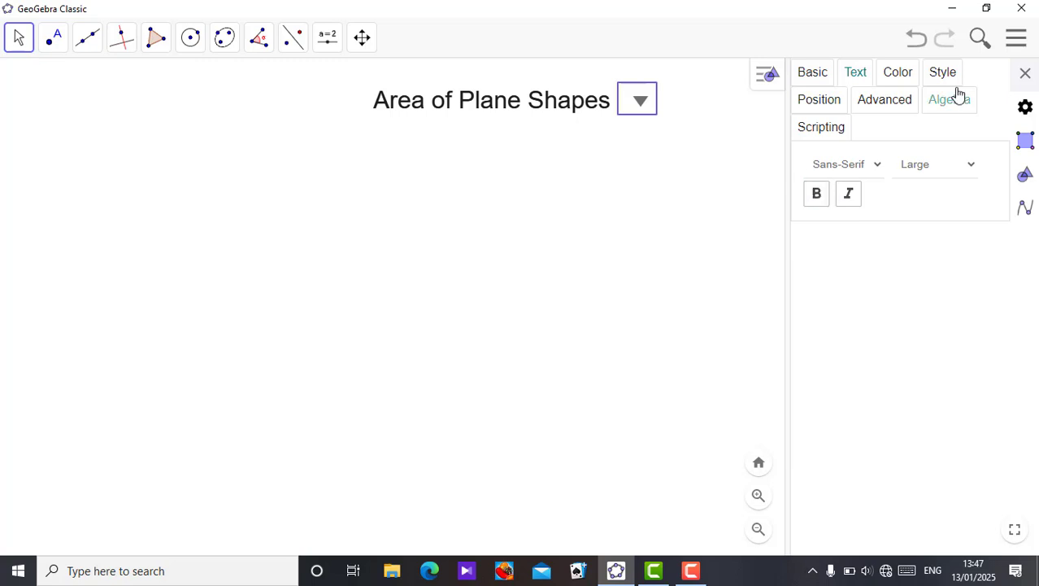
left_click(1024, 74)
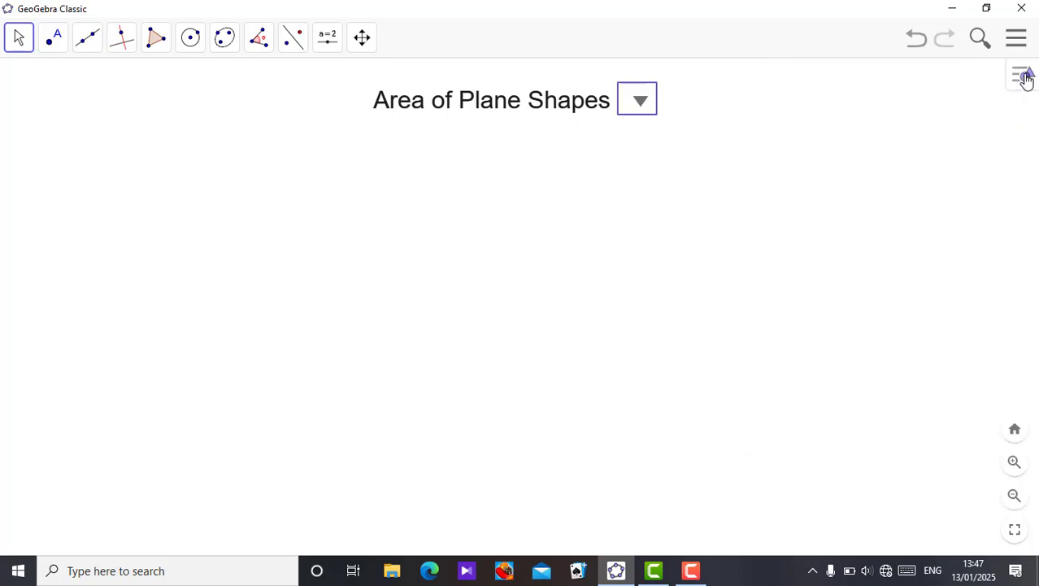
left_click(183, 144)
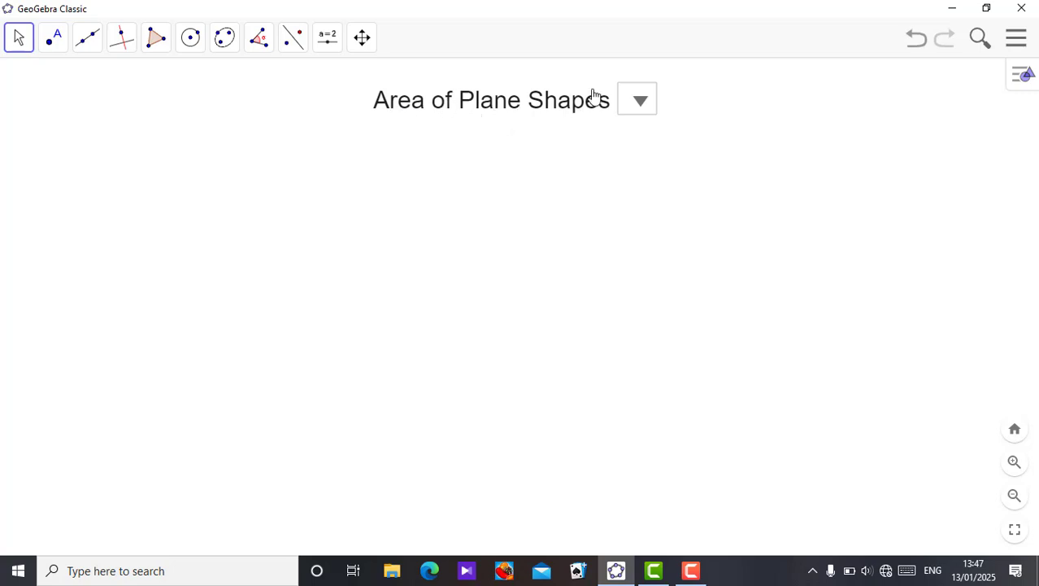
- Test the enlarged drop-down list by choosing Rectangle, Triangle, Square and finally the blank entry
left_click(642, 104)
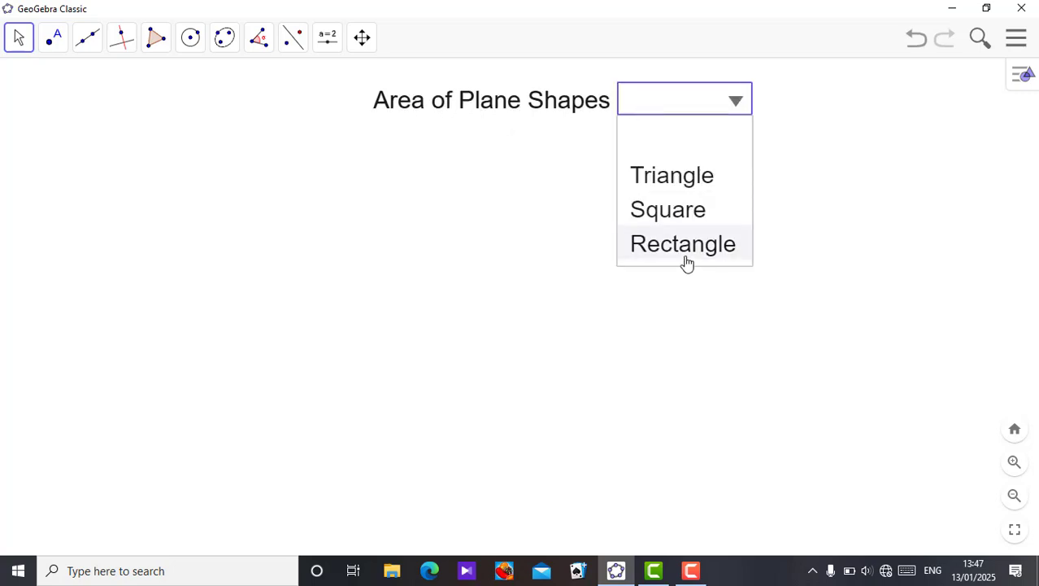
left_click(686, 261)
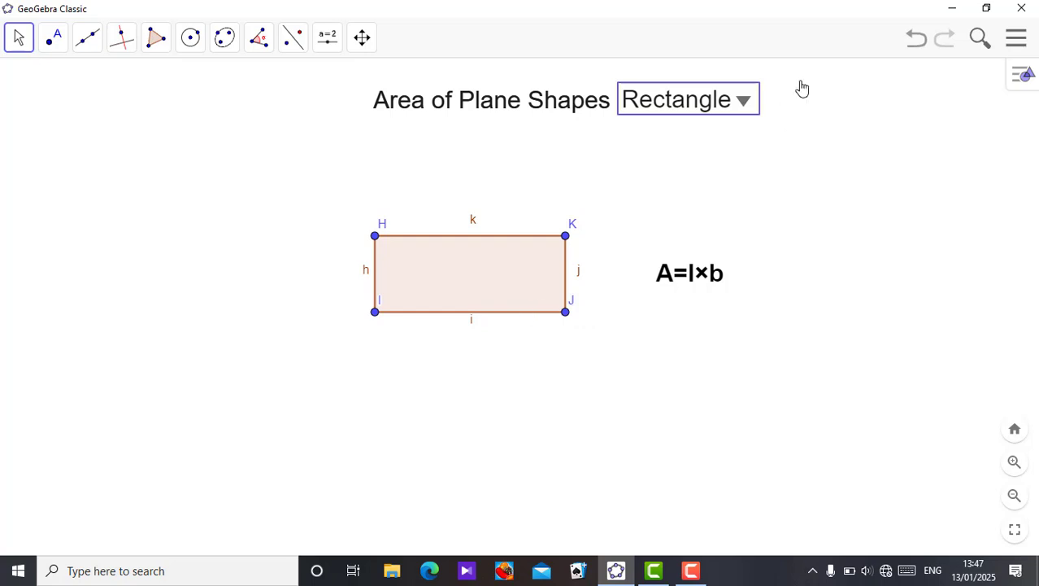
left_click(745, 107)
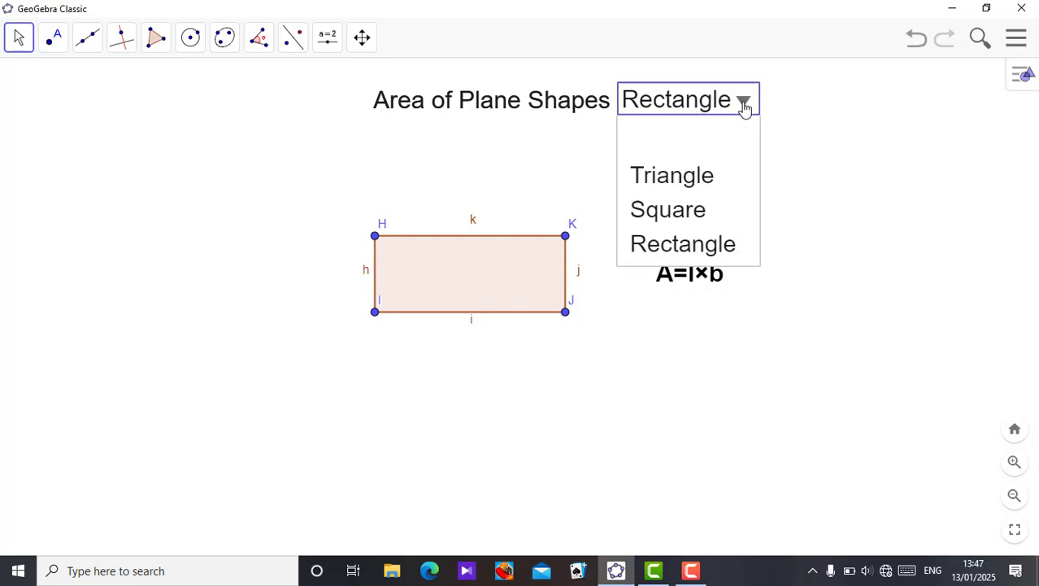
left_click(717, 183)
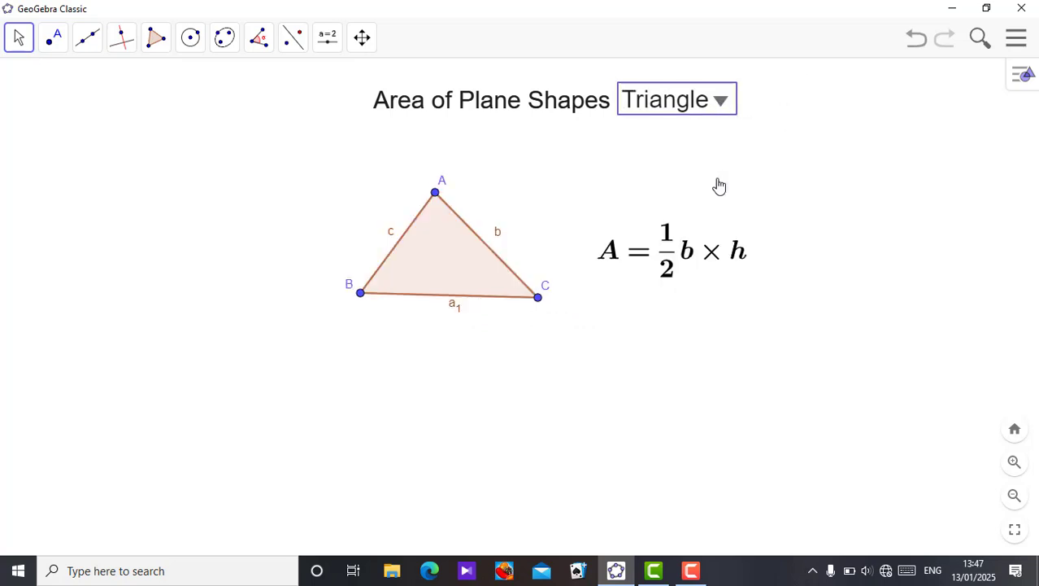
left_click(723, 100)
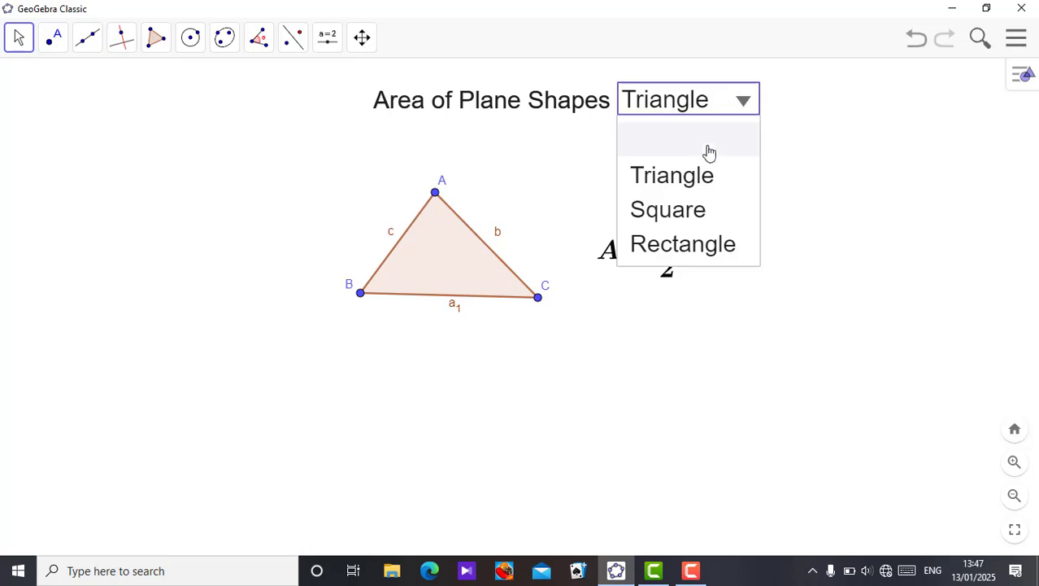
left_click(705, 212)
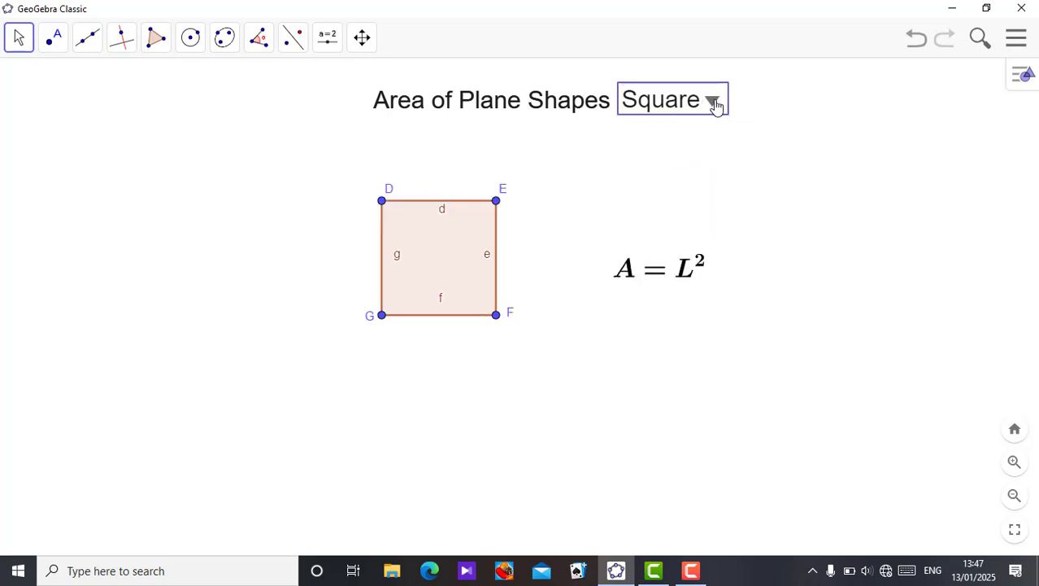
left_click(715, 103)
left_click(701, 144)
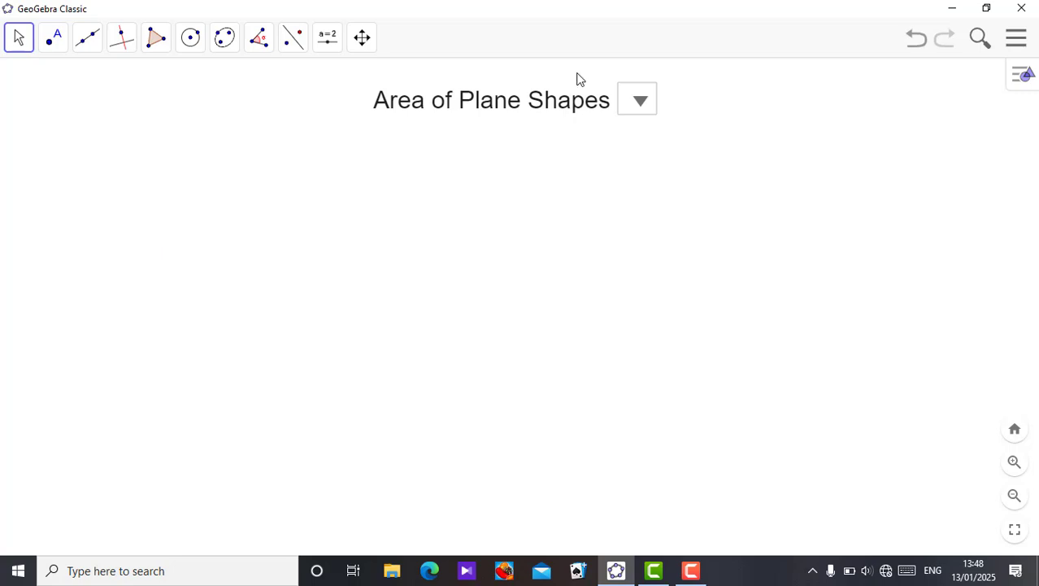
- Show Triangle, Square and Rectangle from the drop-down list one at a time, returning to the blank entry after each
left_click(642, 104)
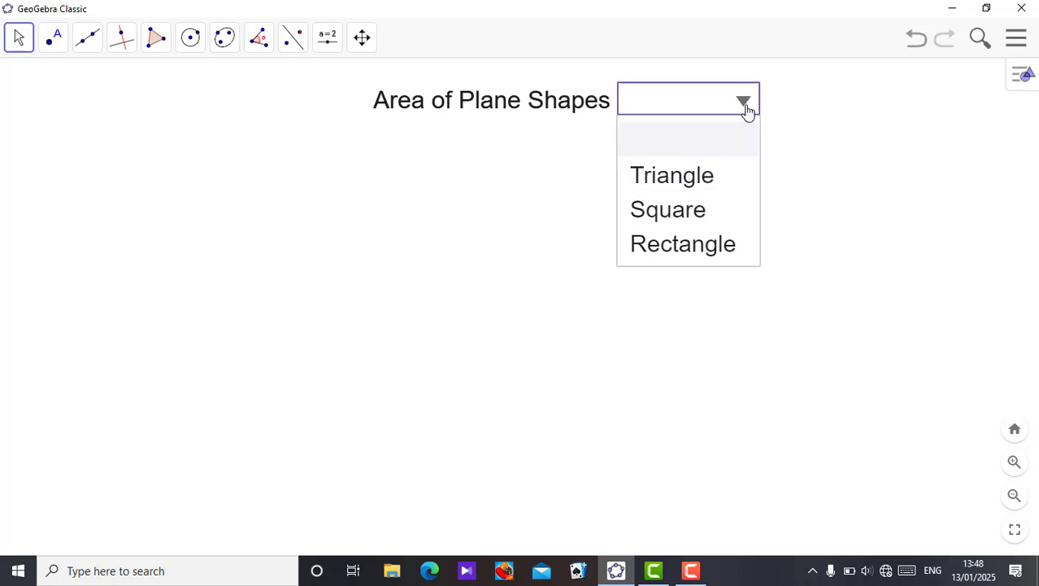
left_click(700, 182)
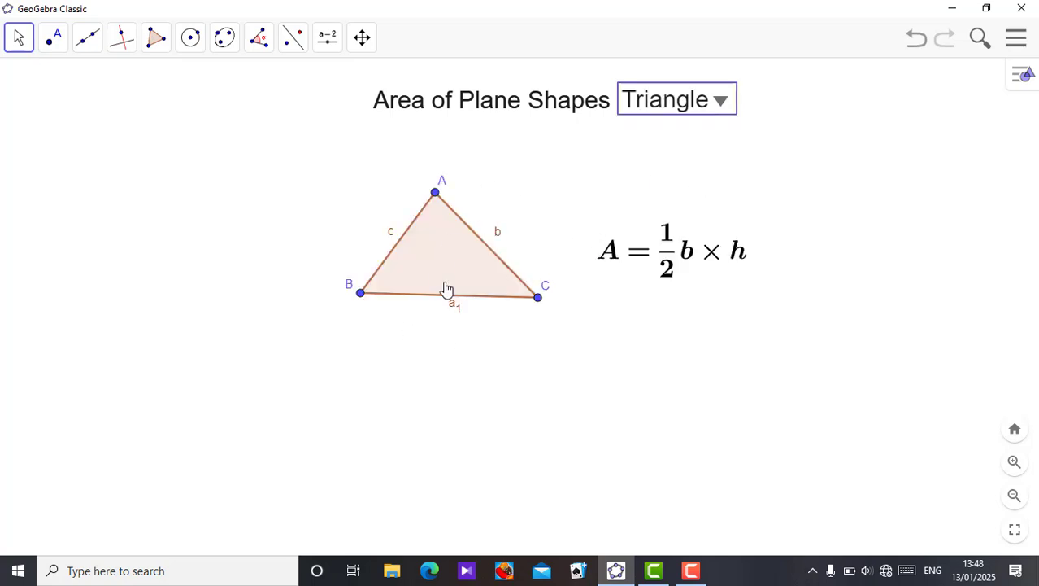
left_click(723, 106)
left_click(701, 140)
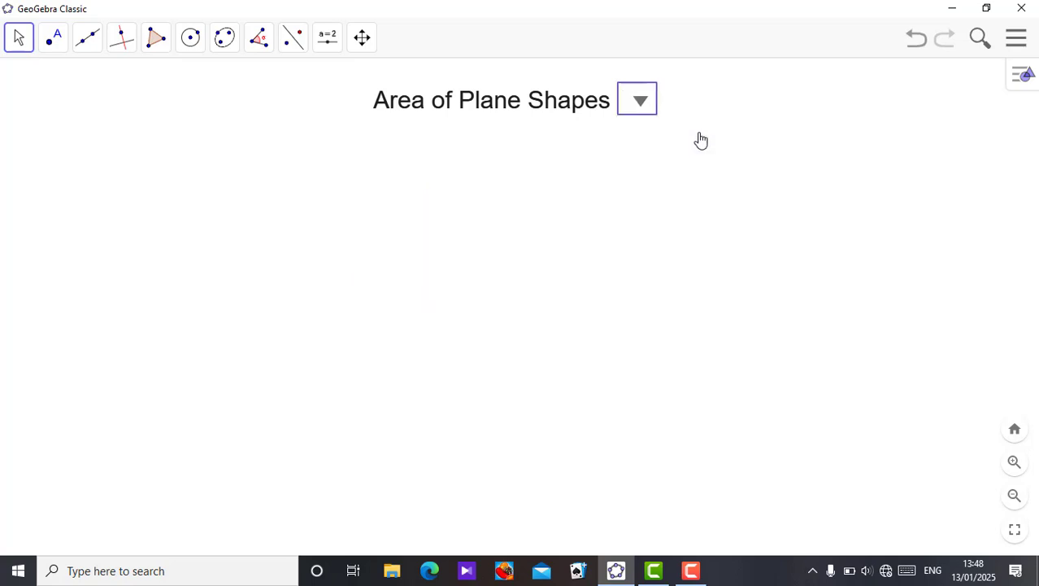
left_click(643, 105)
left_click(674, 223)
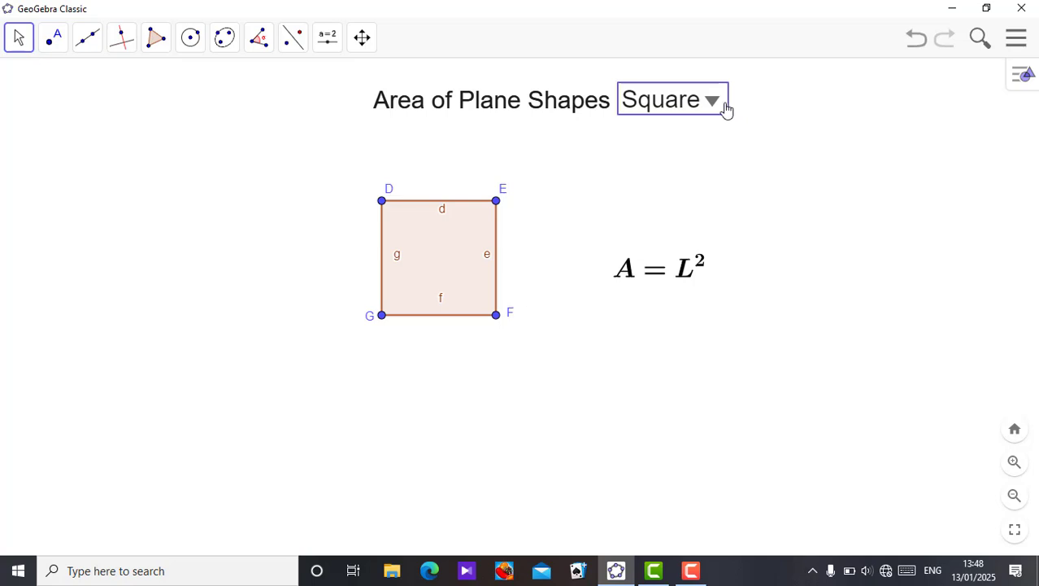
left_click(719, 109)
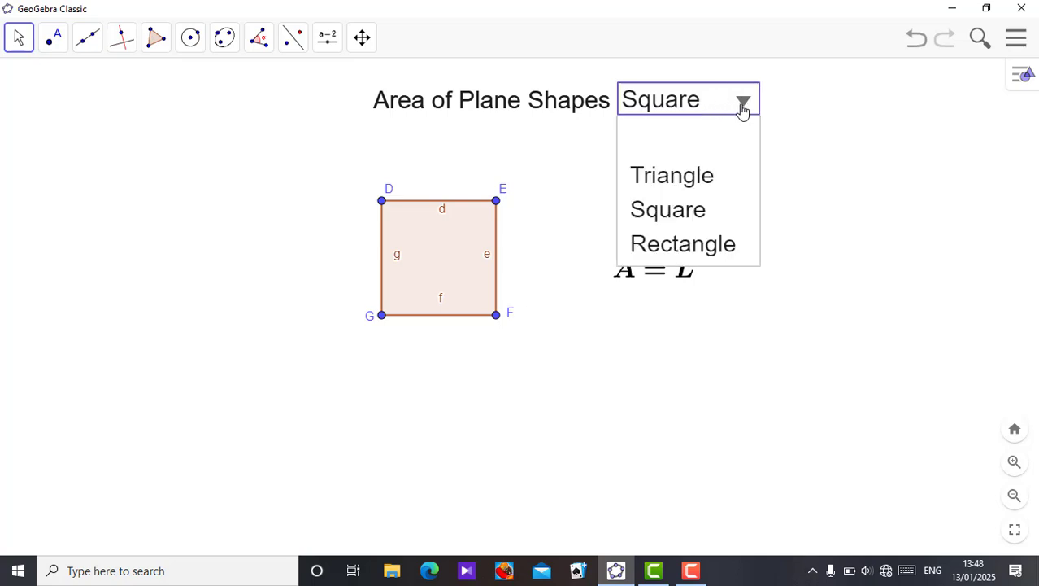
left_click(706, 137)
left_click(643, 104)
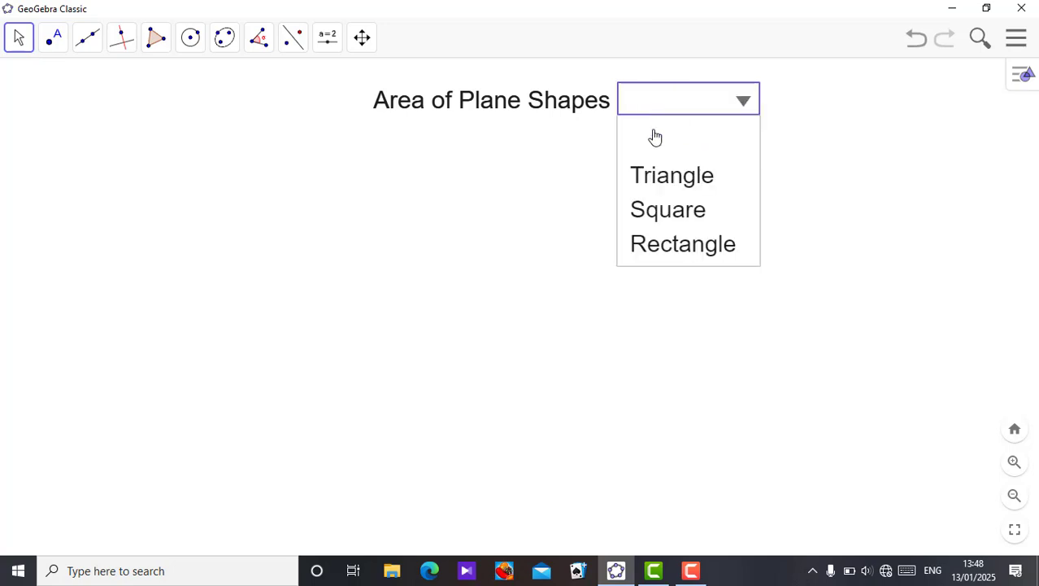
left_click(686, 246)
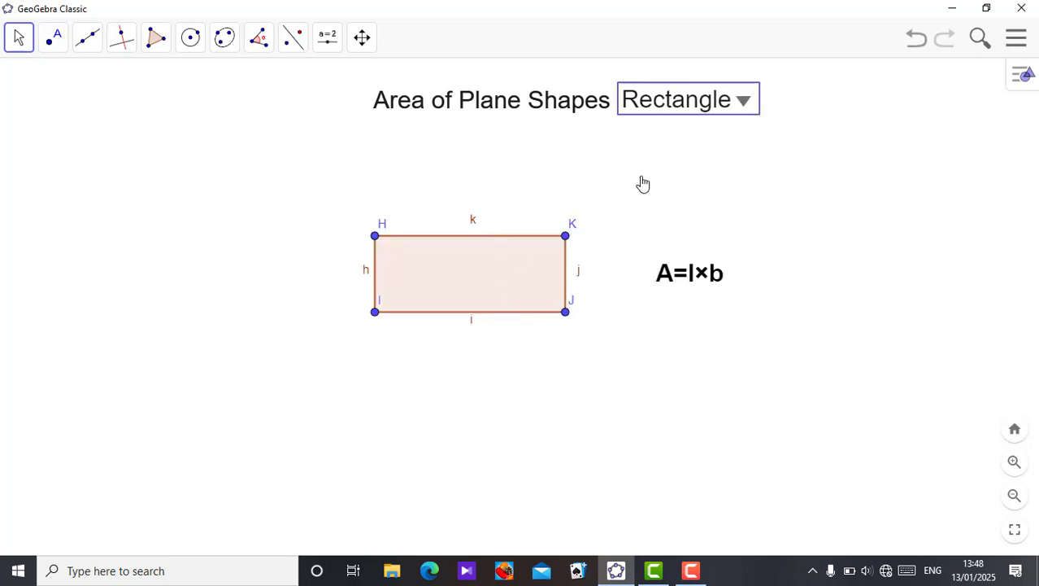
left_click(737, 105)
left_click(693, 149)
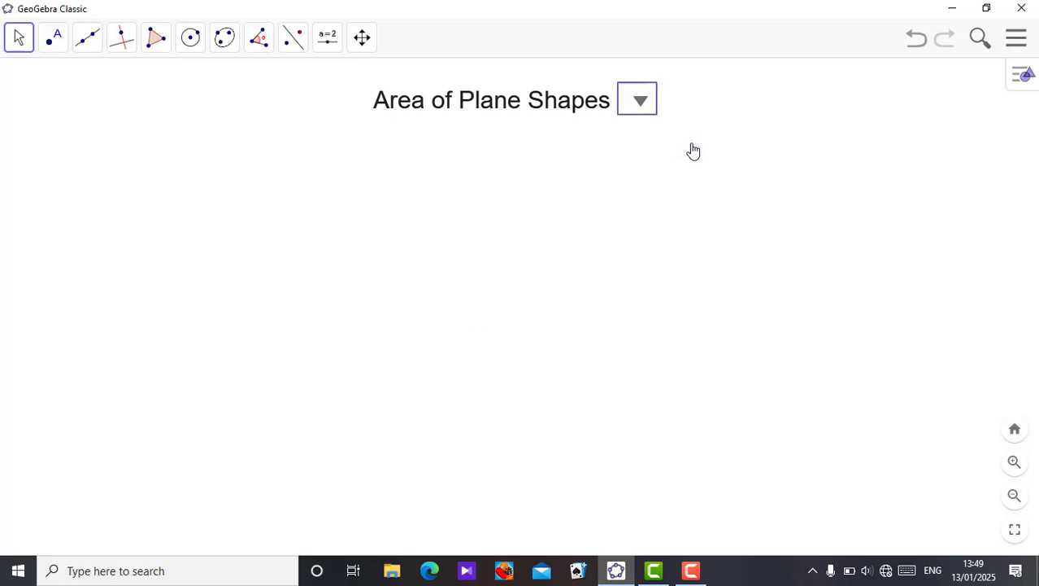